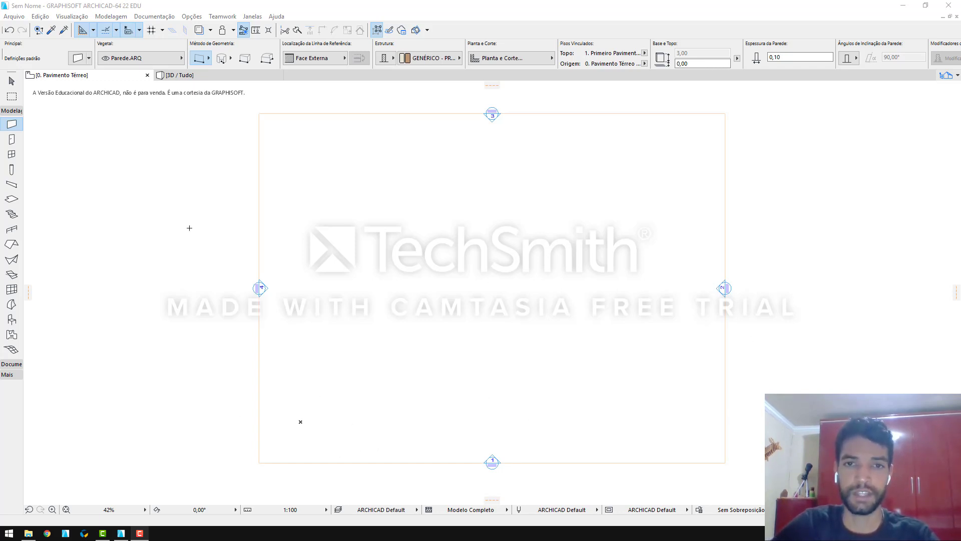
# Open the default wall settings, leave only the Classificação e Propriedades section expanded, and enlarge the dialog to show more properties
pyautogui.doubleClick(11, 124)
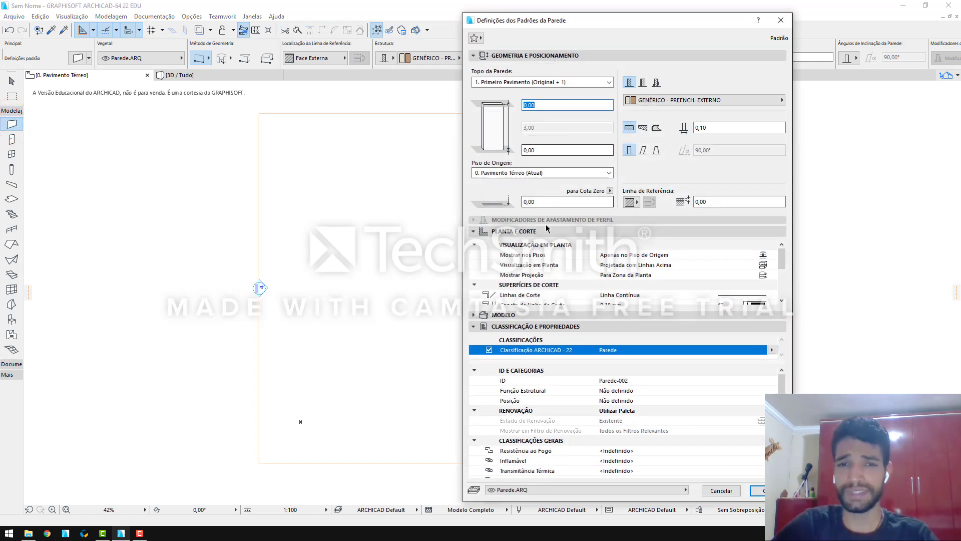
pyautogui.click(502, 56)
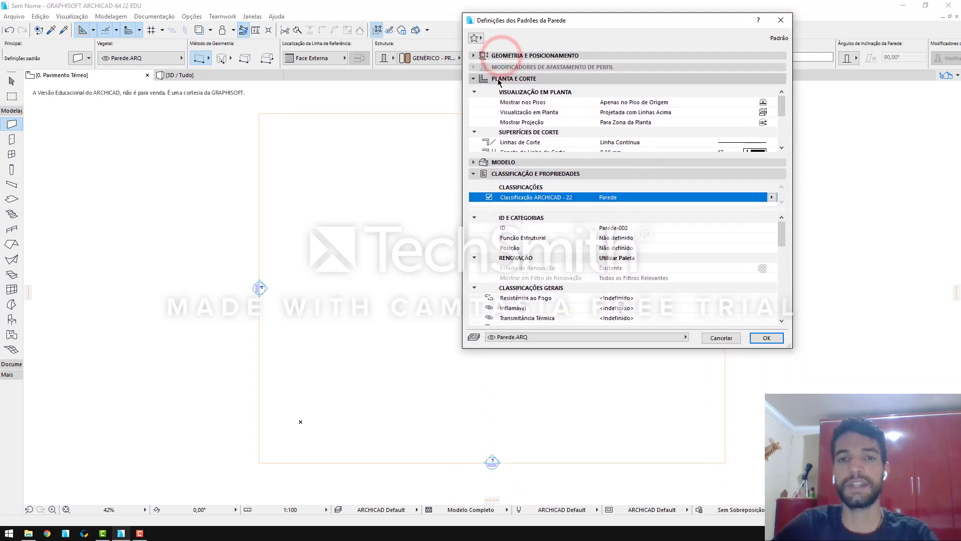
pyautogui.click(498, 79)
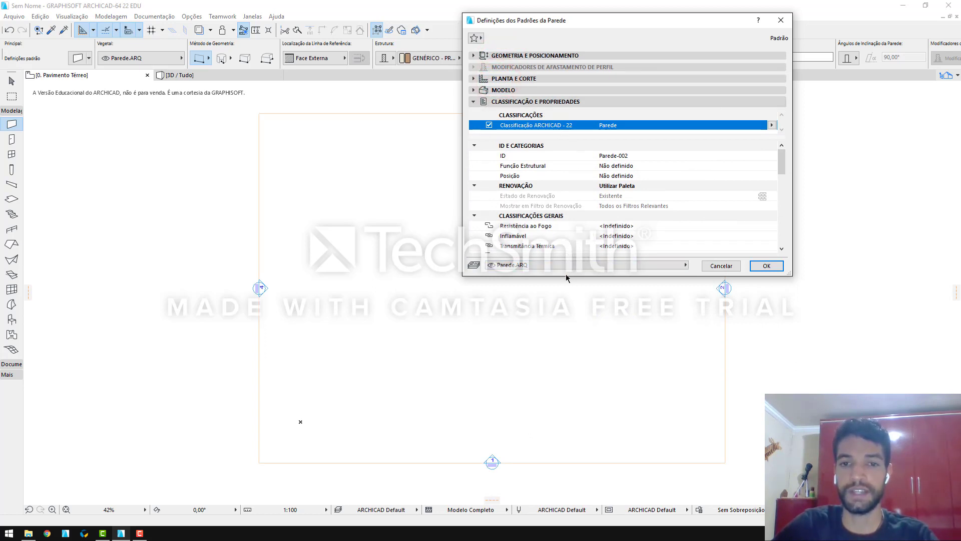
pyautogui.moveTo(566, 279); pyautogui.dragTo(566, 493)
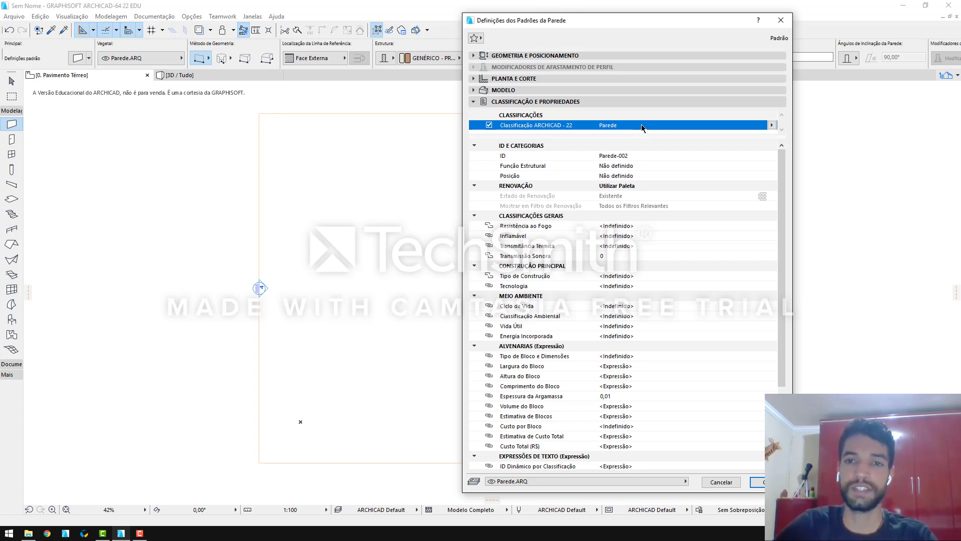
# Look through the element classes available in Classificação ARCHICAD - 22 for the wall without choosing another one
pyautogui.click(772, 125)
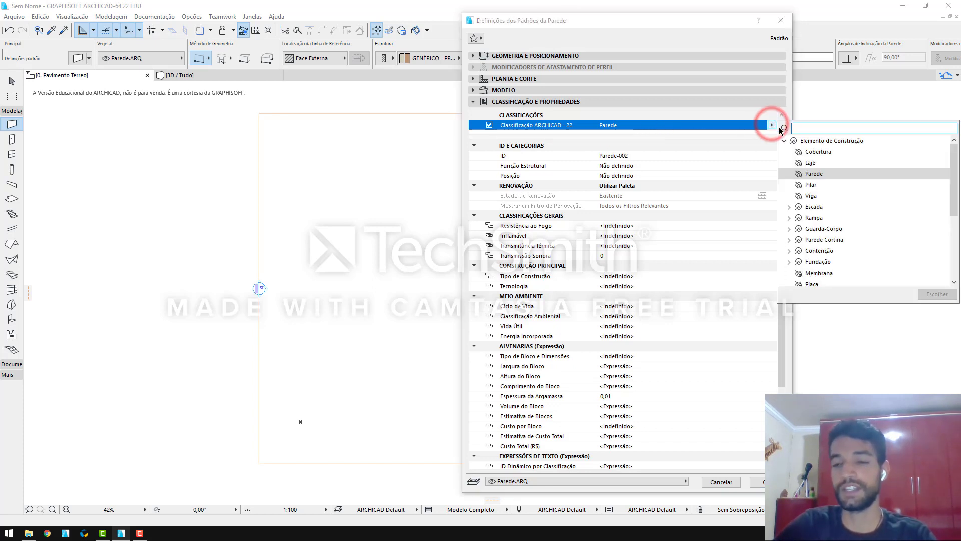
pyautogui.scroll(-2, 861, 172)
pyautogui.scroll(-1, 861, 172)
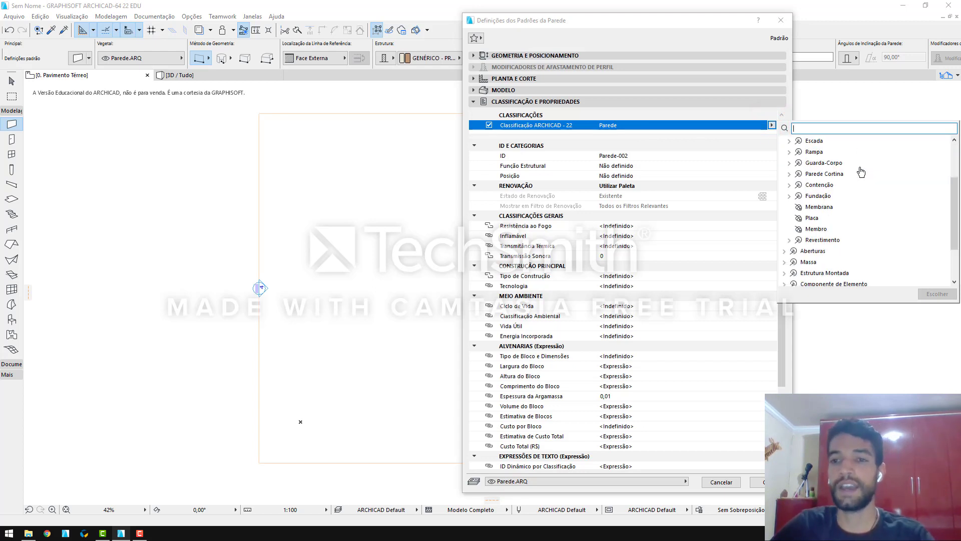
pyautogui.scroll(-2, 841, 174)
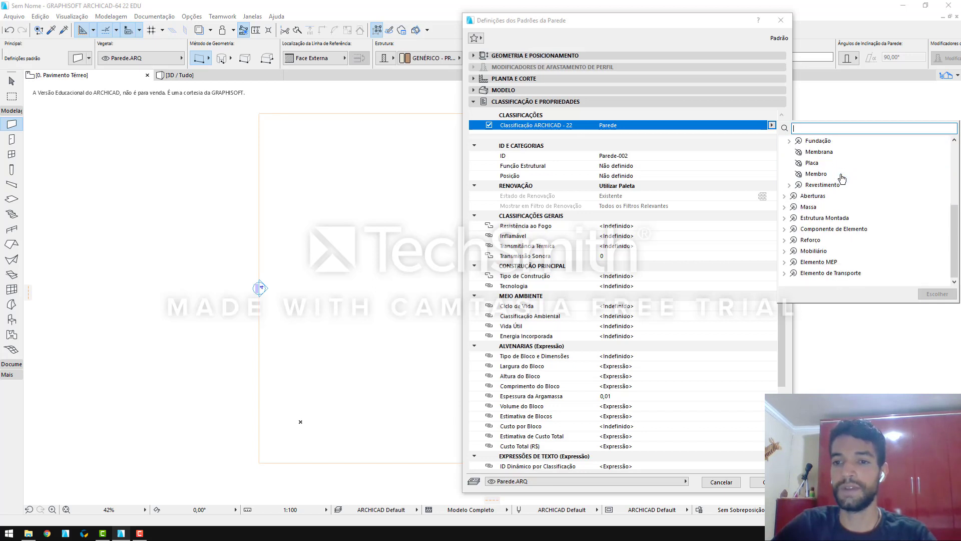
pyautogui.click(700, 24)
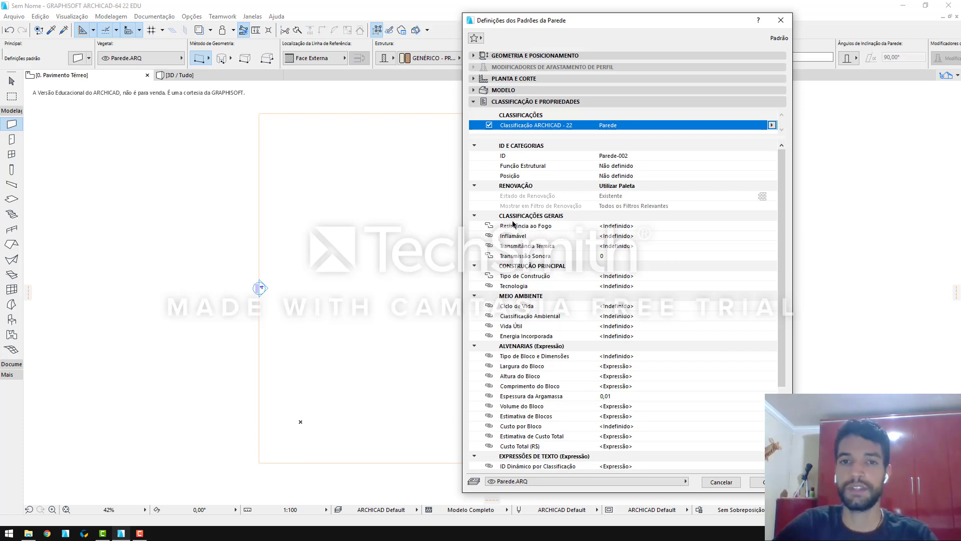
# Give the default wall a custom Resistência ao Fogo value of 90 minutos and accept the settings
pyautogui.click(490, 227)
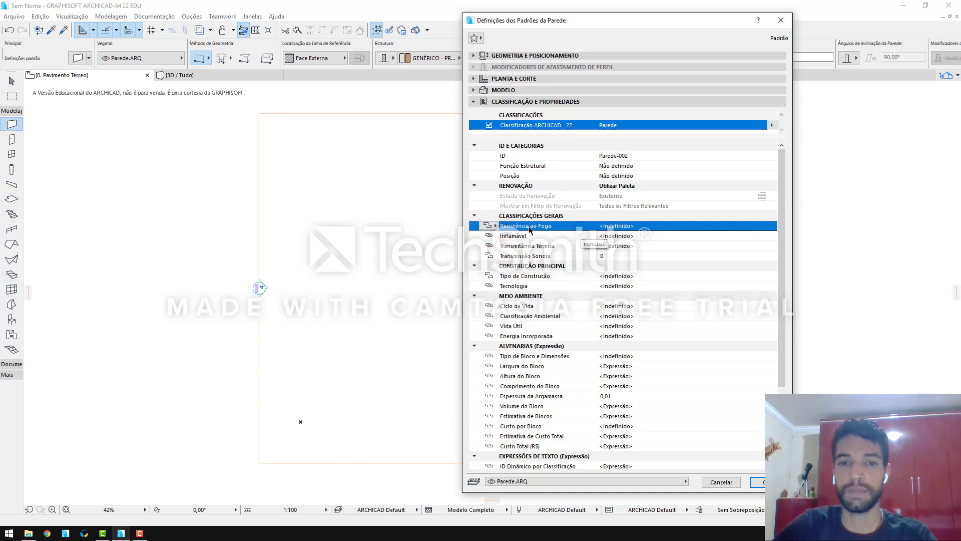
pyautogui.click(492, 226)
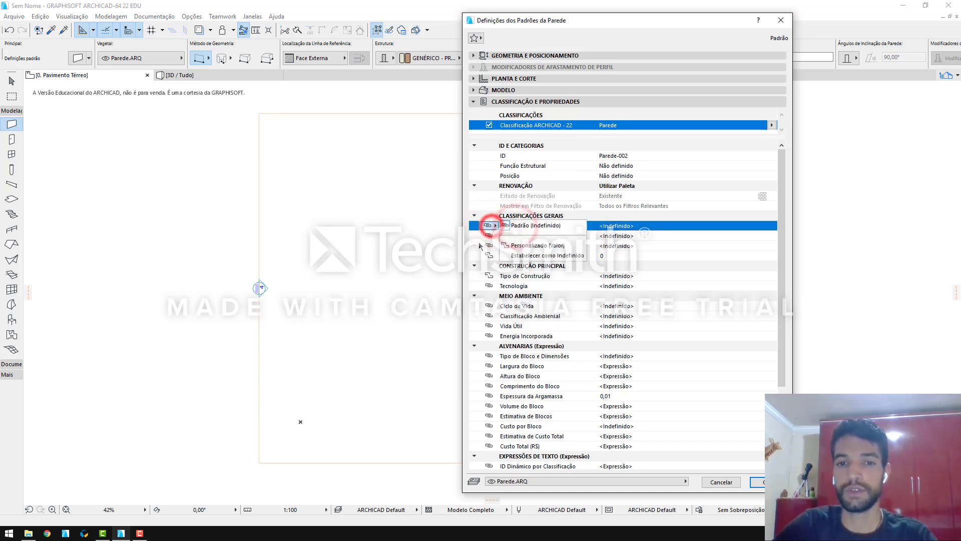
pyautogui.click(521, 246)
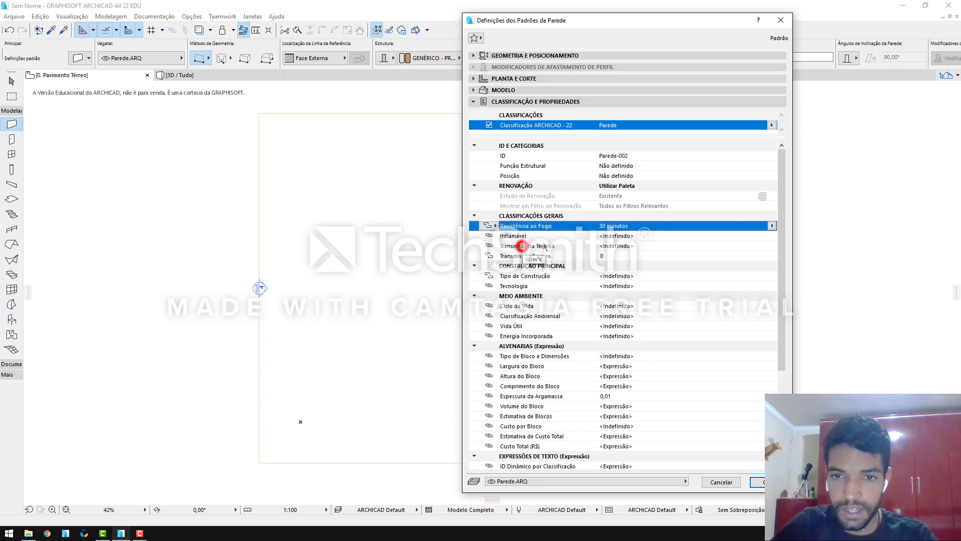
pyautogui.click(772, 227)
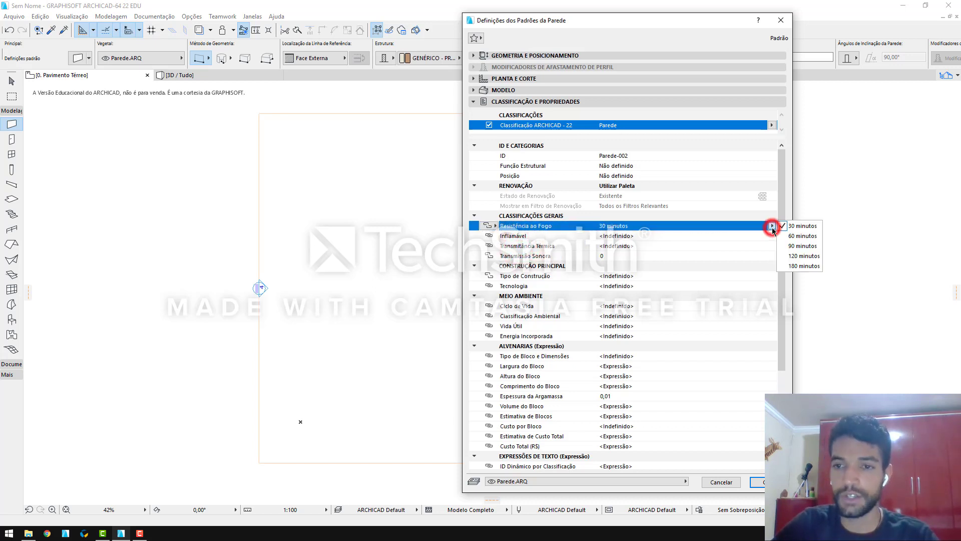
pyautogui.click(802, 246)
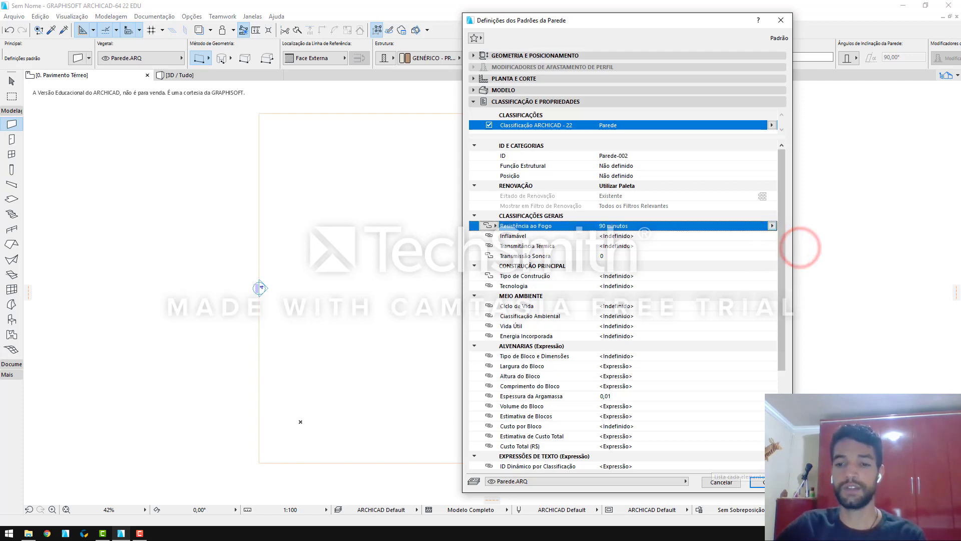
pyautogui.click(759, 483)
# Draw a single straight vertical wall in the upper-left part of the ground-floor plan
pyautogui.click(385, 200)
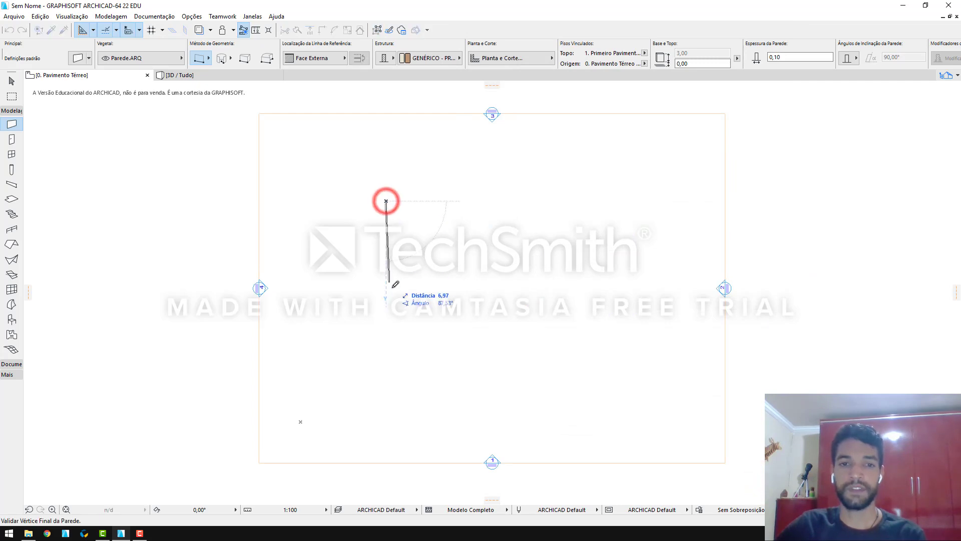
pyautogui.click(386, 299)
pyautogui.press('Escape')
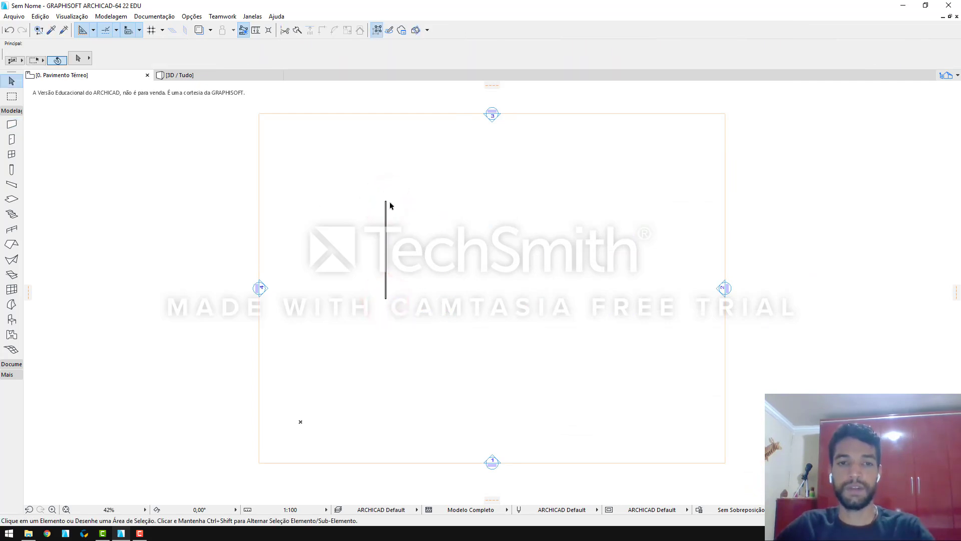
# Check the Resistência ao Fogo property in the settings of the drawn wall
pyautogui.click(384, 201)
pyautogui.hotkey('ctrl', 't')
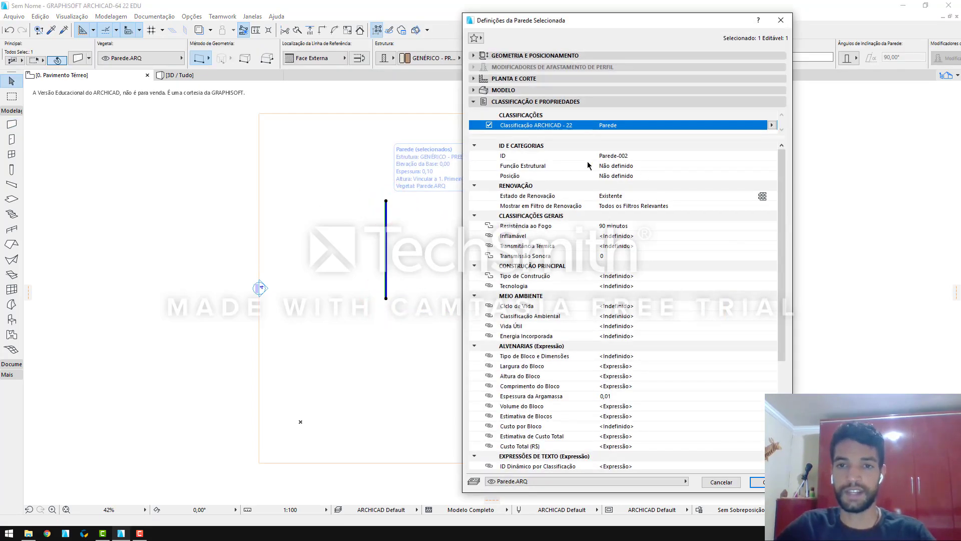
pyautogui.click(589, 226)
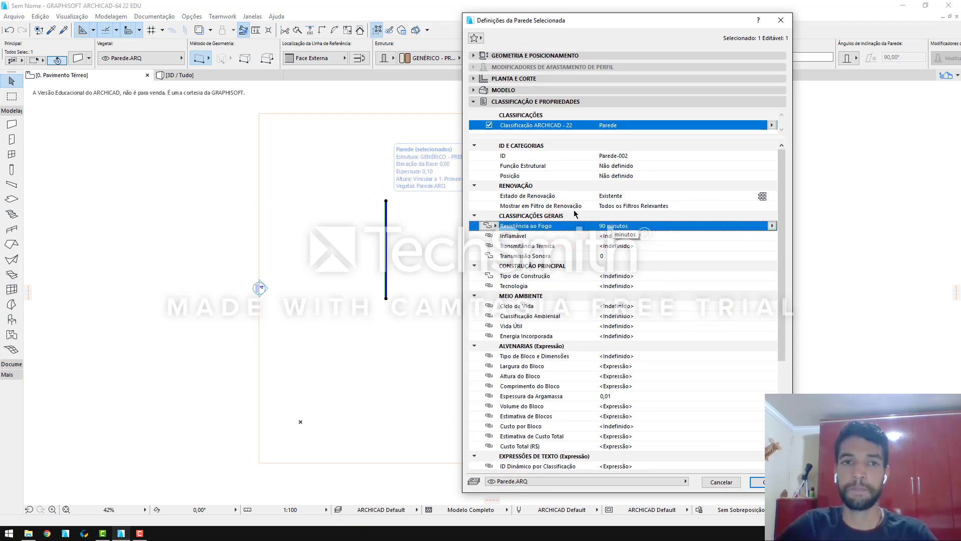
pyautogui.press('Escape')
pyautogui.press('Escape')
# Delete the wall from the ground-floor plan
pyautogui.click(405, 234)
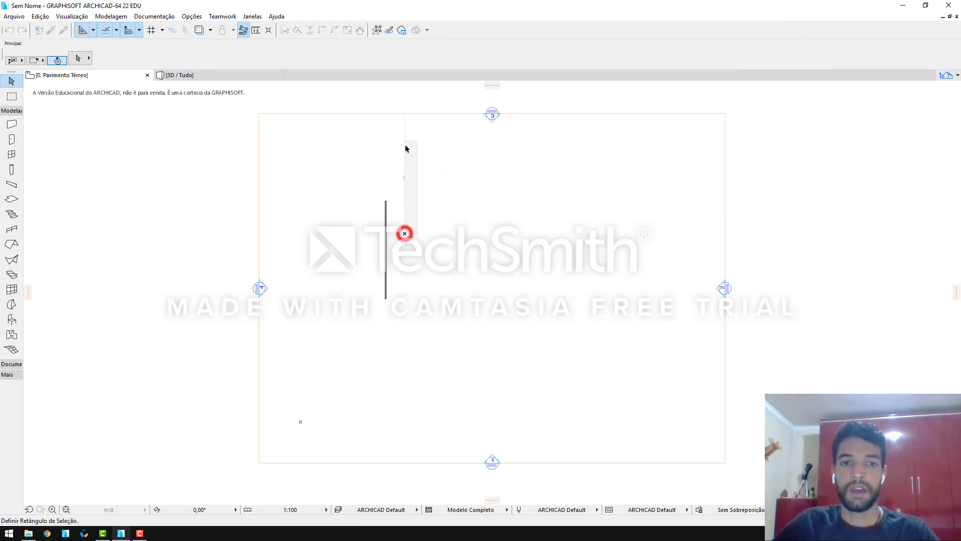
pyautogui.click(360, 181)
pyautogui.press('Delete')
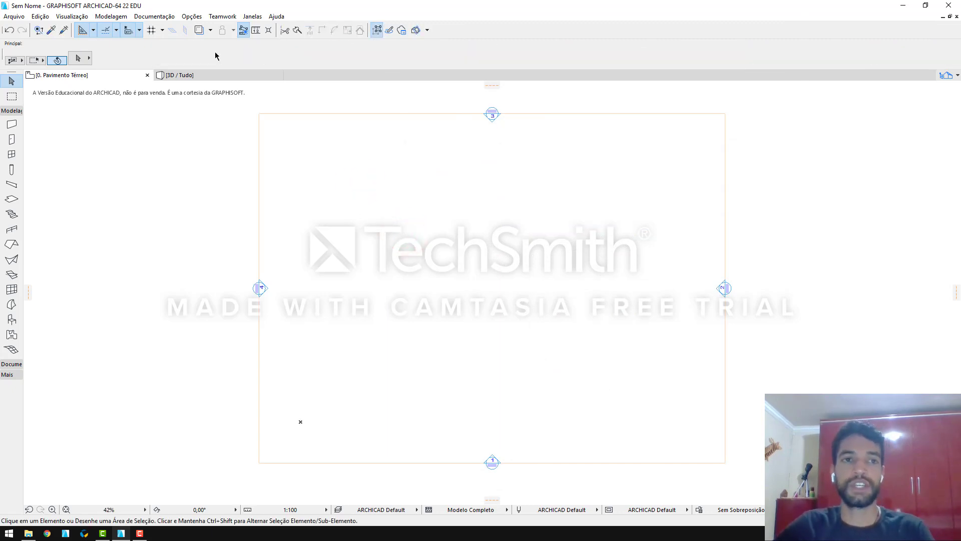
# Open the Gestor de Propriedade over the plan and widen its property list so the full names are readable
pyautogui.click(198, 17)
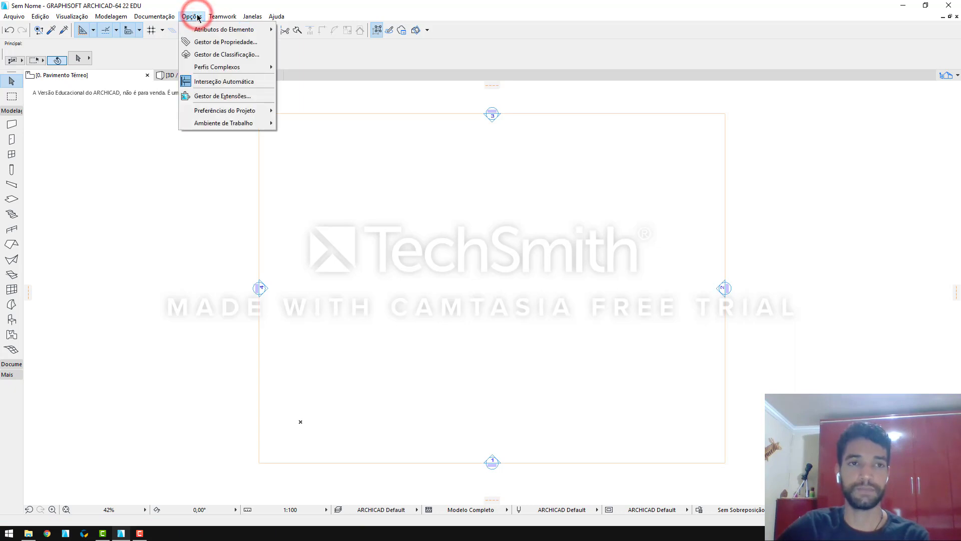
pyautogui.click(203, 42)
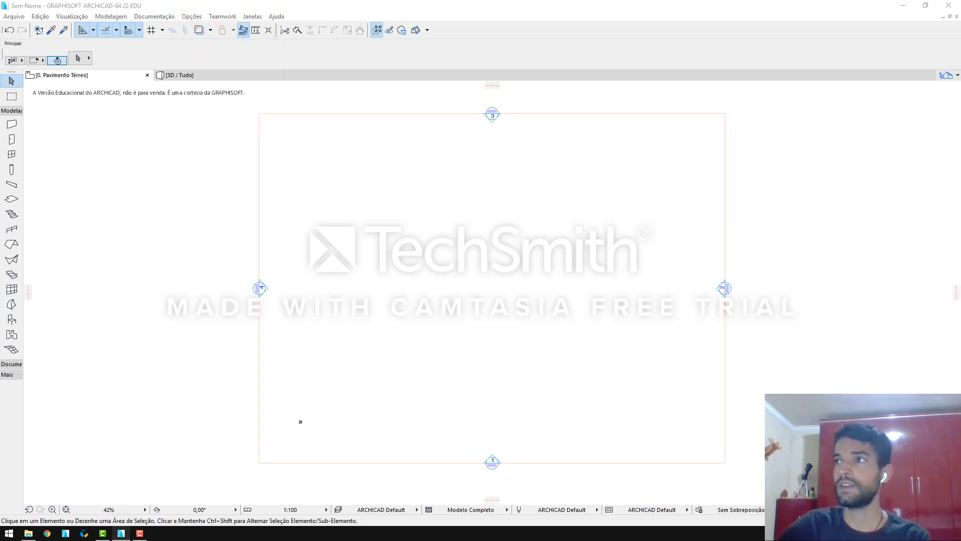
pyautogui.moveTo(960, 195); pyautogui.dragTo(423, 102)
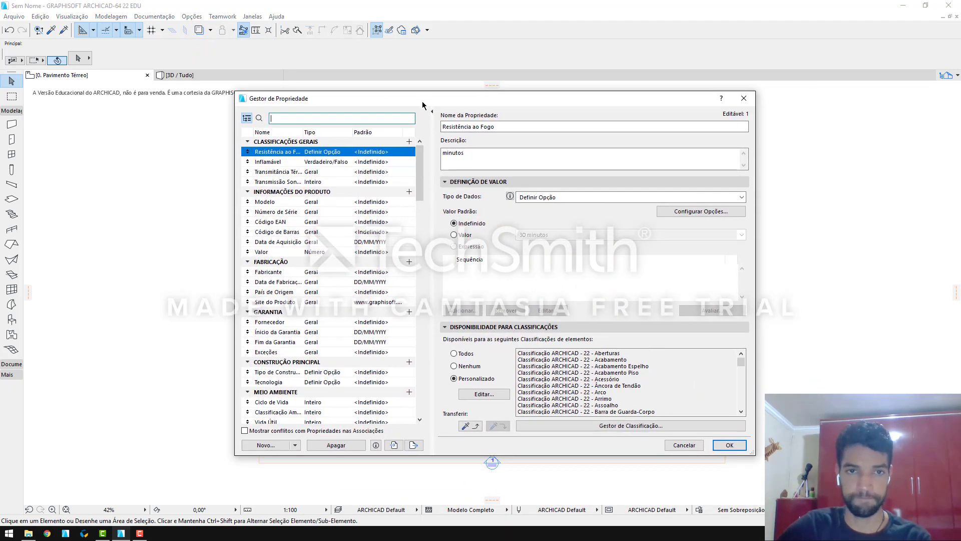
pyautogui.moveTo(433, 175); pyautogui.dragTo(459, 173)
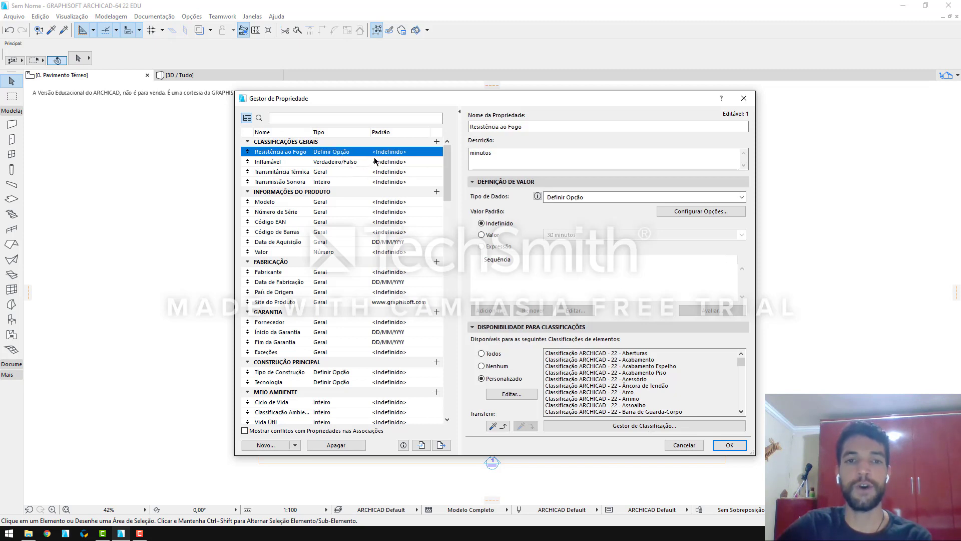
# Review the configured value options of the Resistência ao Fogo property
pyautogui.click(665, 212)
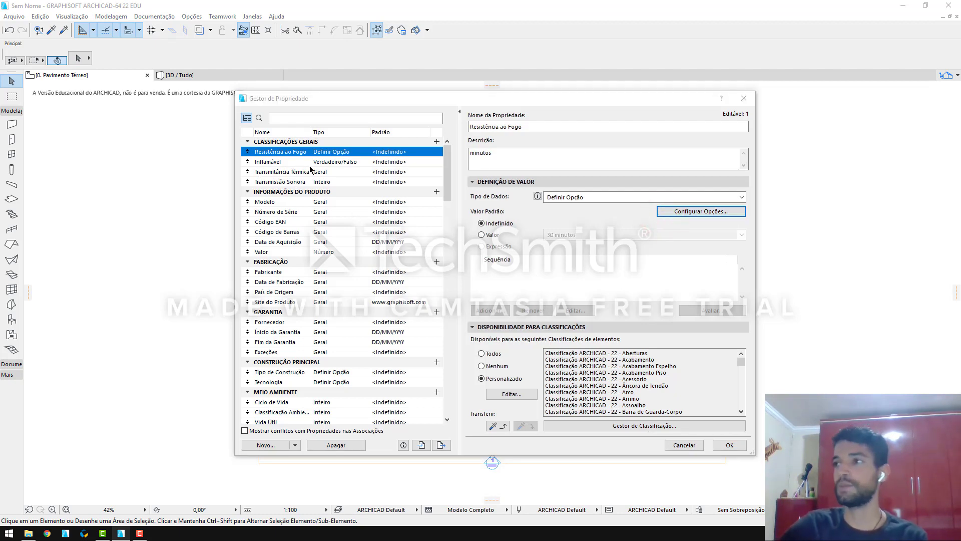
pyautogui.moveTo(956, 226); pyautogui.dragTo(578, 172)
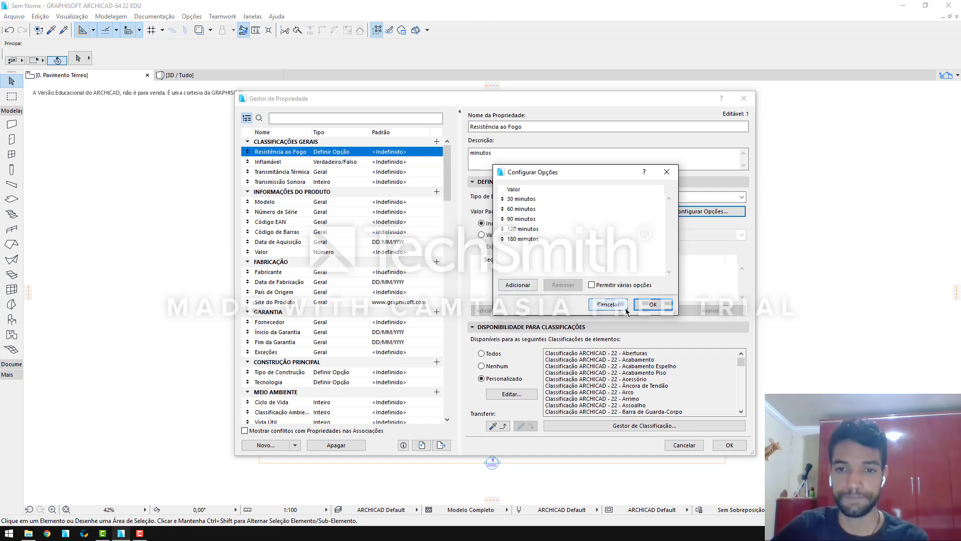
pyautogui.click(654, 305)
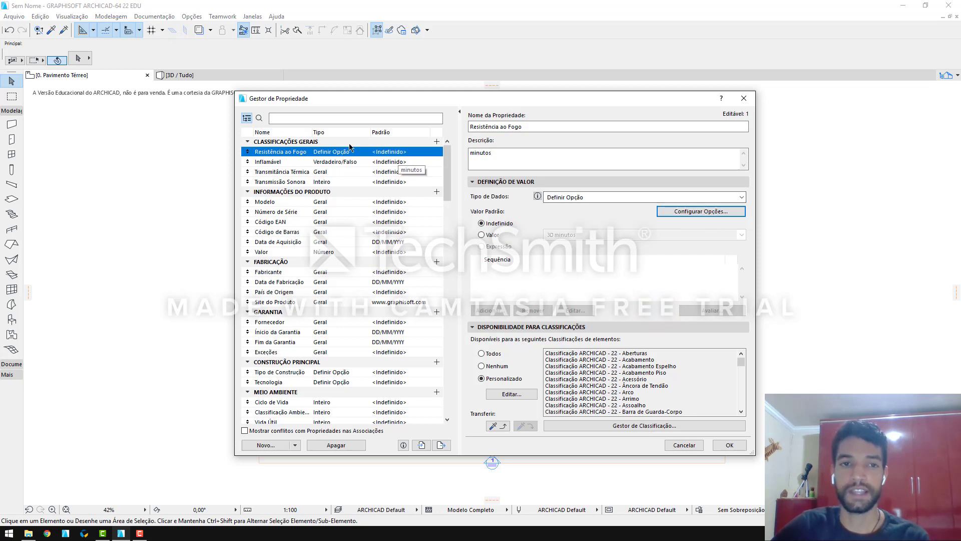
# Examine the data types offered for the Resistência ao Fogo and Inflamável properties without changing them
pyautogui.click(581, 197)
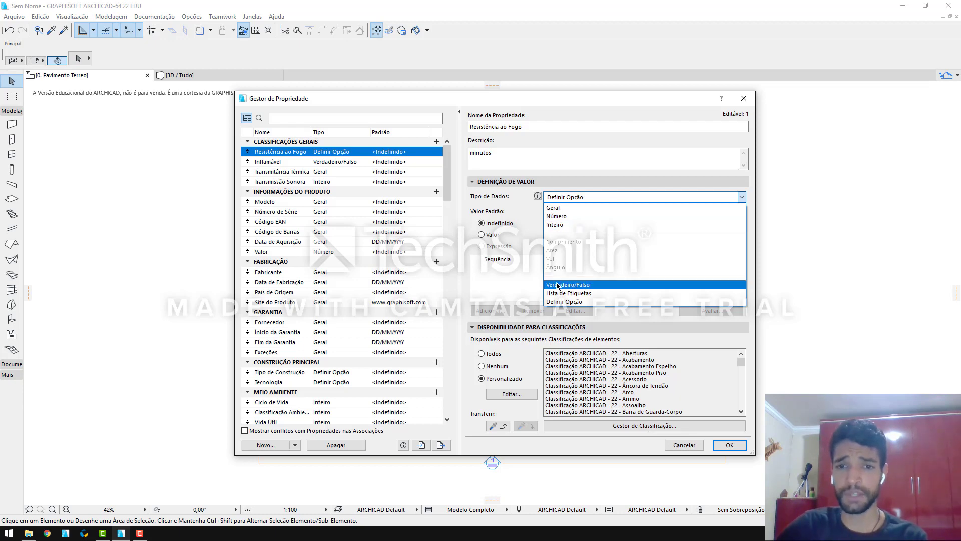
pyautogui.click(276, 163)
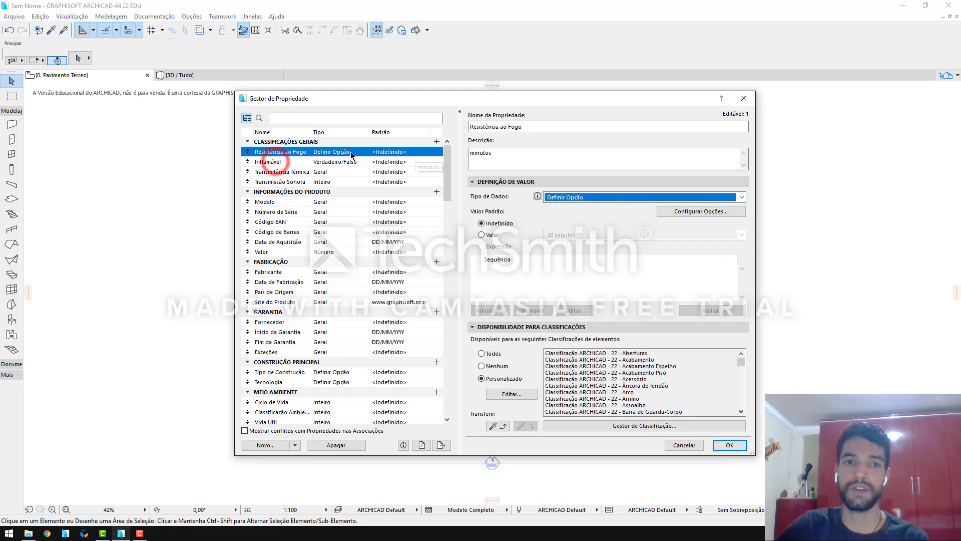
pyautogui.click(267, 162)
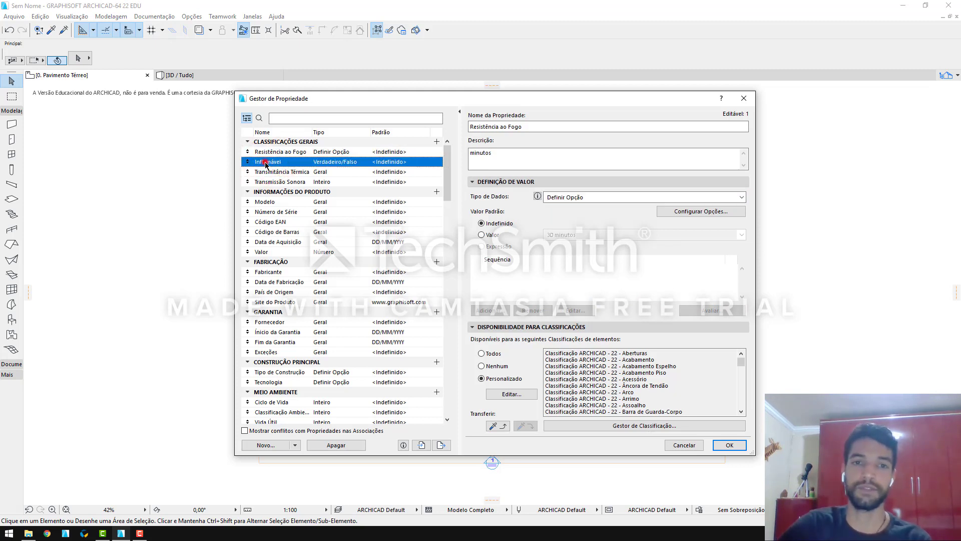
pyautogui.click(585, 197)
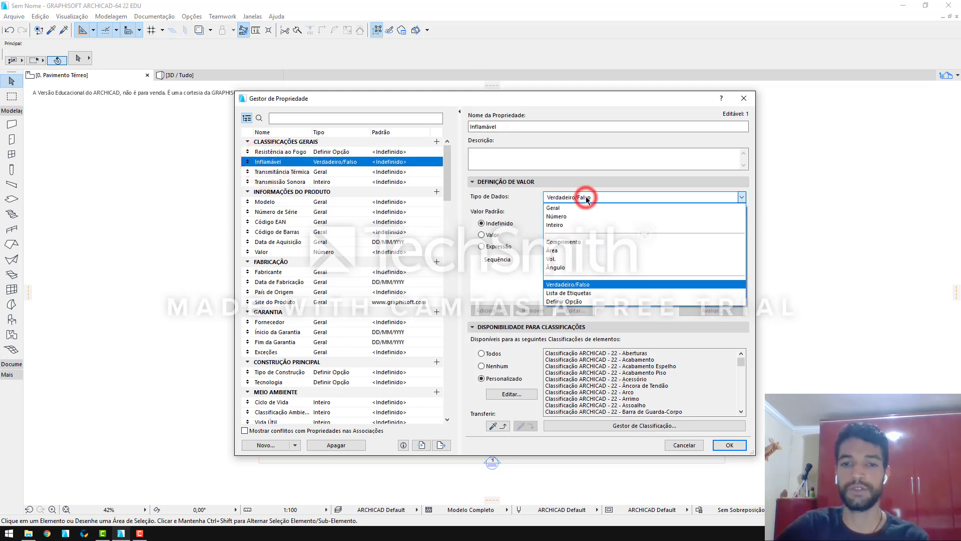
pyautogui.click(507, 203)
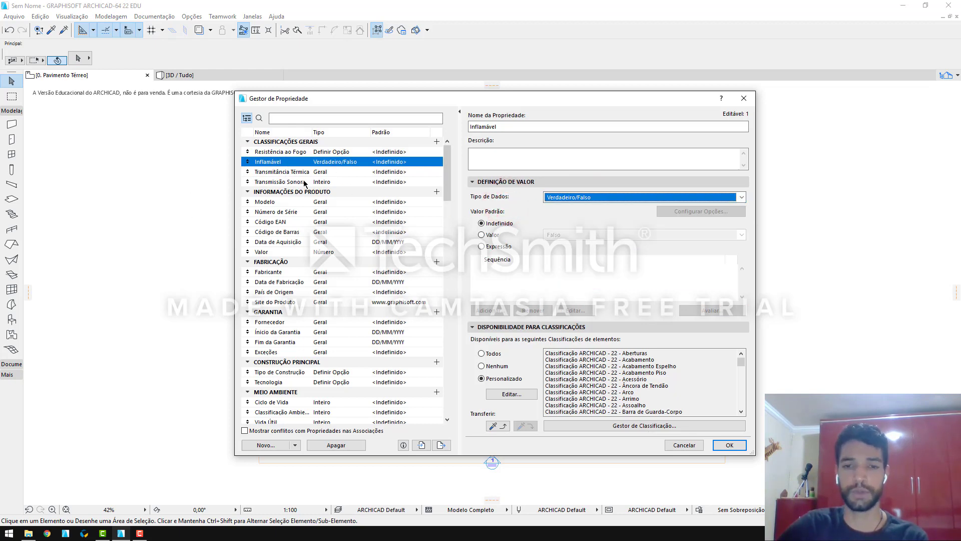
# Collapse the value definition section and review which element classifications the Resistência ao Fogo property is available for
pyautogui.click(493, 182)
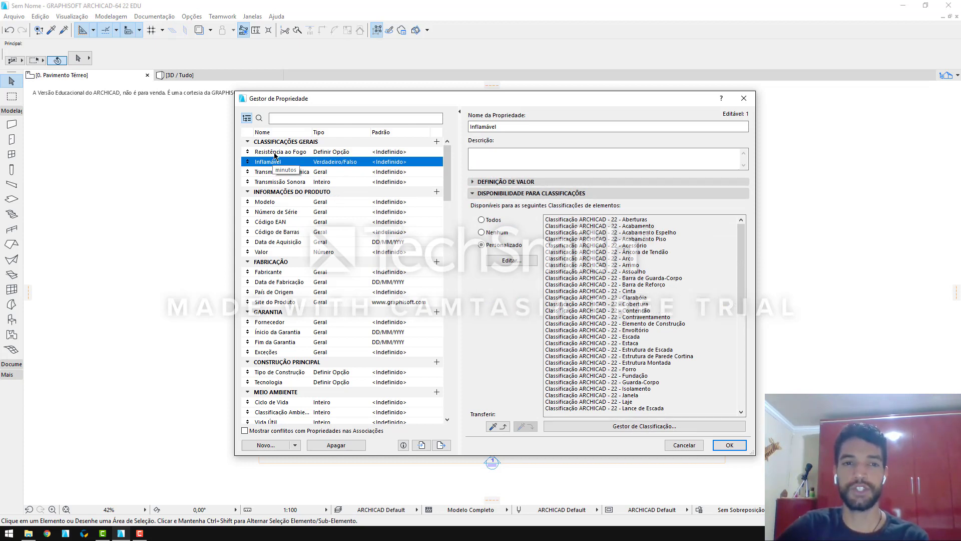
pyautogui.click(278, 152)
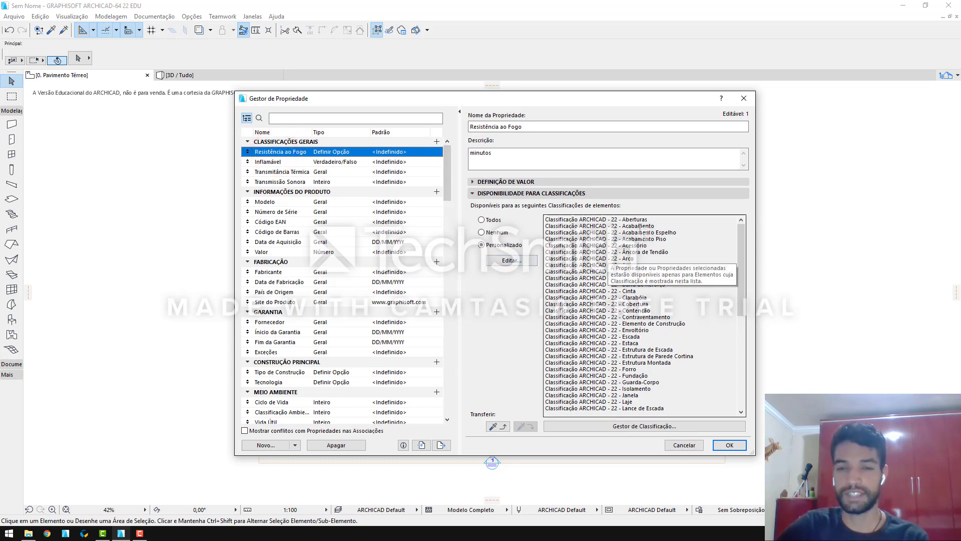
pyautogui.click(650, 220)
pyautogui.moveTo(666, 223); pyautogui.dragTo(545, 227)
pyautogui.click(670, 260)
pyautogui.scroll(-8, 670, 259)
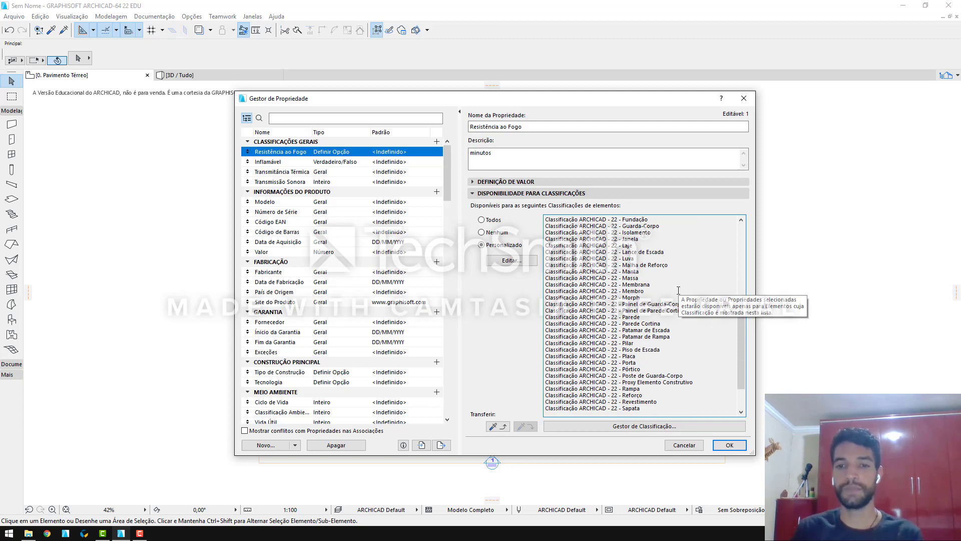
pyautogui.scroll(-1, 676, 291)
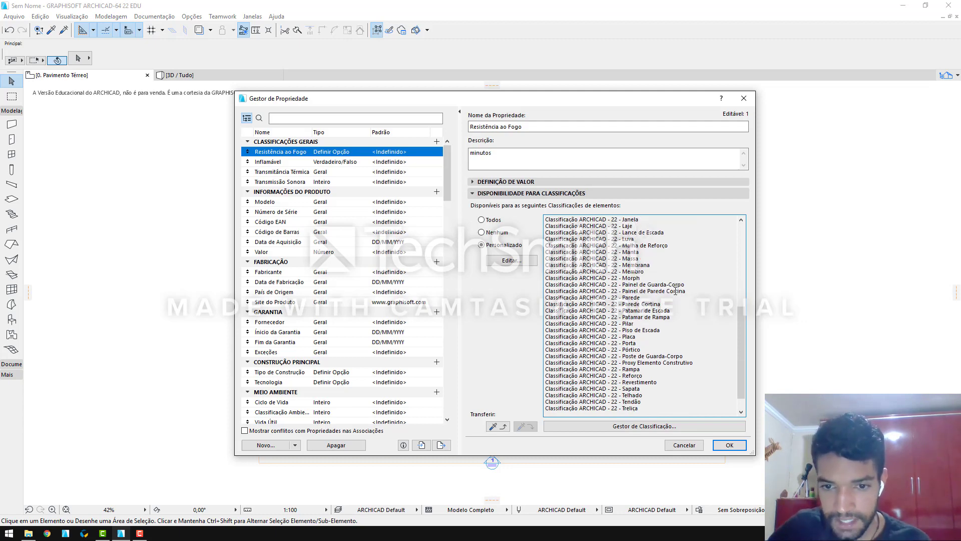
# Finish reviewing the classifications assigned to the Resistência ao Fogo property and close the Gestor de Propriedade without saving
pyautogui.scroll(-1, 675, 291)
pyautogui.scroll(10, 674, 291)
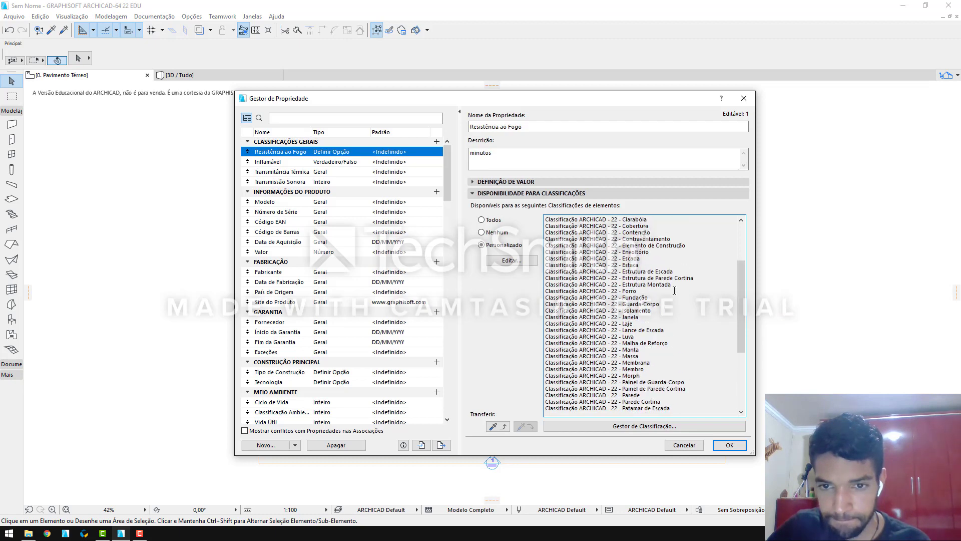
pyautogui.click(686, 444)
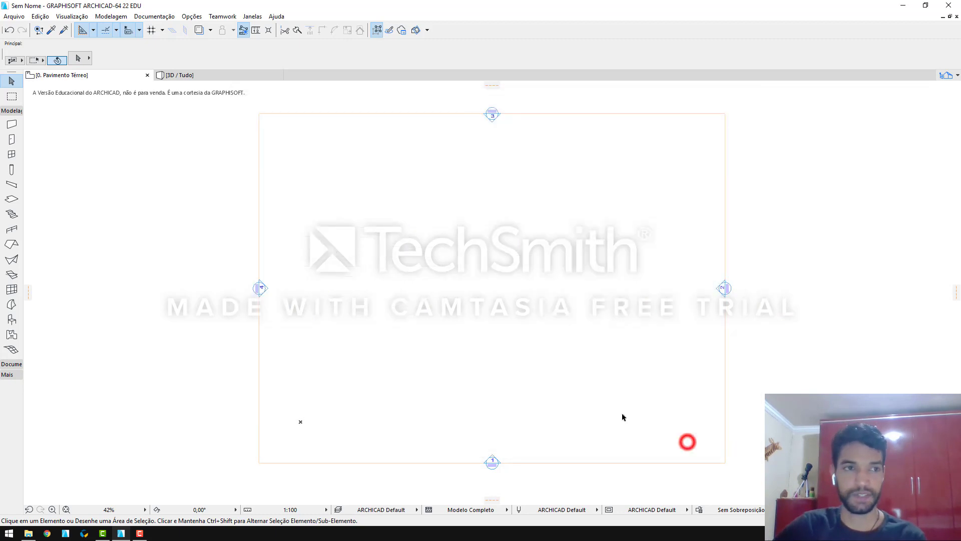
# Try the Mobília classification in the wall default settings to compare the available properties, and discard the change
pyautogui.doubleClick(11, 125)
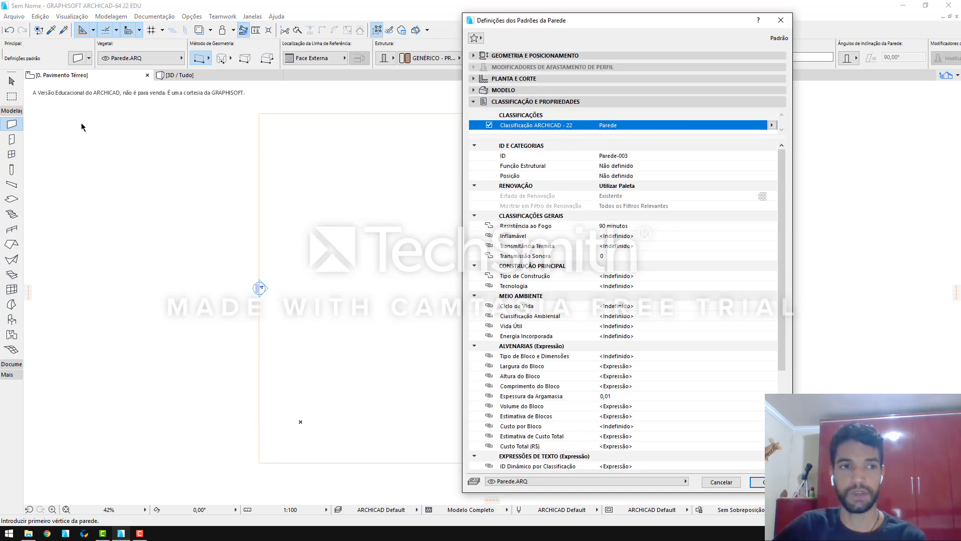
pyautogui.click(772, 125)
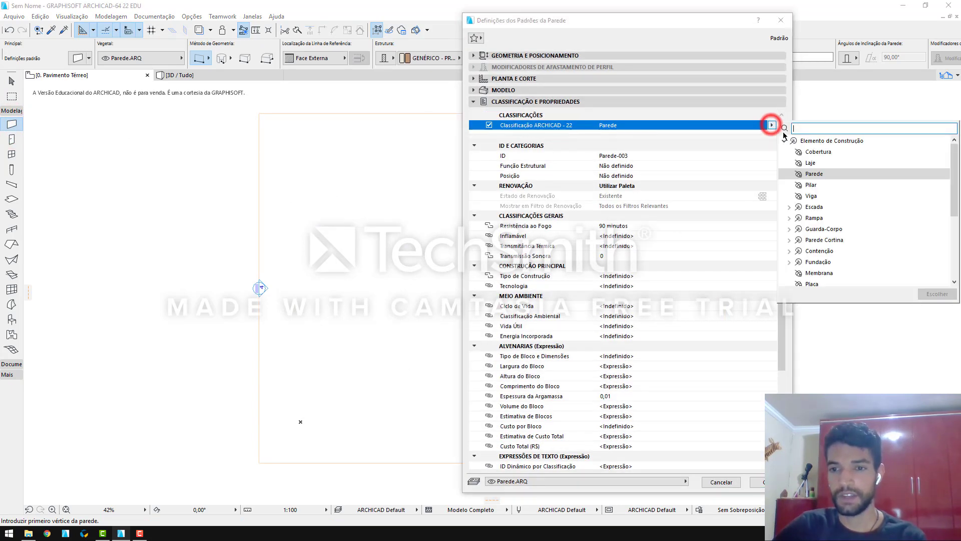
pyautogui.scroll(-4, 789, 200)
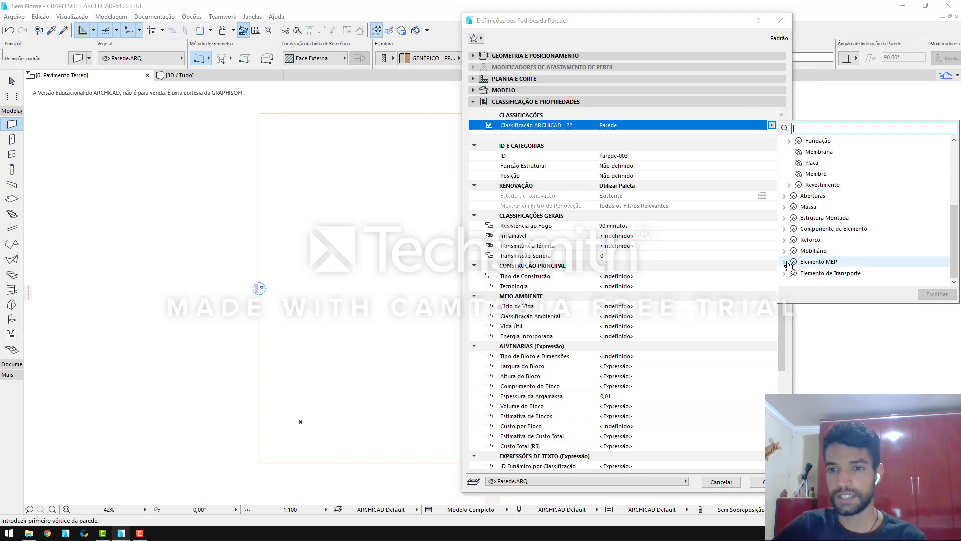
pyautogui.click(784, 251)
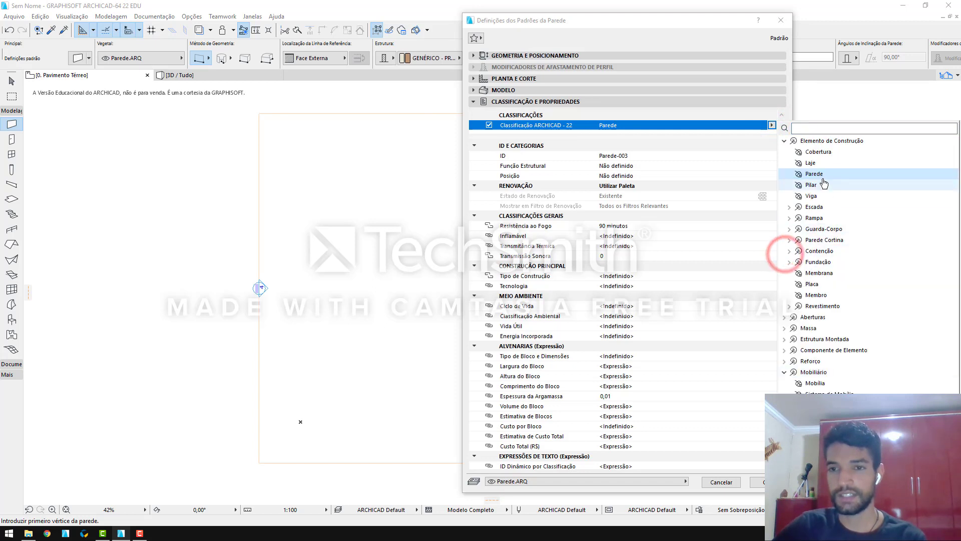
pyautogui.click(814, 383)
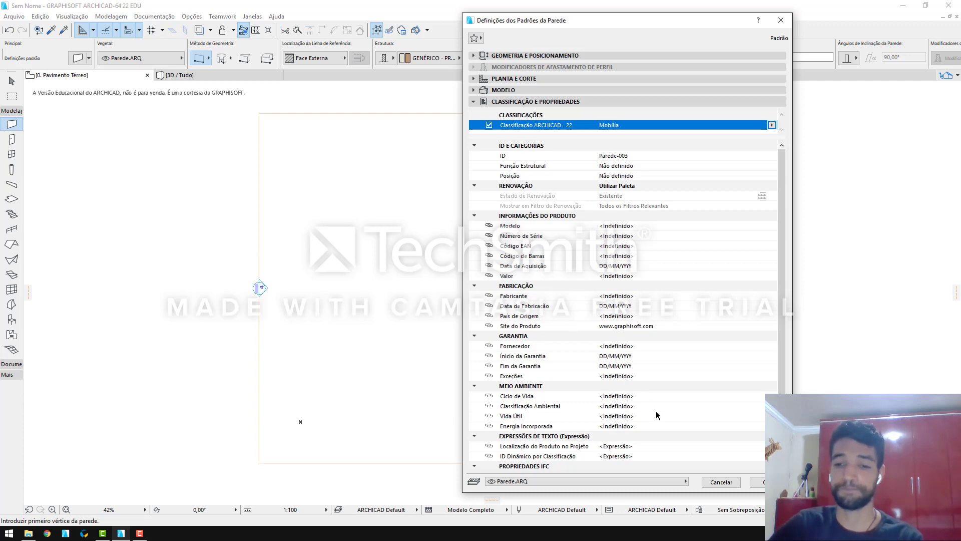
pyautogui.click(726, 484)
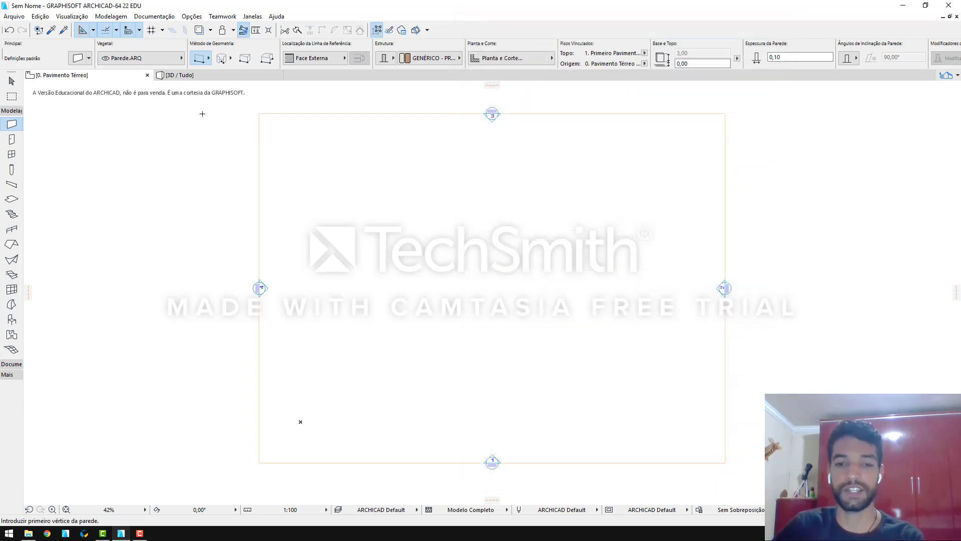
# Reopen the Gestor de Propriedade and show the value definition of the Resistência ao Fogo property
pyautogui.click(192, 16)
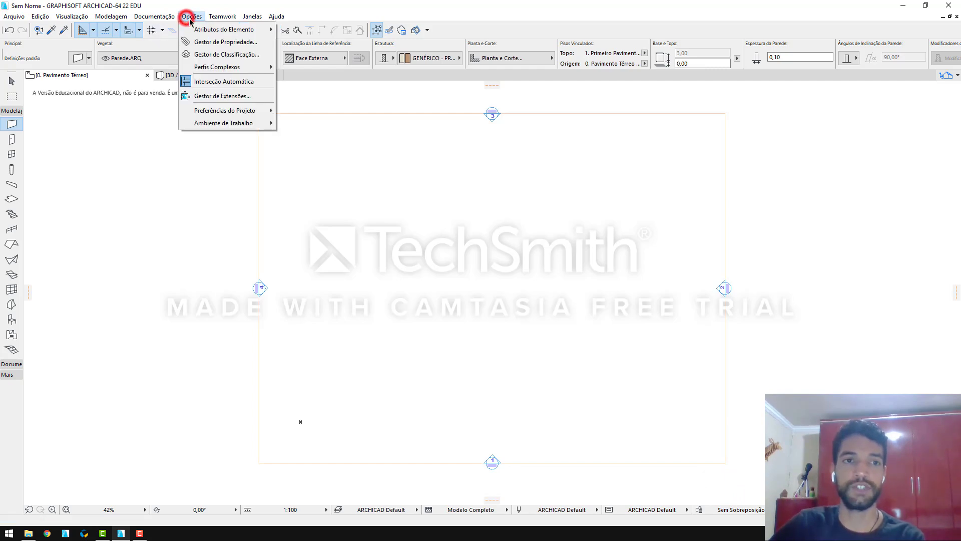
pyautogui.click(205, 41)
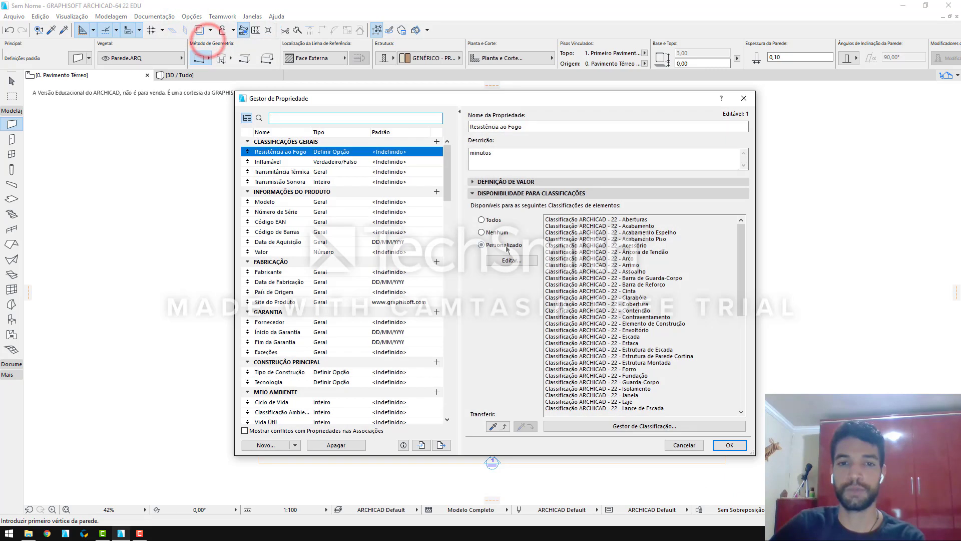
pyautogui.click(483, 193)
pyautogui.click(480, 181)
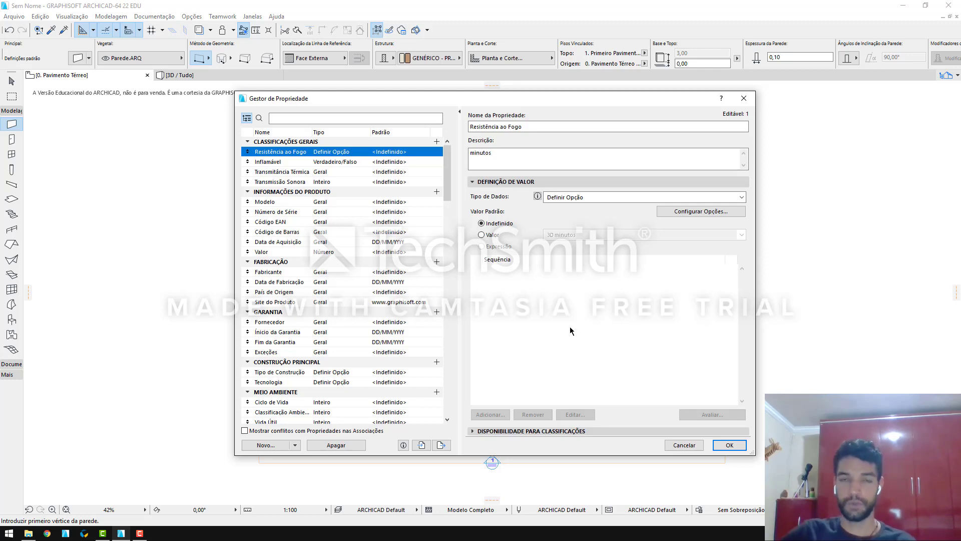
pyautogui.moveTo(543, 99); pyautogui.dragTo(538, 88)
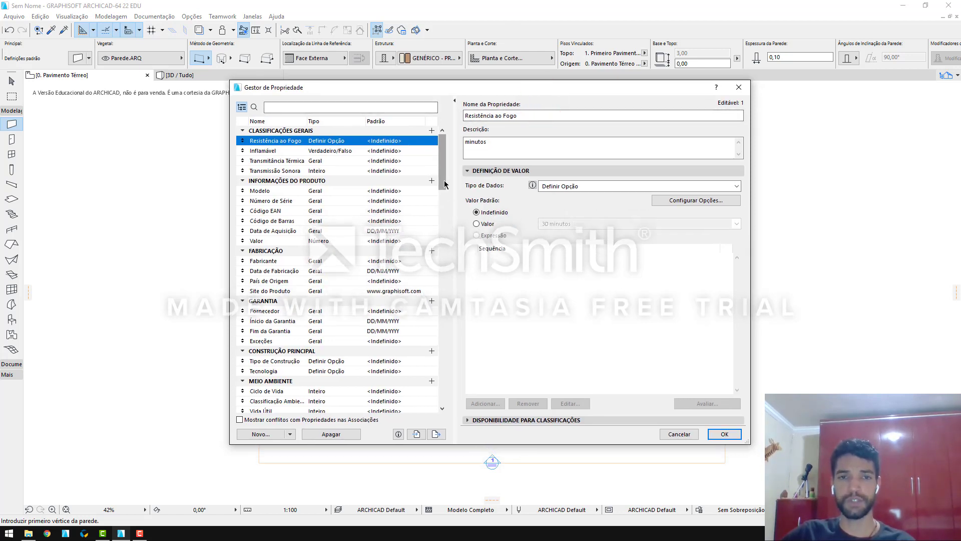
# Examine the expression and the classification availability of the Estimativa de Ladrilhos [arrendondado] property
pyautogui.moveTo(443, 144); pyautogui.dragTo(459, 260)
pyautogui.click(288, 211)
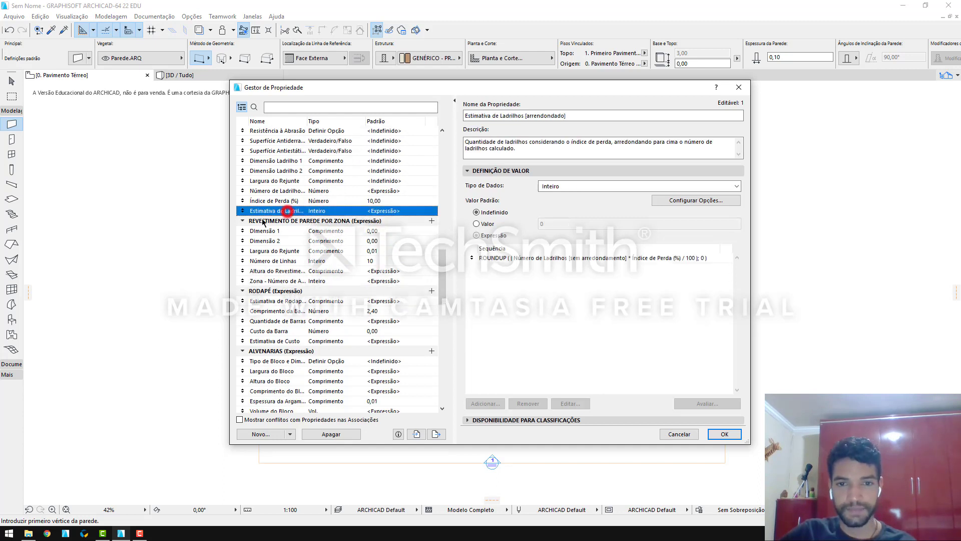
pyautogui.moveTo(474, 87); pyautogui.dragTo(442, 85)
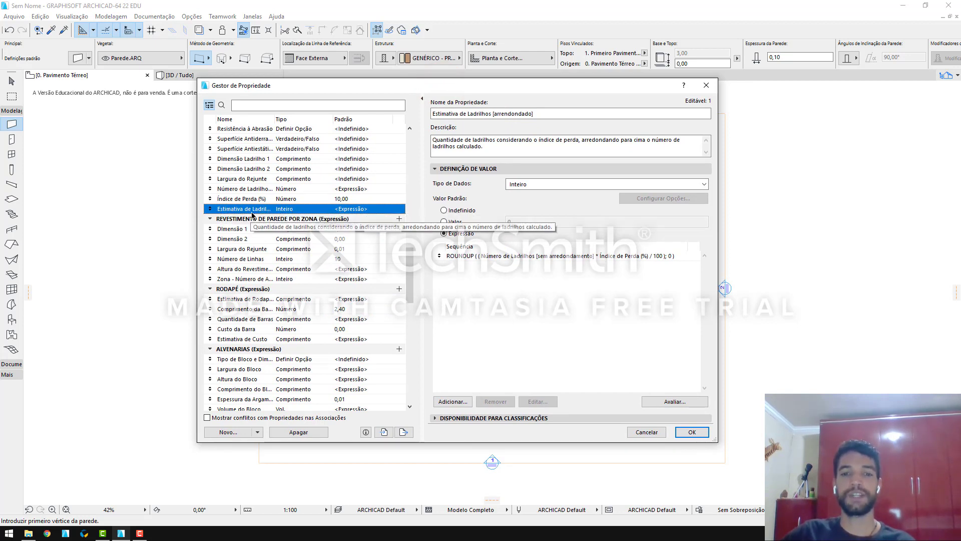
pyautogui.click(485, 419)
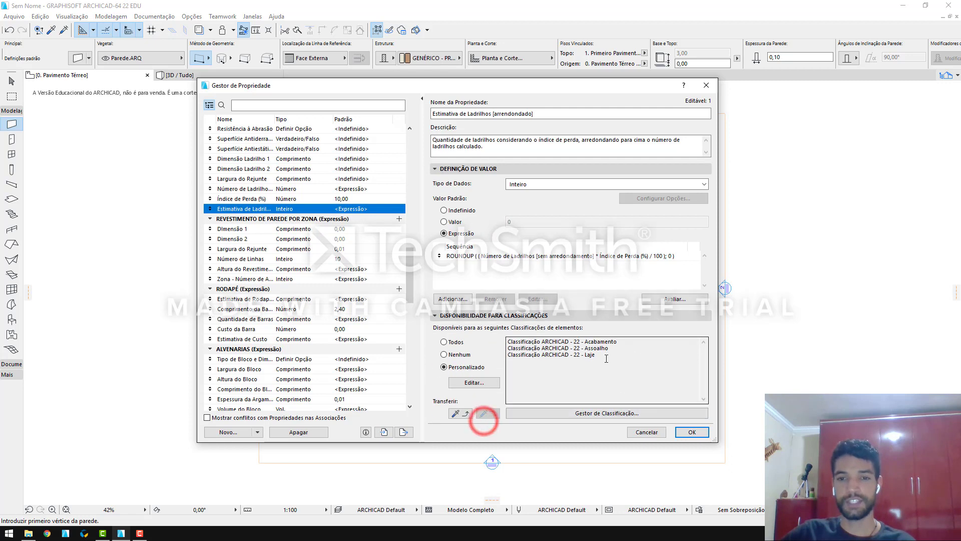
pyautogui.moveTo(615, 344); pyautogui.dragTo(543, 357)
pyautogui.click(590, 349)
pyautogui.click(556, 349)
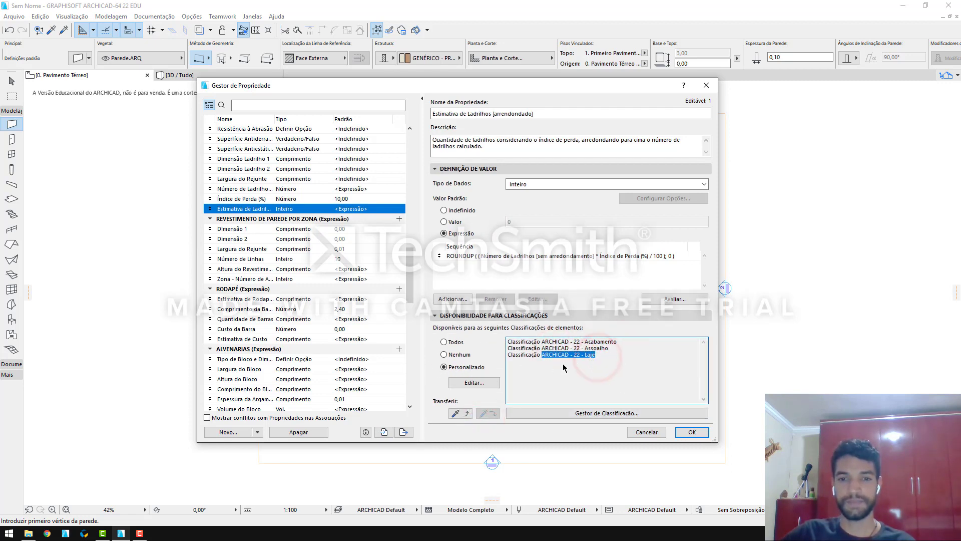
pyautogui.click(595, 352)
pyautogui.click(606, 277)
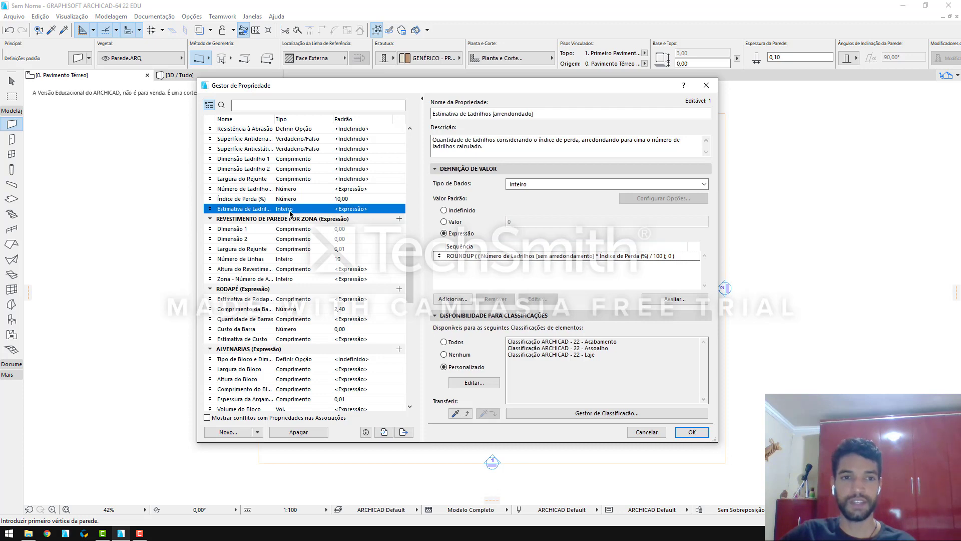
# Widen the property name column and the Gestor de Propriedade window to read the tile properties' names and expressions in full
pyautogui.click(259, 190)
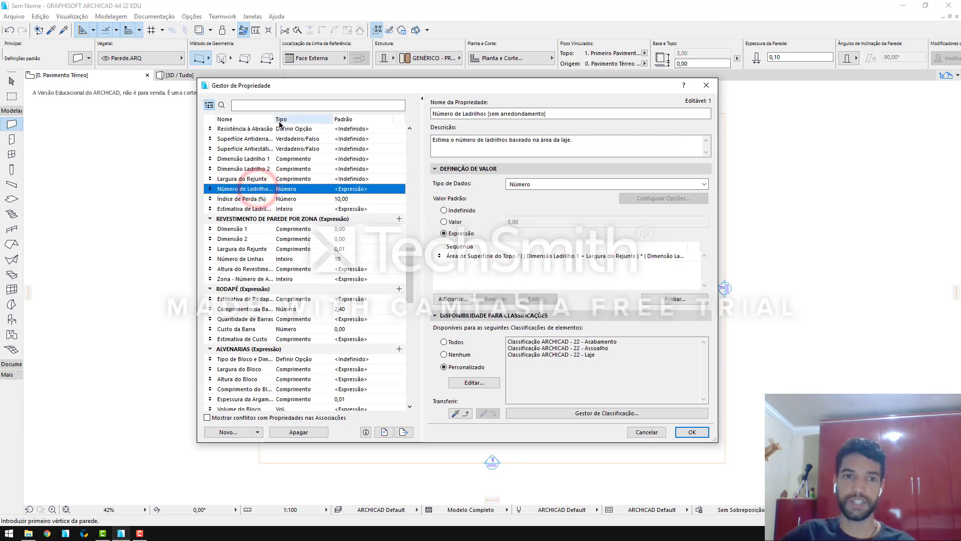
pyautogui.moveTo(276, 120); pyautogui.dragTo(296, 122)
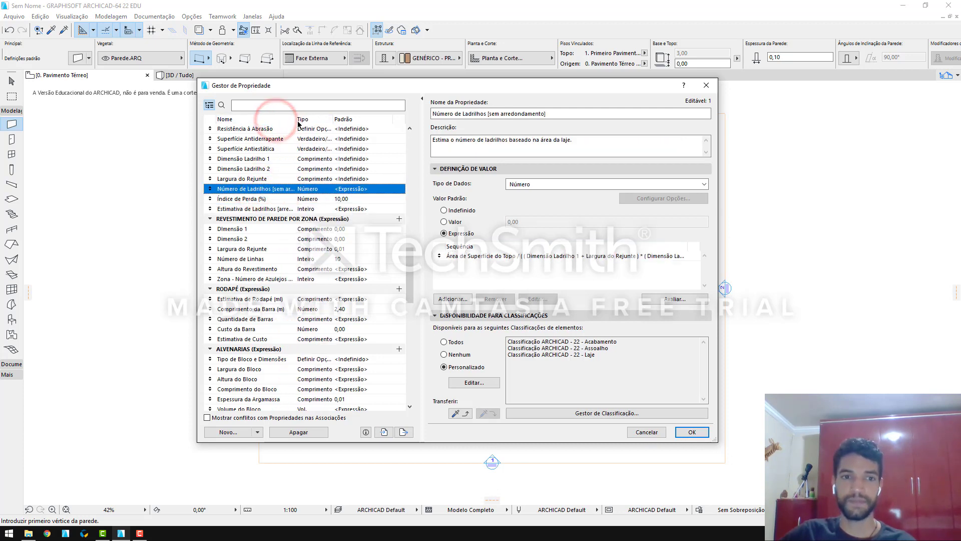
pyautogui.click(281, 209)
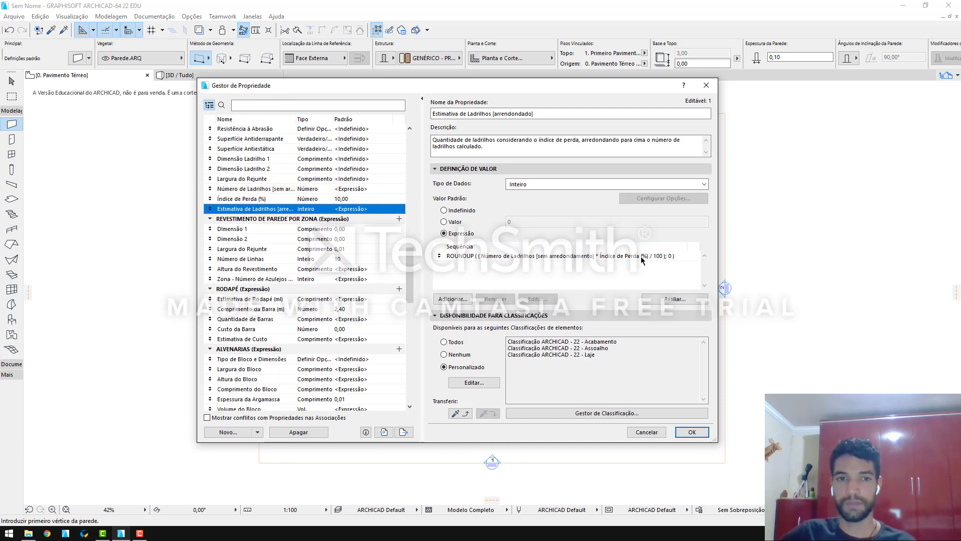
pyautogui.moveTo(718, 277); pyautogui.dragTo(843, 277)
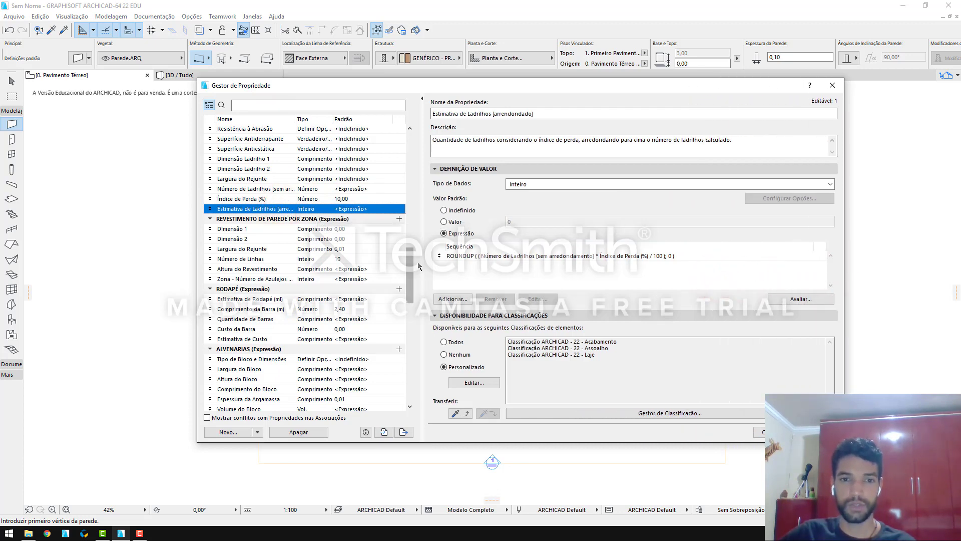
# Compare the Índice de Perda (%) property in the PISOS group with the ROUNDUP expression of Estimativa de Ladrilhos [arrendondado]
pyautogui.moveTo(410, 261); pyautogui.dragTo(411, 244)
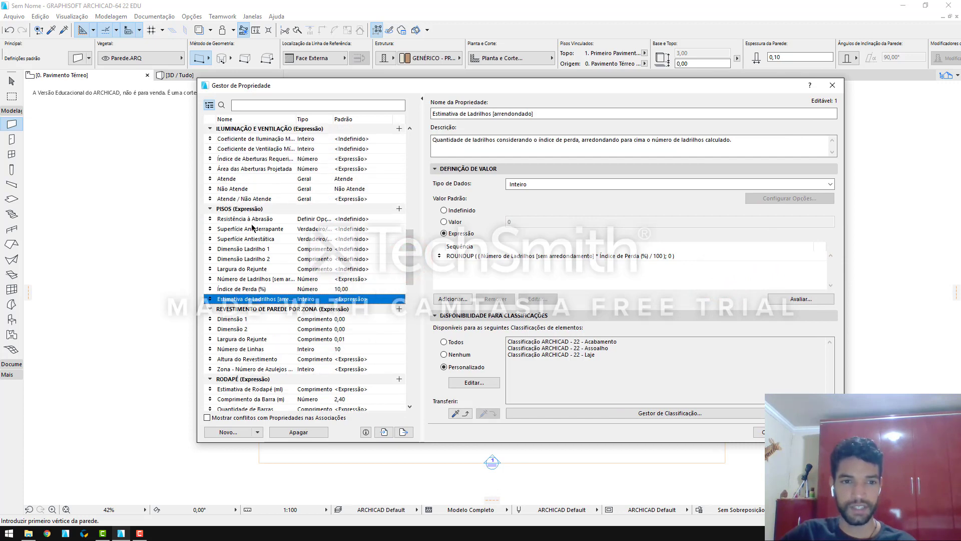
pyautogui.click(251, 289)
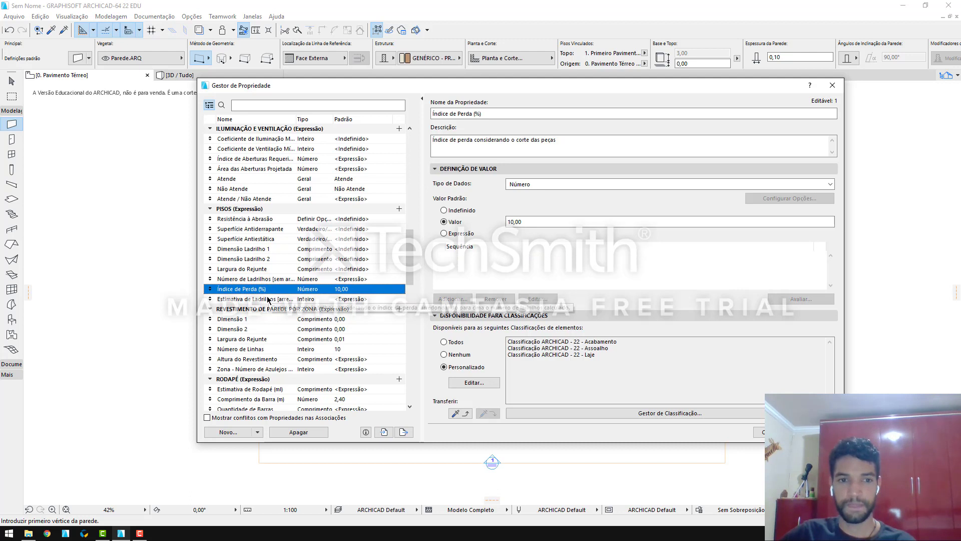
pyautogui.click(271, 300)
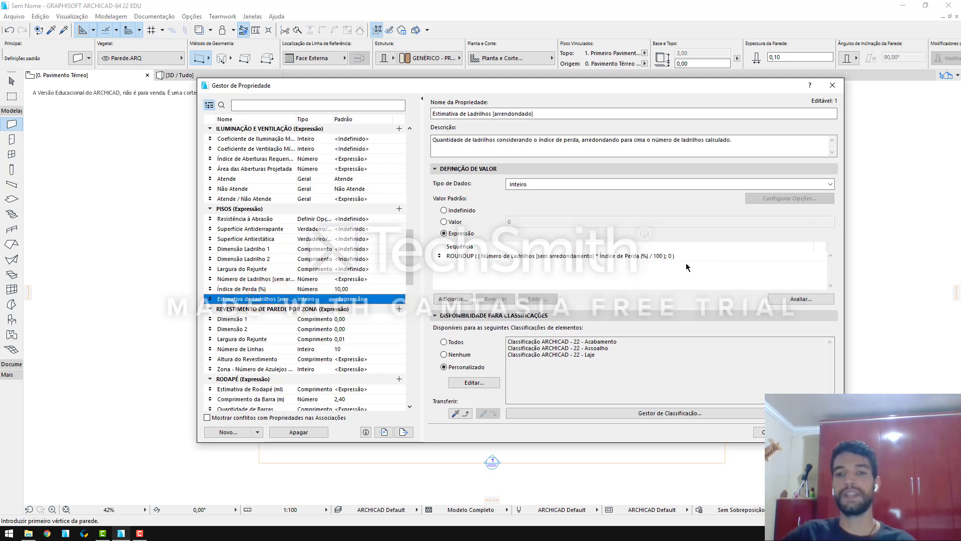
pyautogui.click(672, 258)
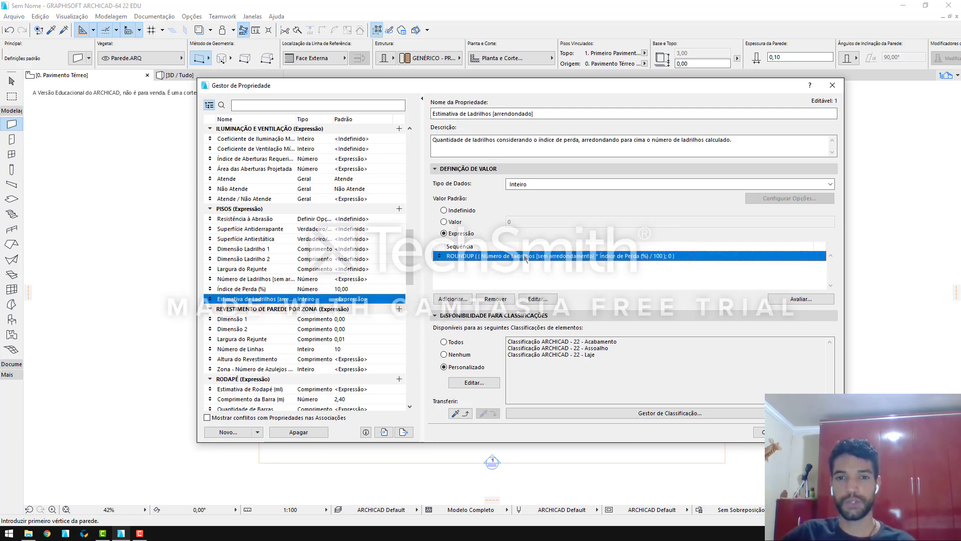
# Examine the Número de Ladrilhos [sem arredondamento] expression and its Dimensão Ladrilho 1 and Largura do Rejunte input properties
pyautogui.click(279, 281)
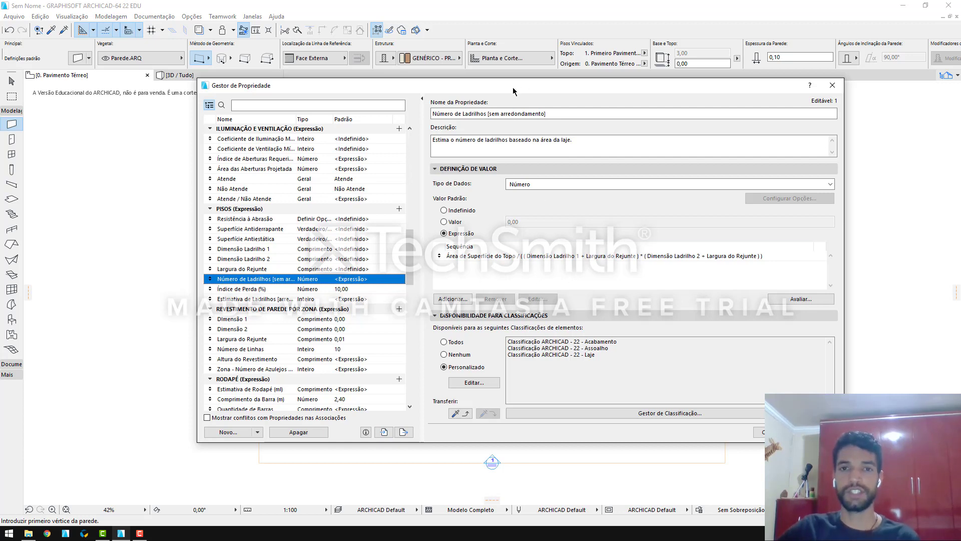
pyautogui.moveTo(513, 90); pyautogui.dragTo(496, 89)
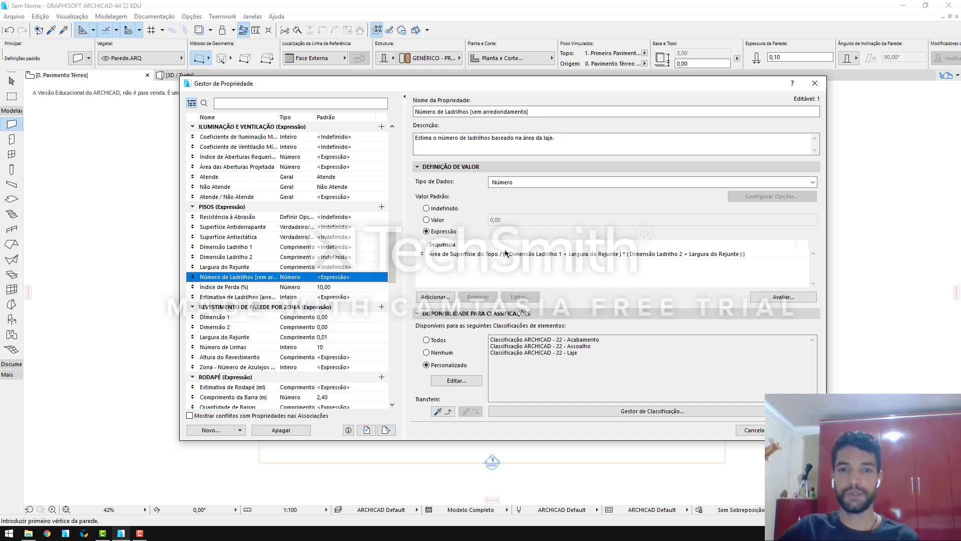
pyautogui.write('(')
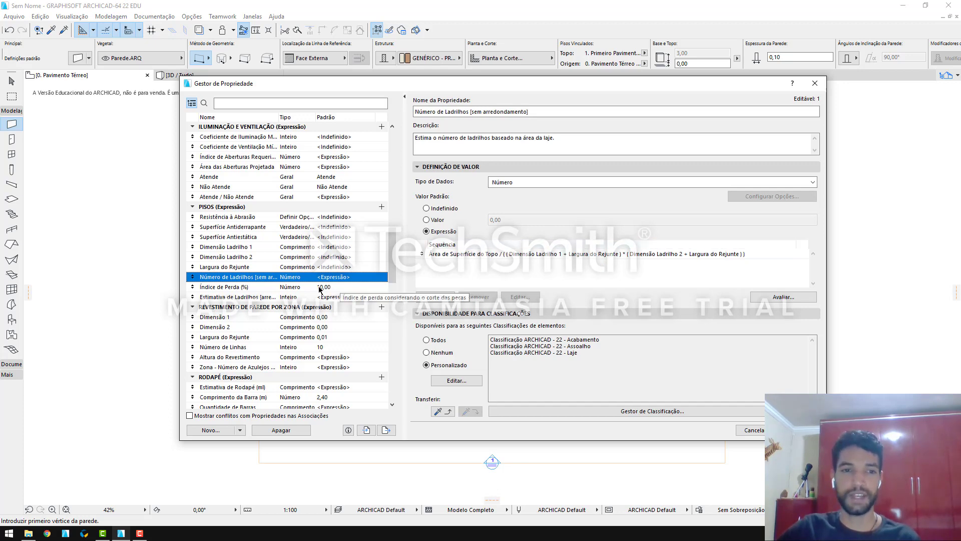
pyautogui.click(246, 248)
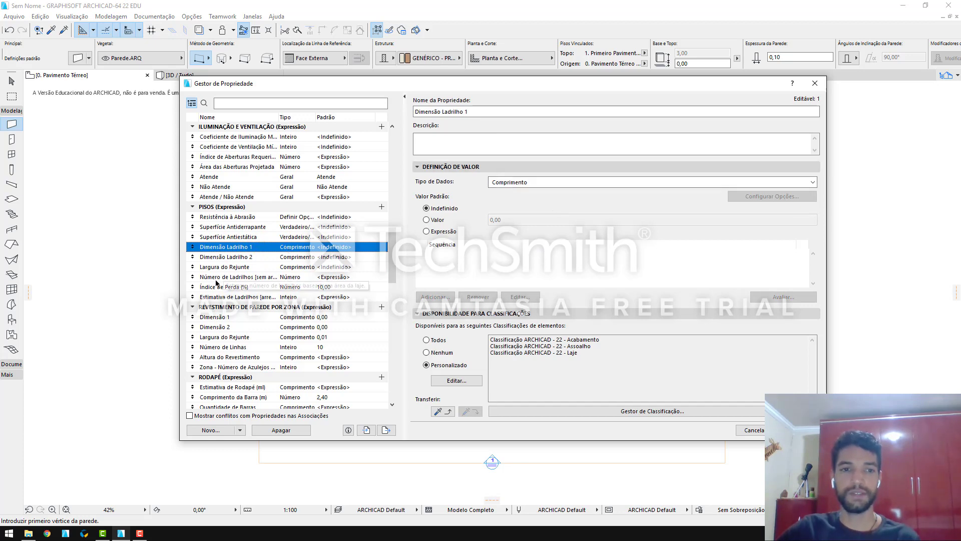
pyautogui.click(232, 267)
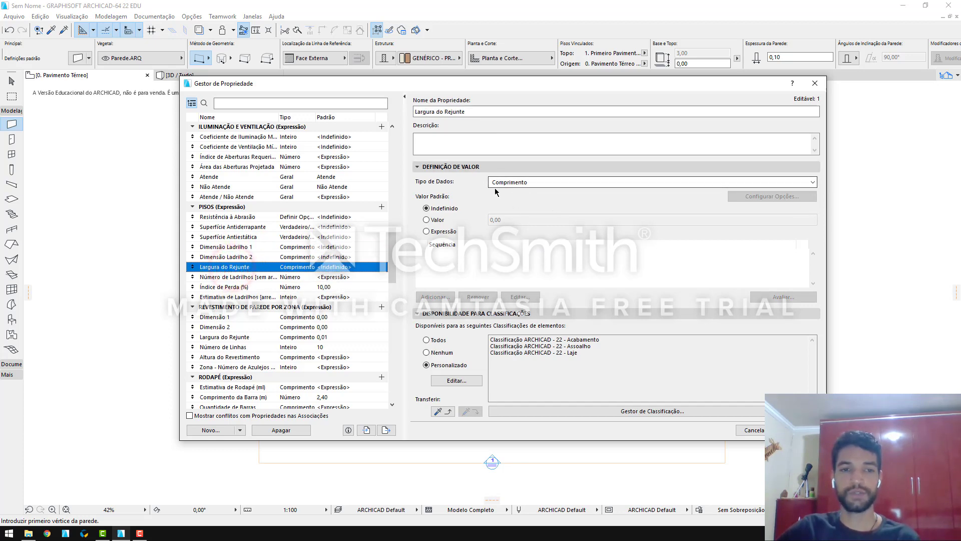
pyautogui.click(254, 277)
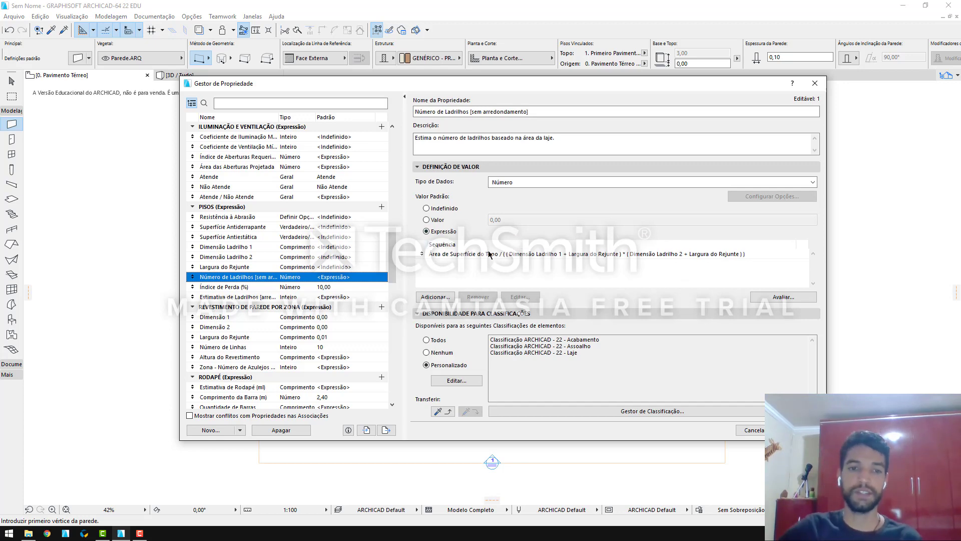
# Review the Estimativa de Ladrilhos [arrendondado] expression once more, close the Gestor de Propriedade without saving and leave the wall tool
pyautogui.click(232, 298)
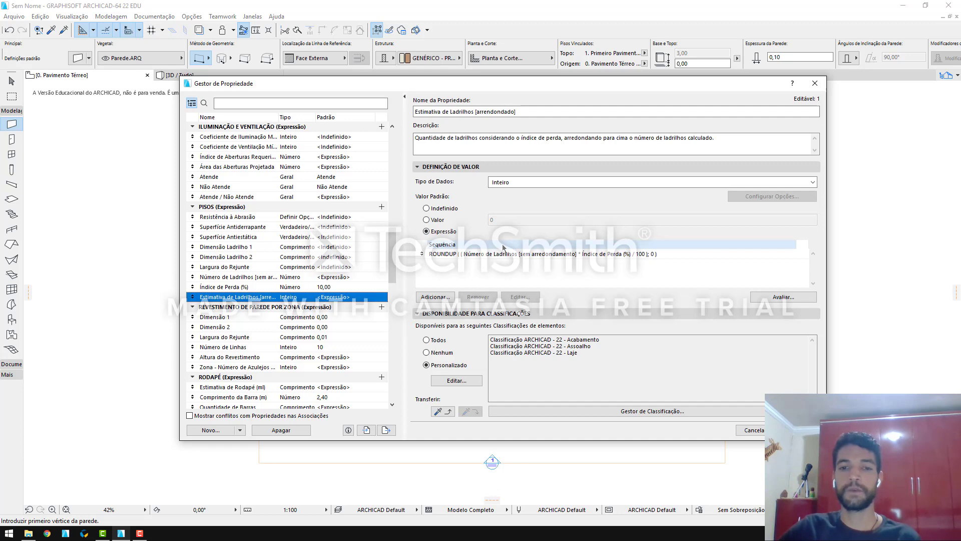
pyautogui.click(754, 430)
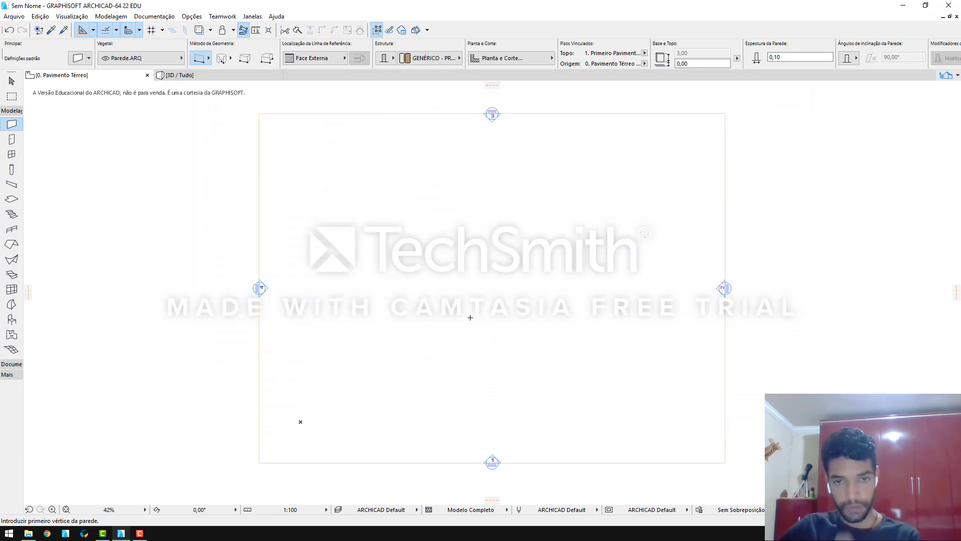
pyautogui.press('Escape')
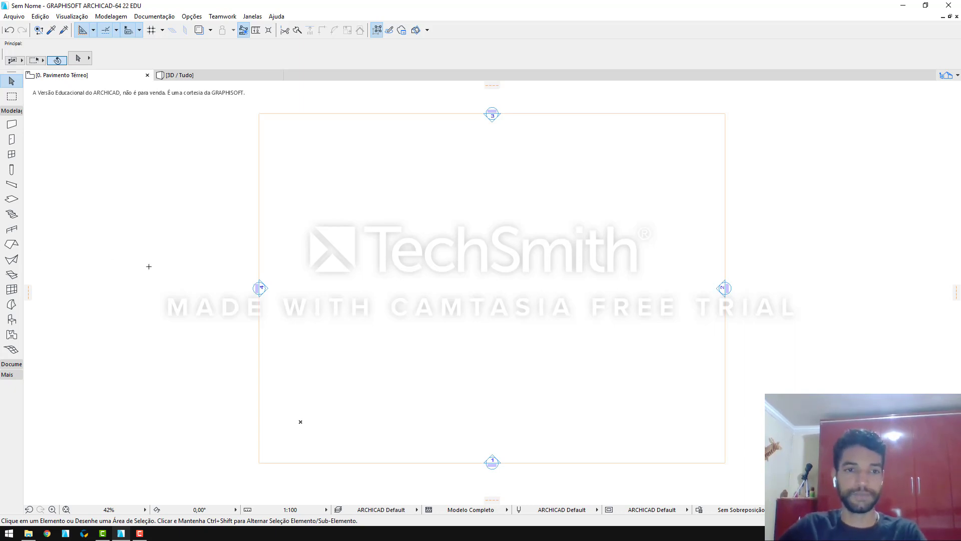
# Draw a rectangular single-plane roof with a 10% slope on the ground floor, its pivot line along the left edge
pyautogui.click(11, 244)
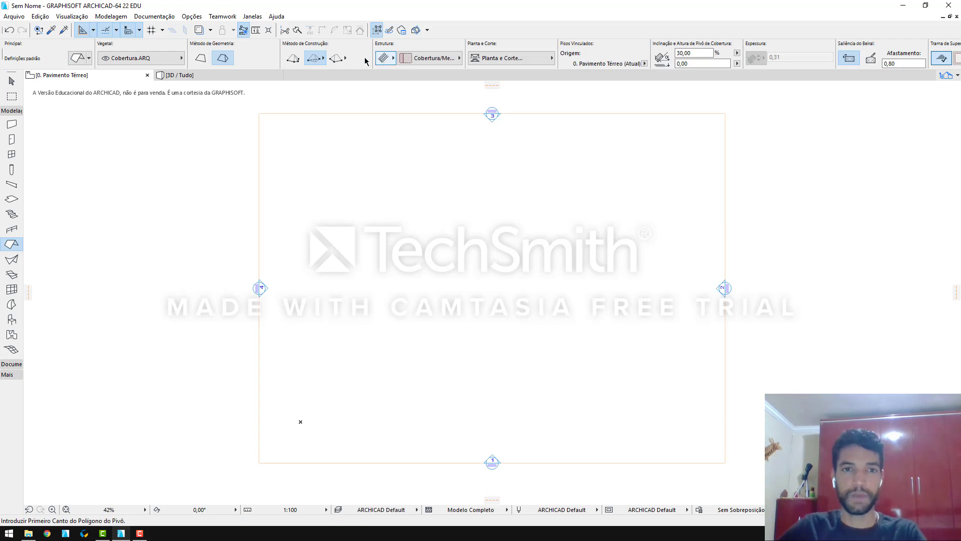
pyautogui.click(199, 58)
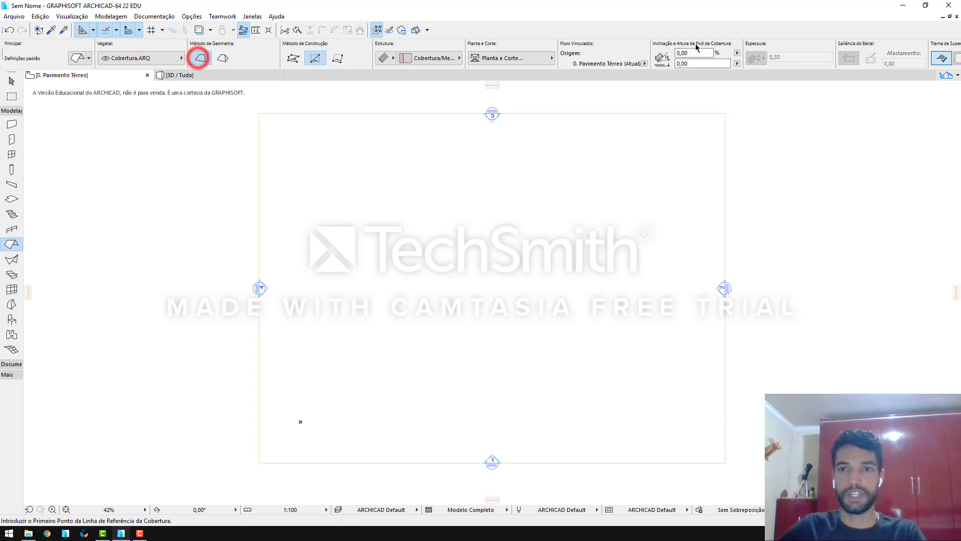
pyautogui.click(696, 52)
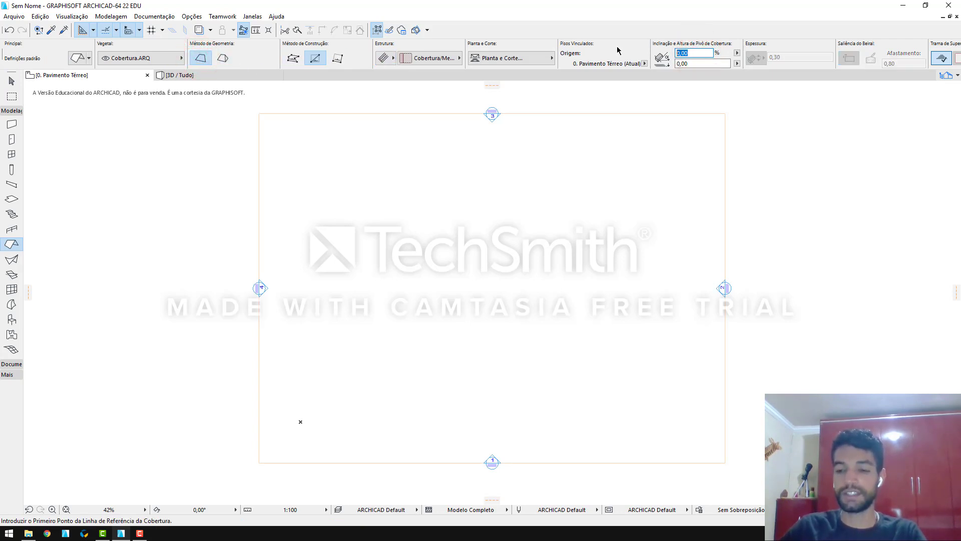
pyautogui.click(374, 210)
pyautogui.click(373, 325)
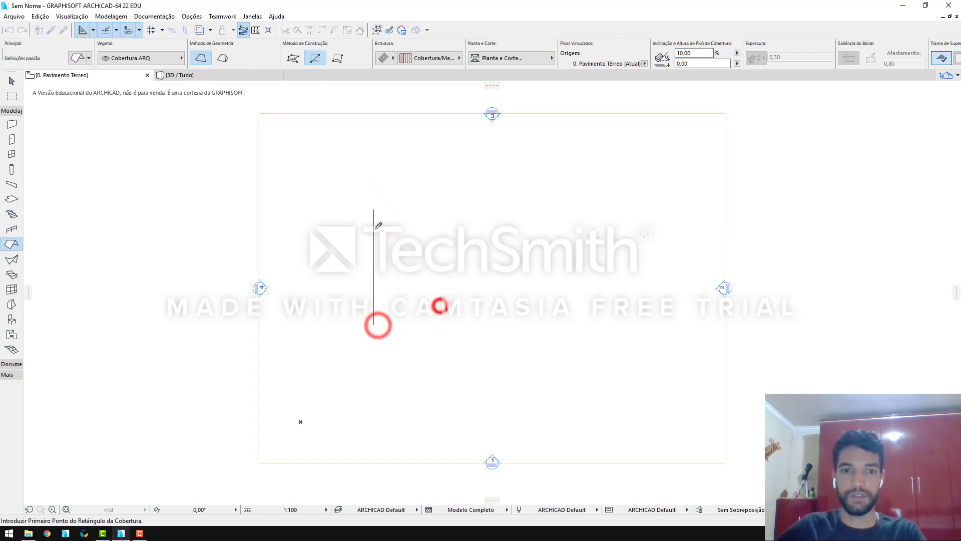
pyautogui.click(374, 210)
pyautogui.click(554, 327)
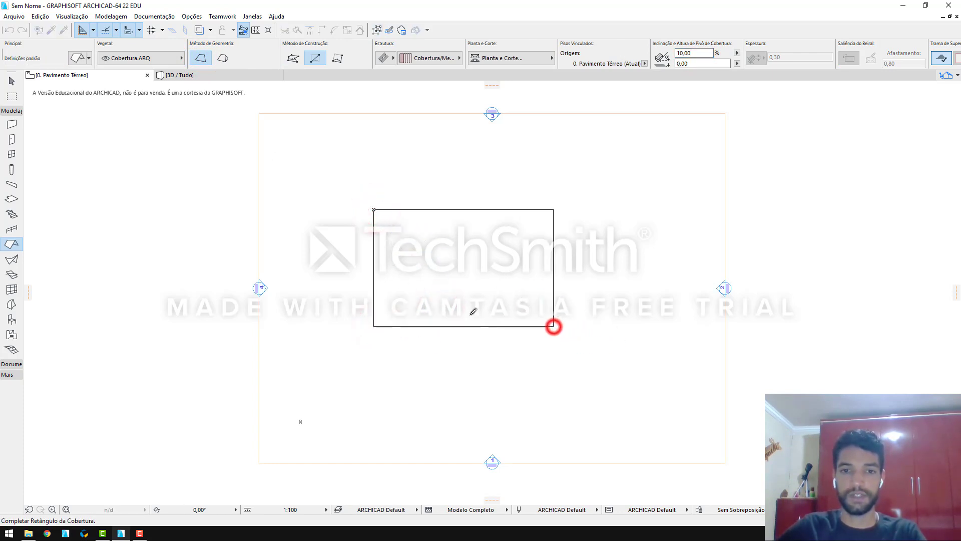
pyautogui.press('Escape')
# Set the label default type to Texto / Auto Texto and attach a leader label to the roof
pyautogui.click(436, 286)
pyautogui.scroll(5, 446, 272)
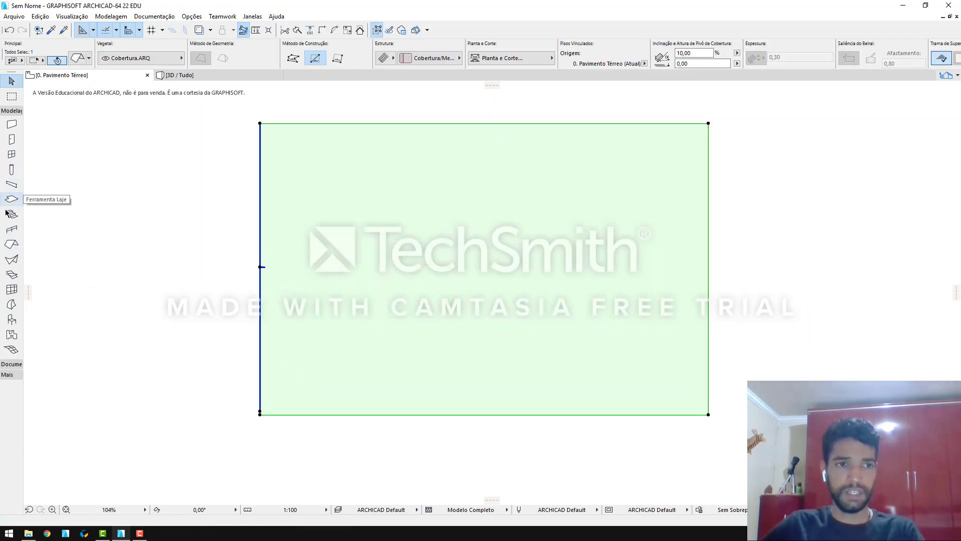
pyautogui.click(12, 111)
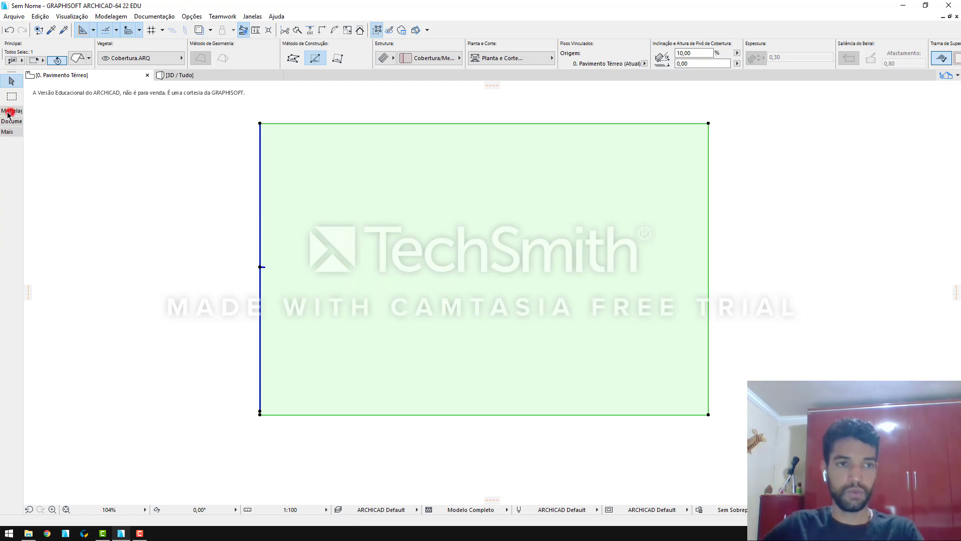
pyautogui.click(10, 121)
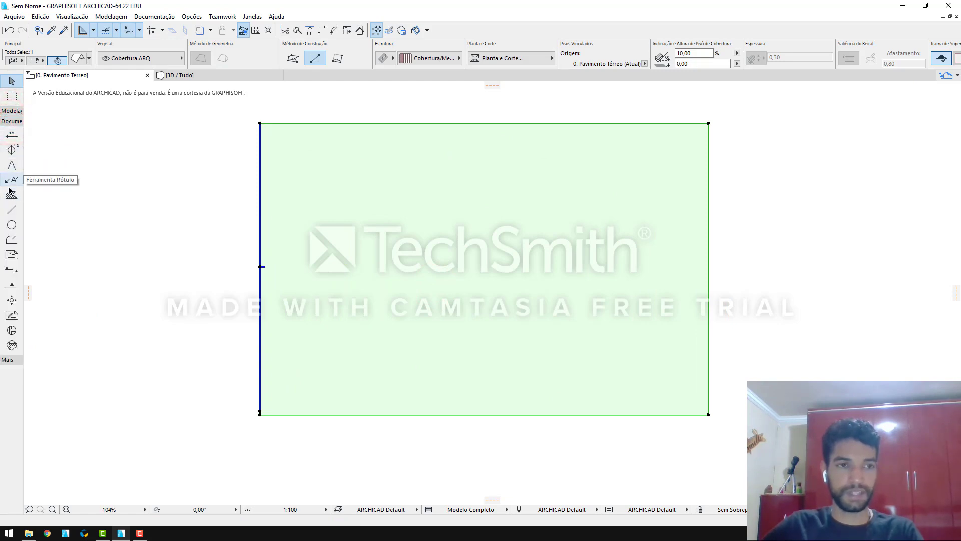
pyautogui.doubleClick(8, 182)
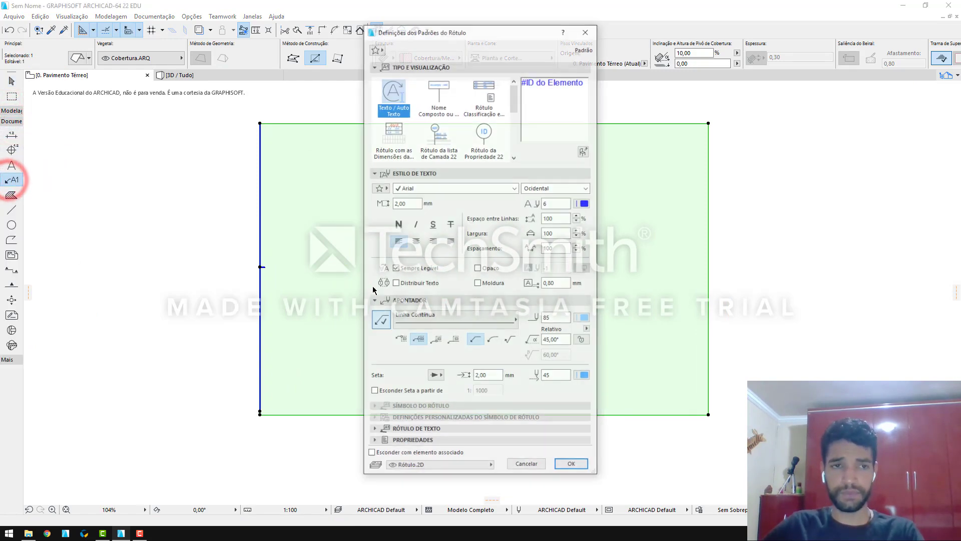
pyautogui.doubleClick(7, 181)
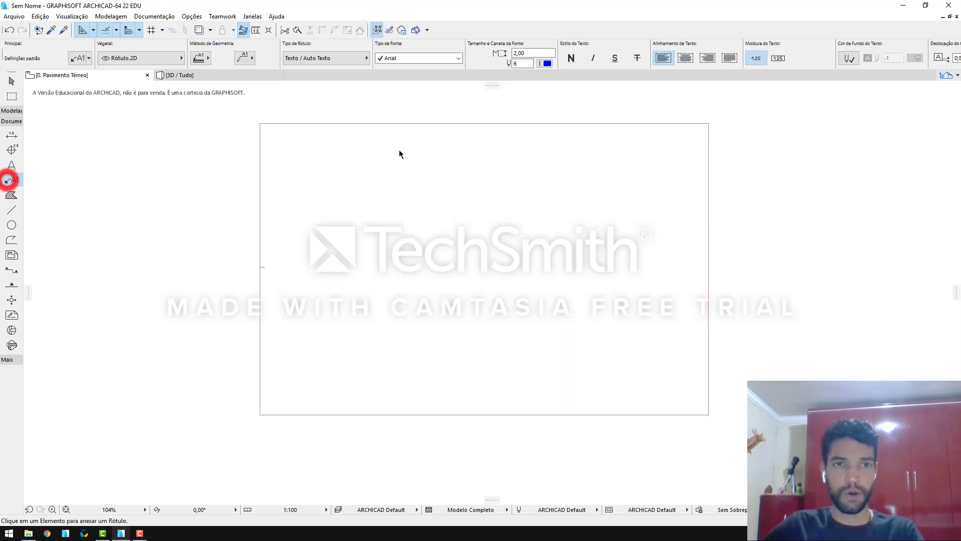
pyautogui.click(393, 90)
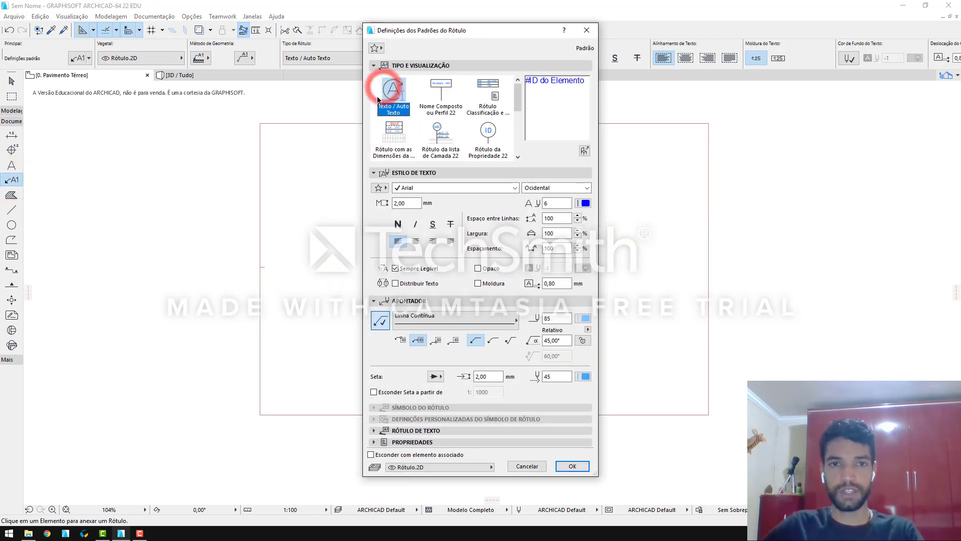
pyautogui.click(394, 90)
pyautogui.click(572, 466)
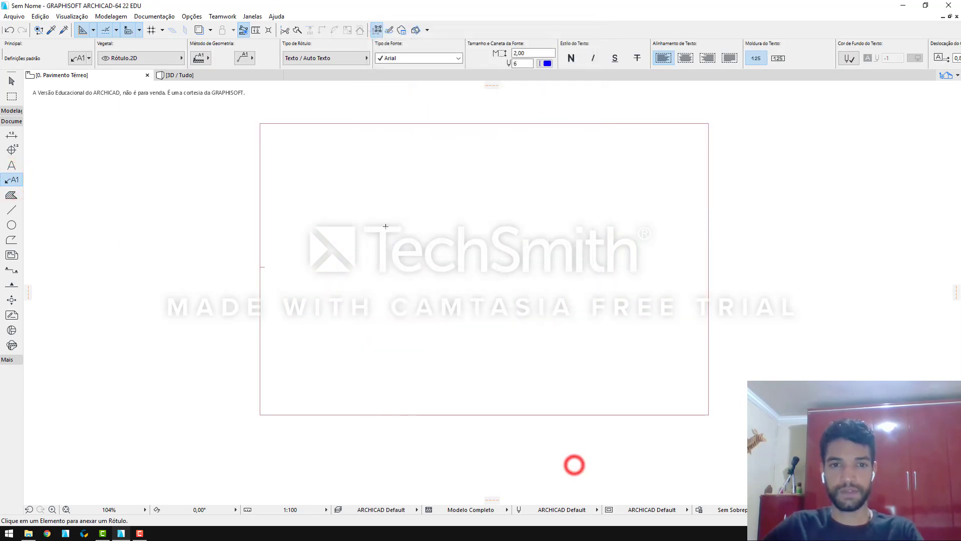
pyautogui.click(427, 240)
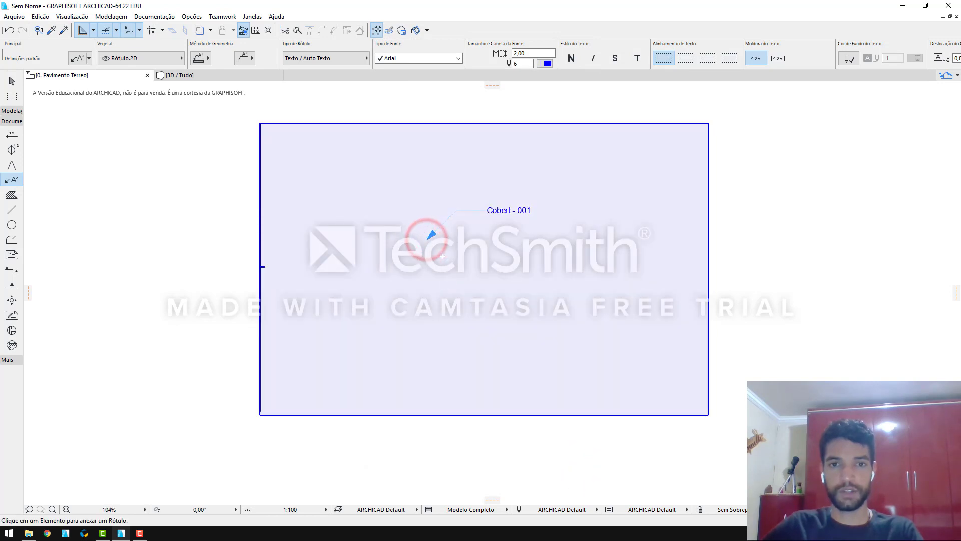
# Replace the roof label's text with the Inclinação autotext field from the Cobertura group
pyautogui.doubleClick(521, 209)
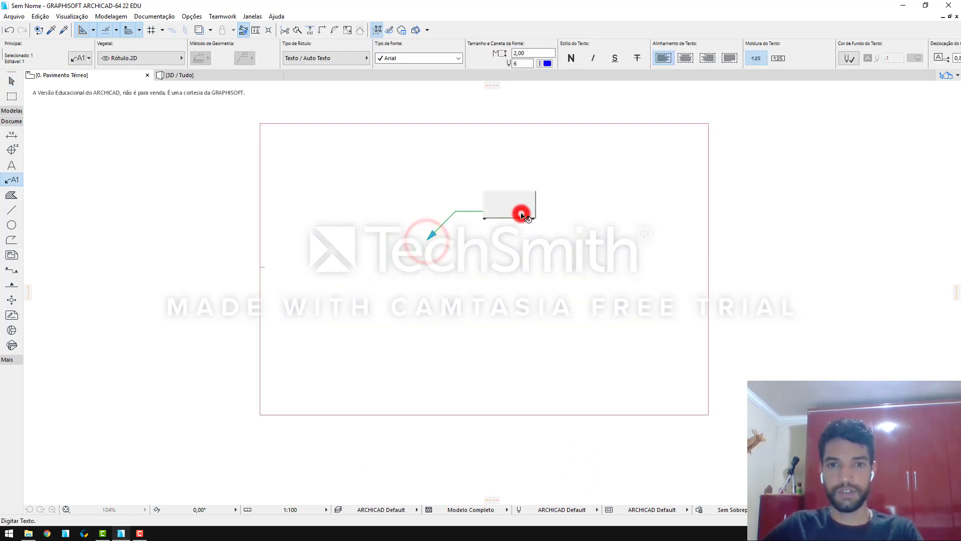
pyautogui.click(503, 165)
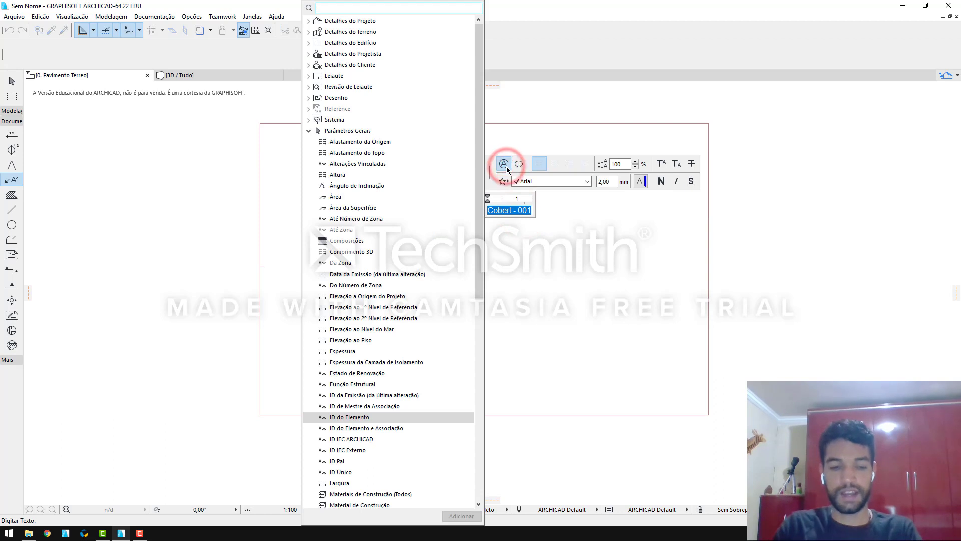
pyautogui.write('Incli')
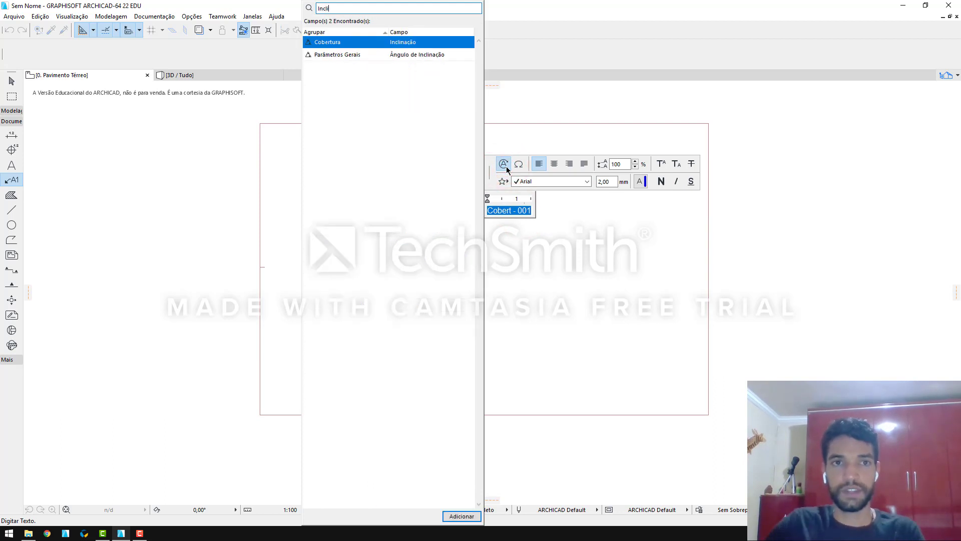
pyautogui.doubleClick(414, 46)
pyautogui.click(159, 207)
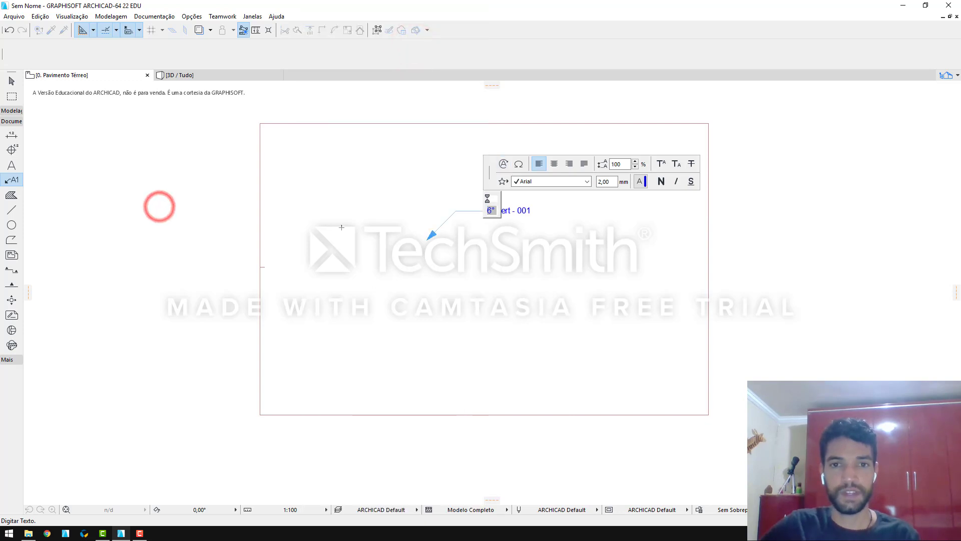
pyautogui.click(187, 253)
pyautogui.scroll(2, 523, 241)
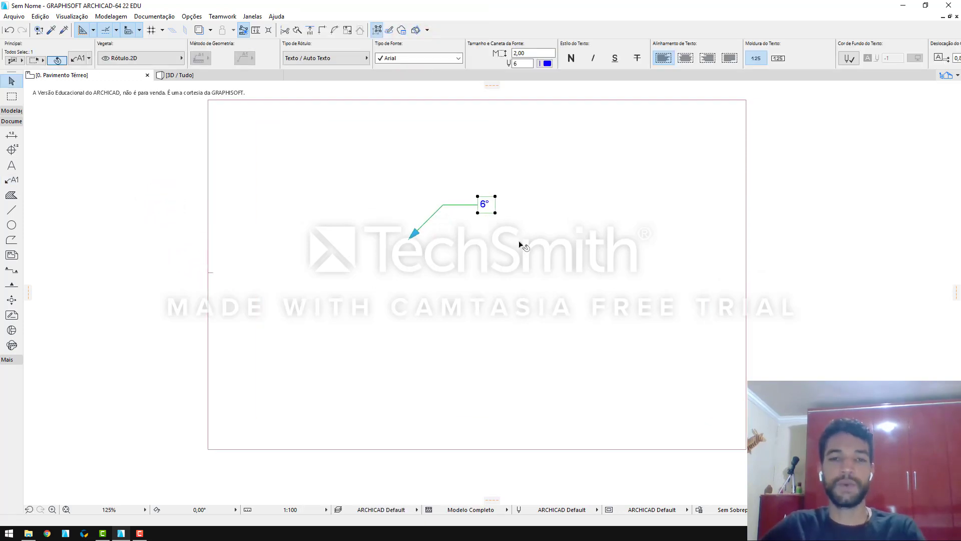
pyautogui.scroll(-1, 521, 246)
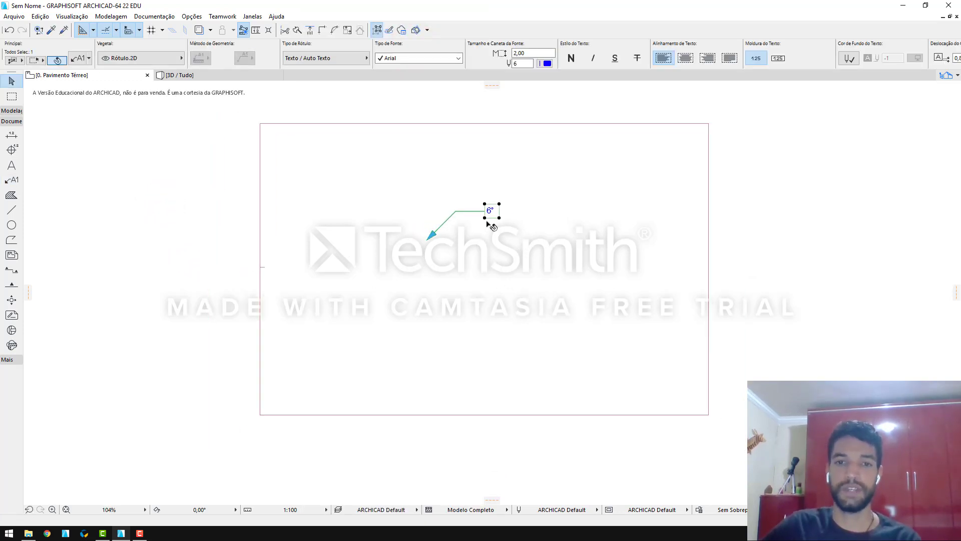
# Select the roof and switch its slope unit from percent to degrees
pyautogui.click(534, 343)
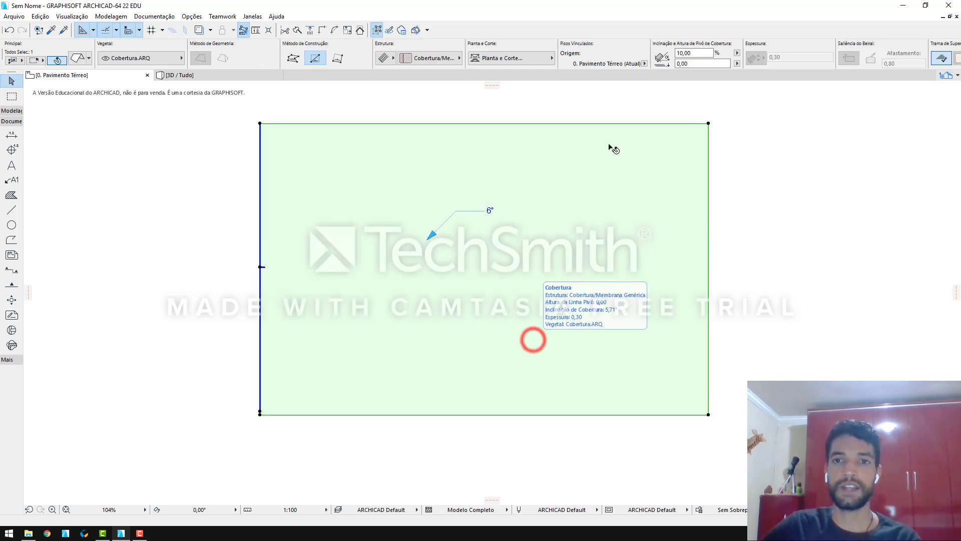
pyautogui.click(695, 54)
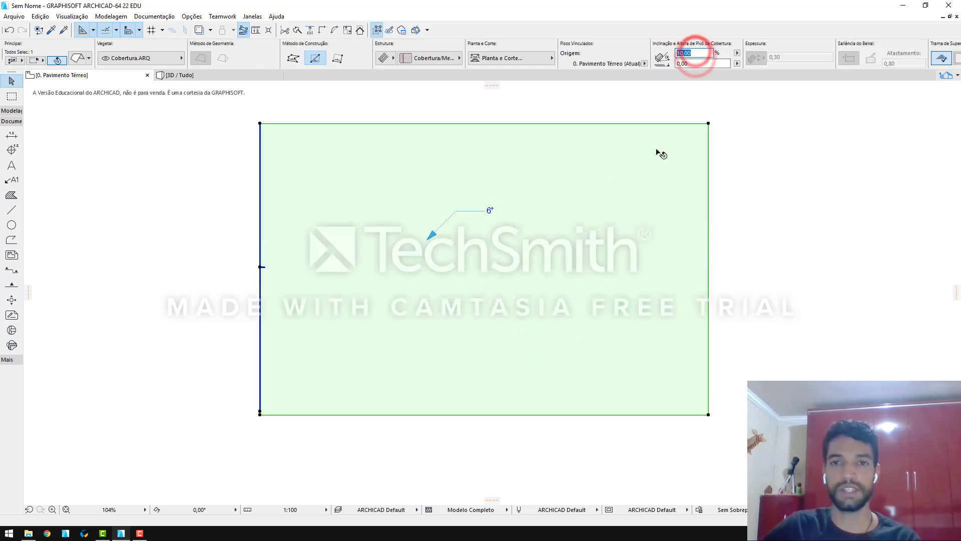
pyautogui.click(738, 54)
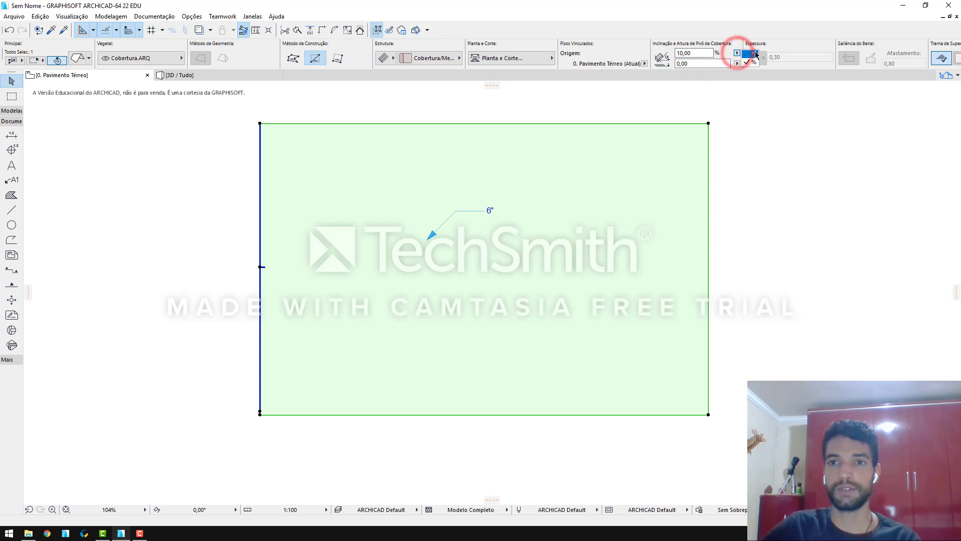
pyautogui.click(754, 54)
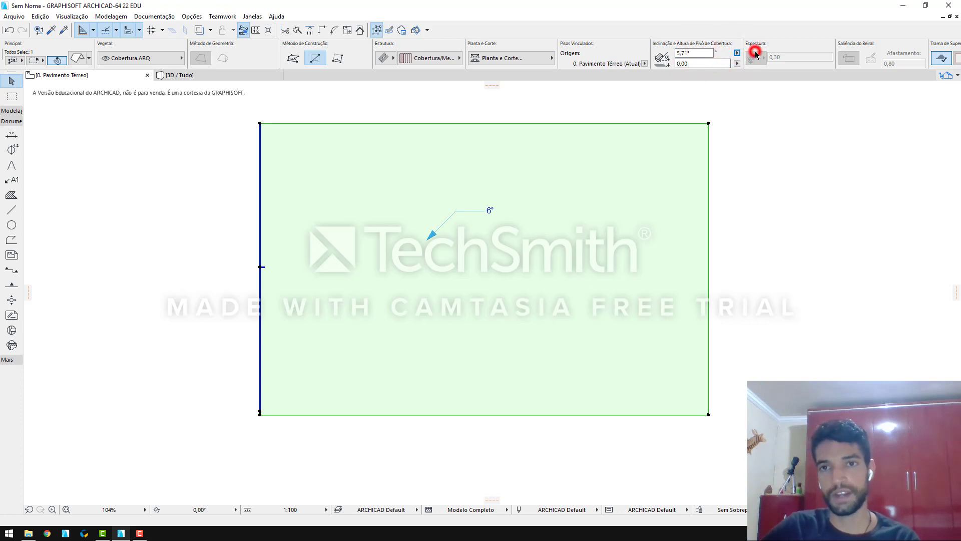
pyautogui.click(697, 54)
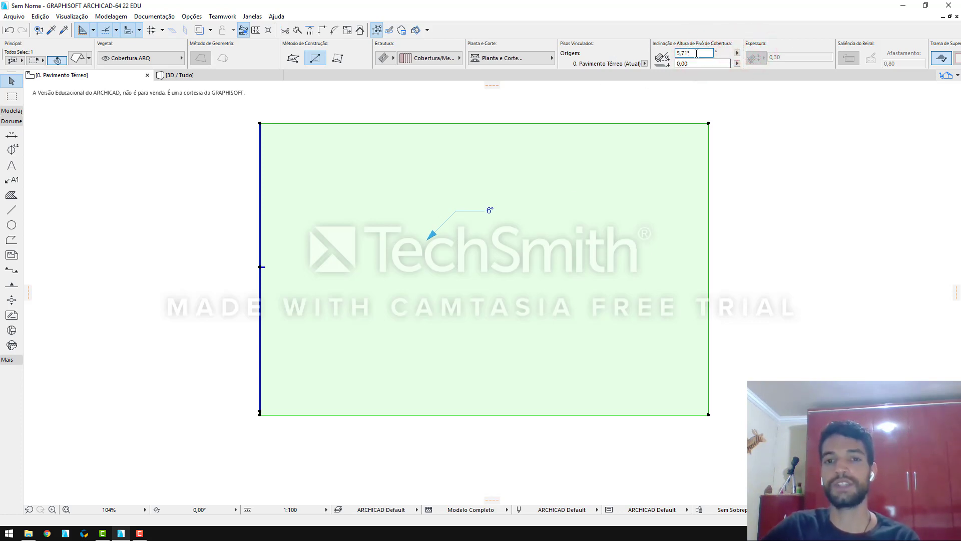
pyautogui.doubleClick(697, 54)
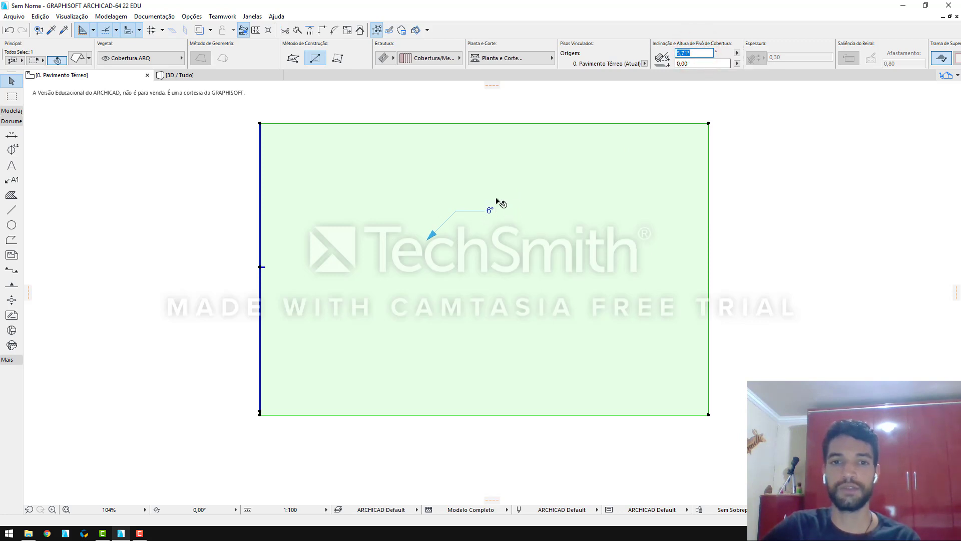
pyautogui.click(194, 217)
# Set the angle unit to 2 decimal places in the project's Unidades de Cálculo & Regras preferences
pyautogui.click(155, 16)
pyautogui.click(183, 17)
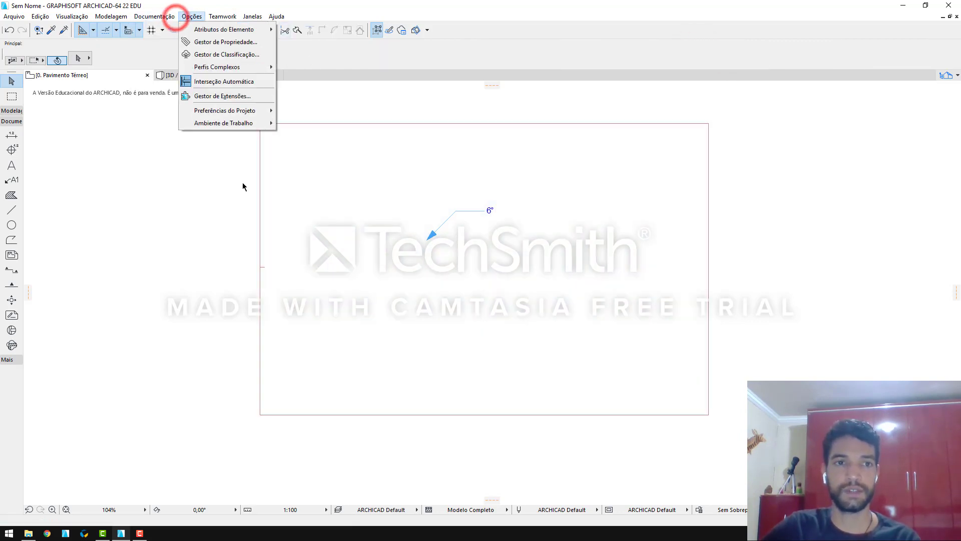
pyautogui.moveTo(236, 110)
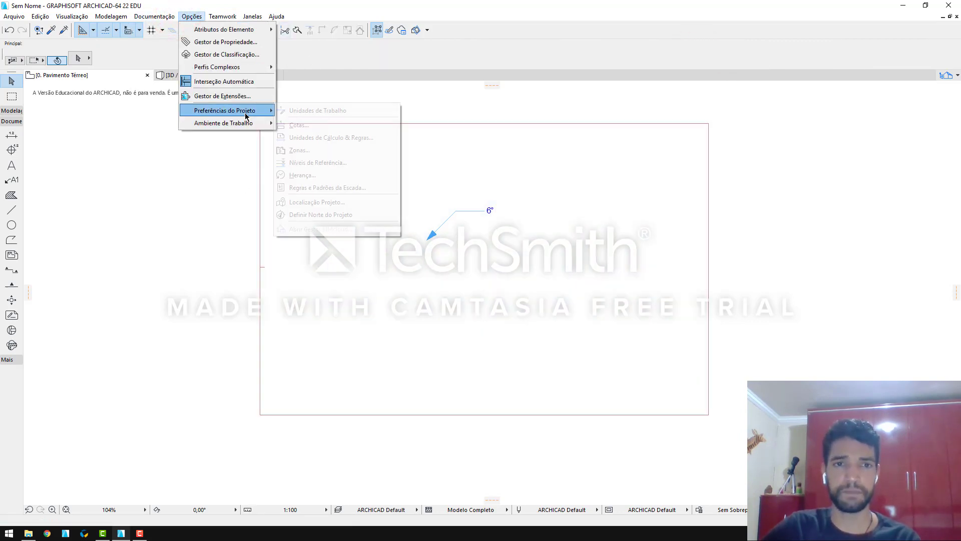
pyautogui.click(332, 137)
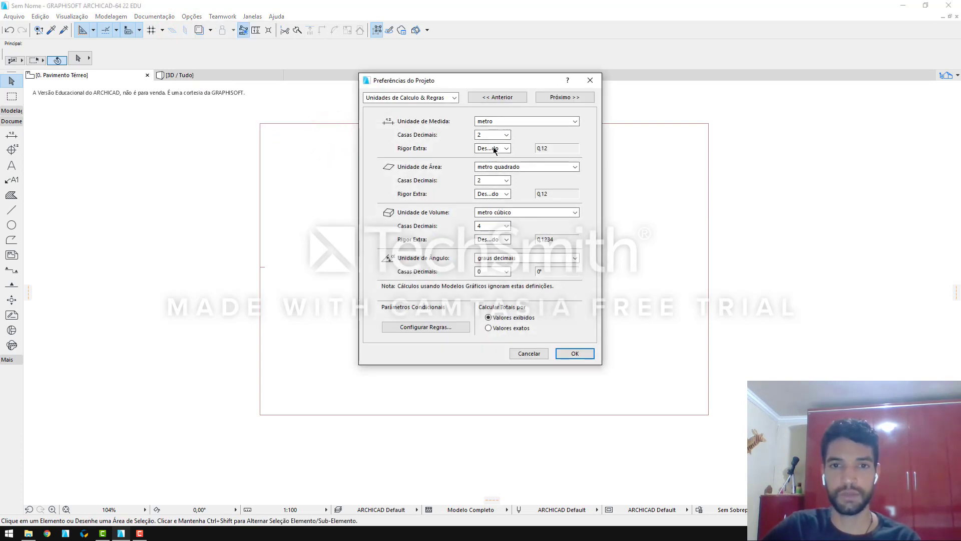
pyautogui.click(494, 272)
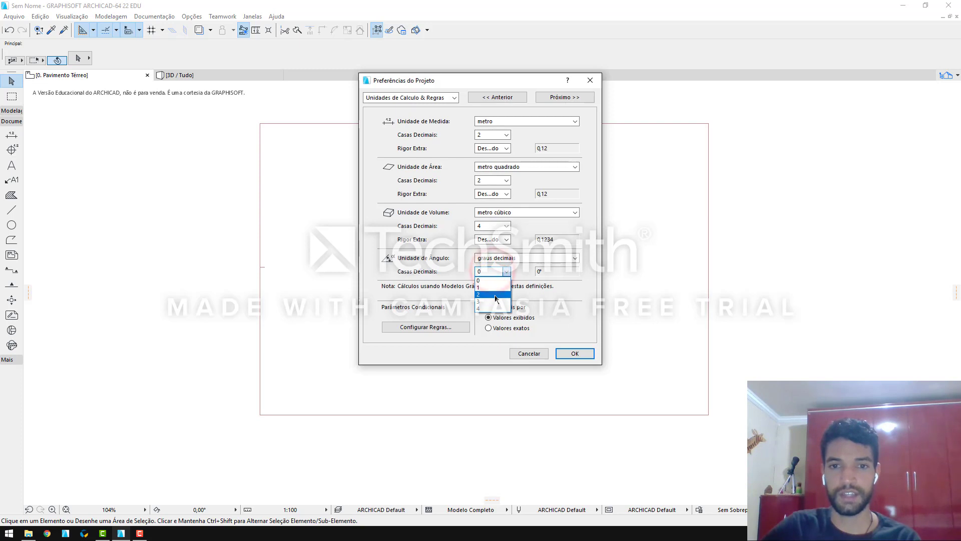
pyautogui.click(495, 295)
pyautogui.click(575, 354)
pyautogui.moveTo(203, 244); pyautogui.dragTo(230, 244)
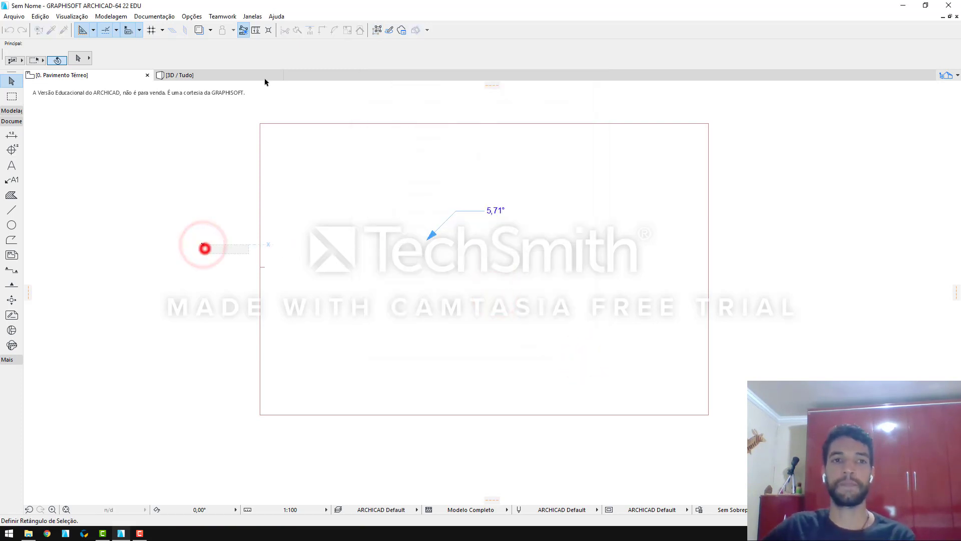
# Review the angle unit settings in Unidades de Cálculo & Regras, cancel without changes, and inspect the roof's slope label
pyautogui.click(192, 16)
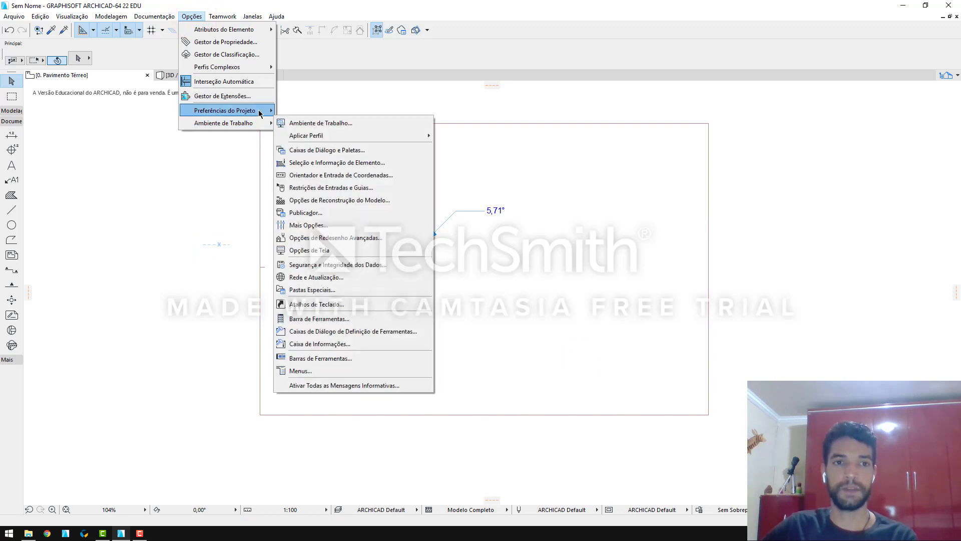
pyautogui.moveTo(259, 114)
pyautogui.click(353, 139)
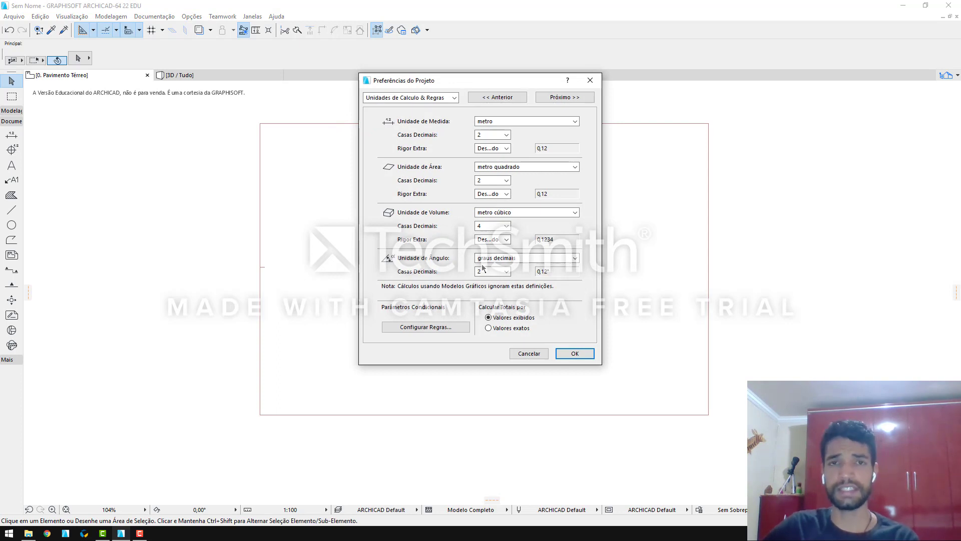
pyautogui.click(527, 354)
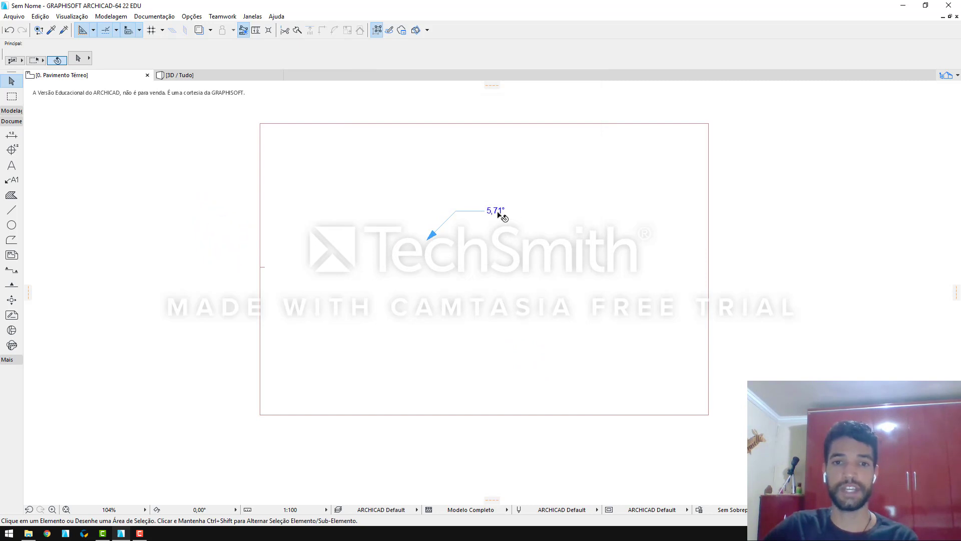
pyautogui.scroll(3, 497, 210)
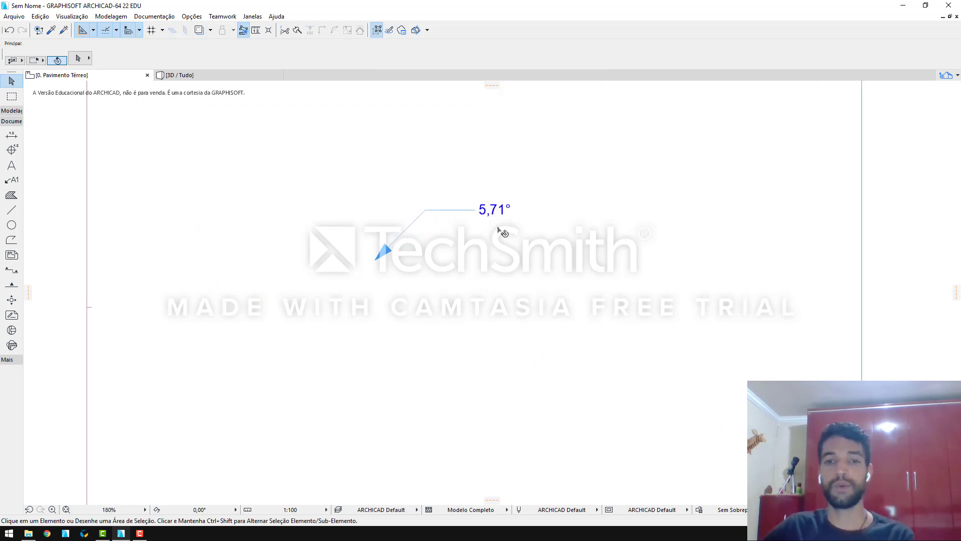
pyautogui.scroll(-2, 502, 232)
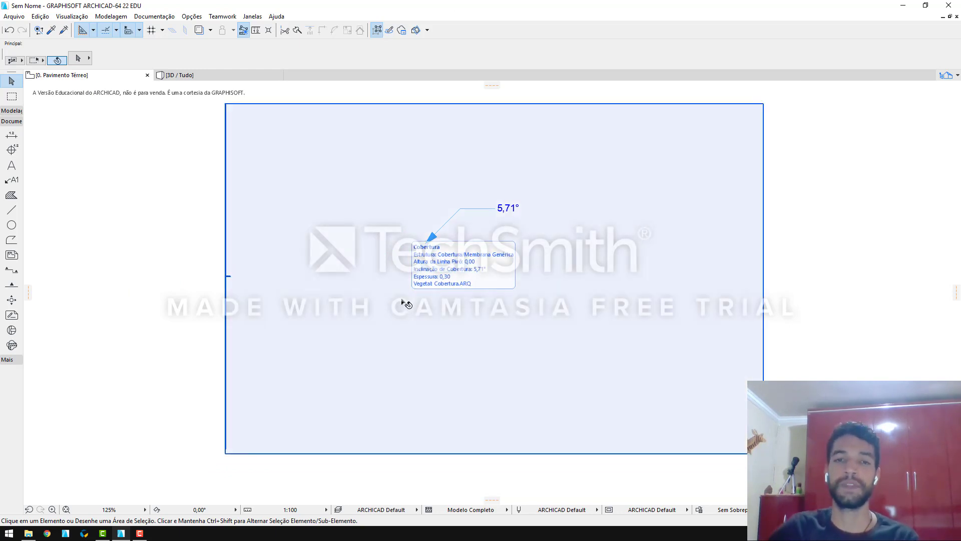
# Deselect the roof, open the Gestor de Propriedade, and select the CLASSIFICAÇÕES GERAIS group
pyautogui.click(284, 296)
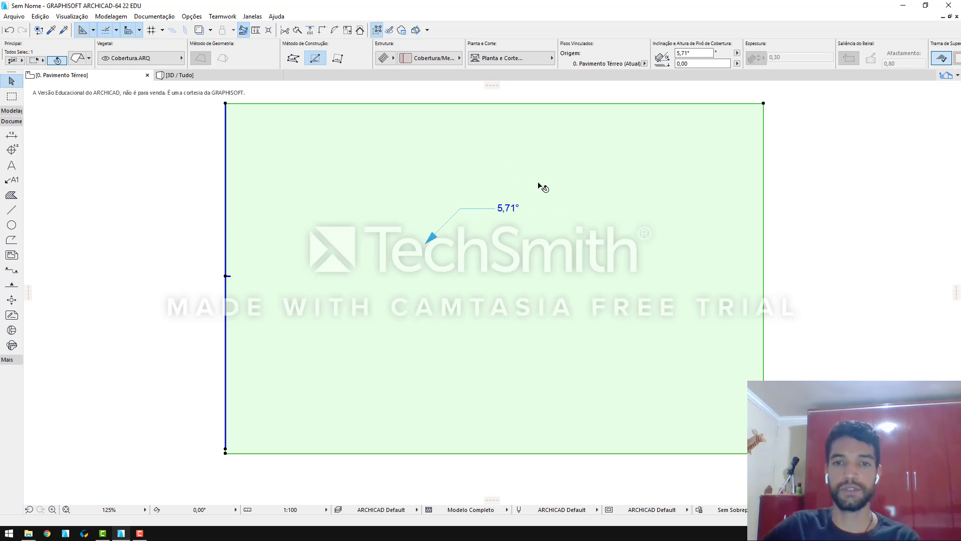
pyautogui.click(167, 210)
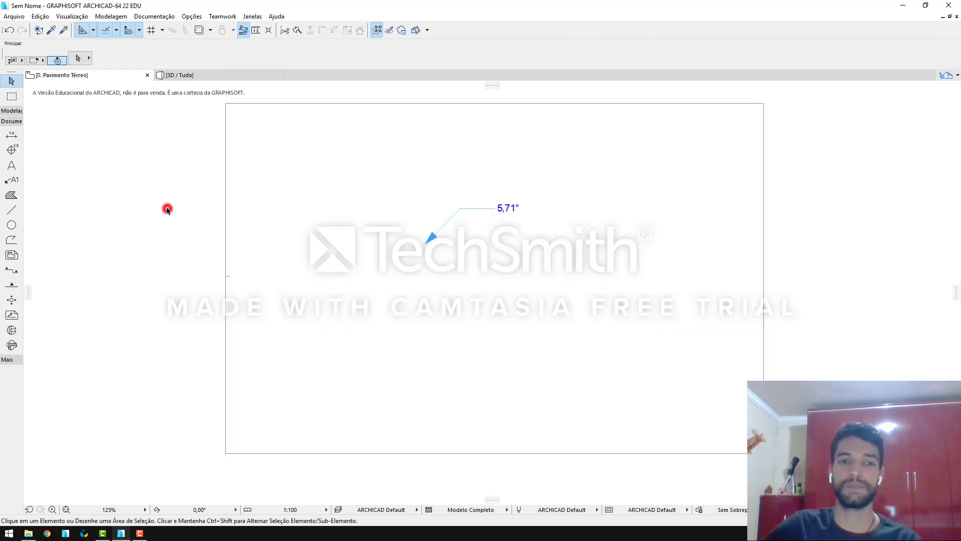
pyautogui.click(198, 18)
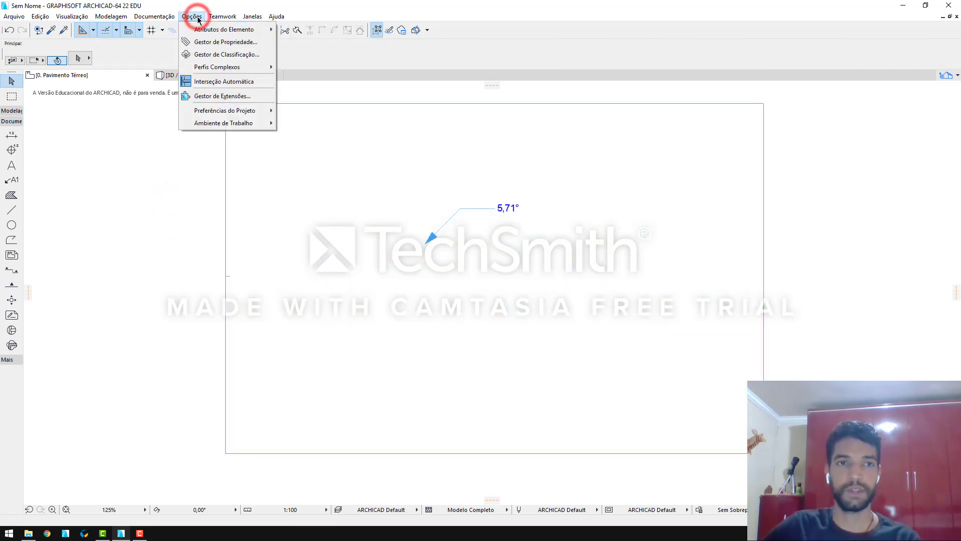
pyautogui.click(210, 43)
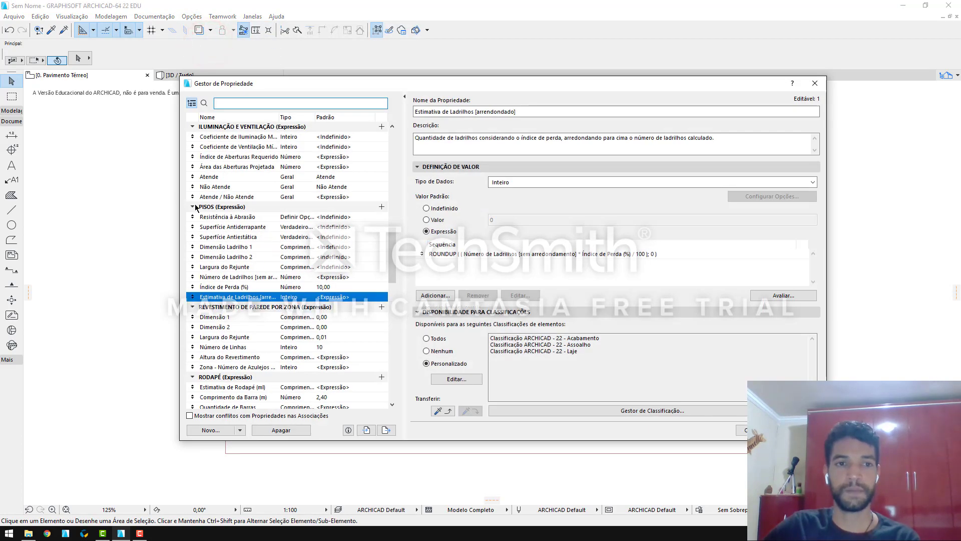
pyautogui.click(196, 206)
pyautogui.moveTo(394, 248); pyautogui.dragTo(392, 131)
pyautogui.click(207, 126)
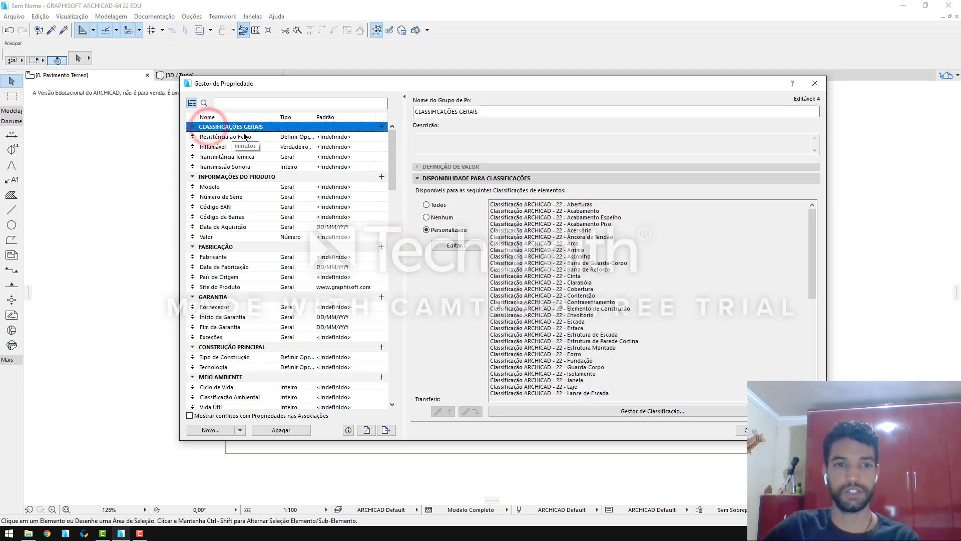
# Create a new property named "Inclinação em %" in the INFORMAÇÕES DO PRODUTO group
pyautogui.click(218, 429)
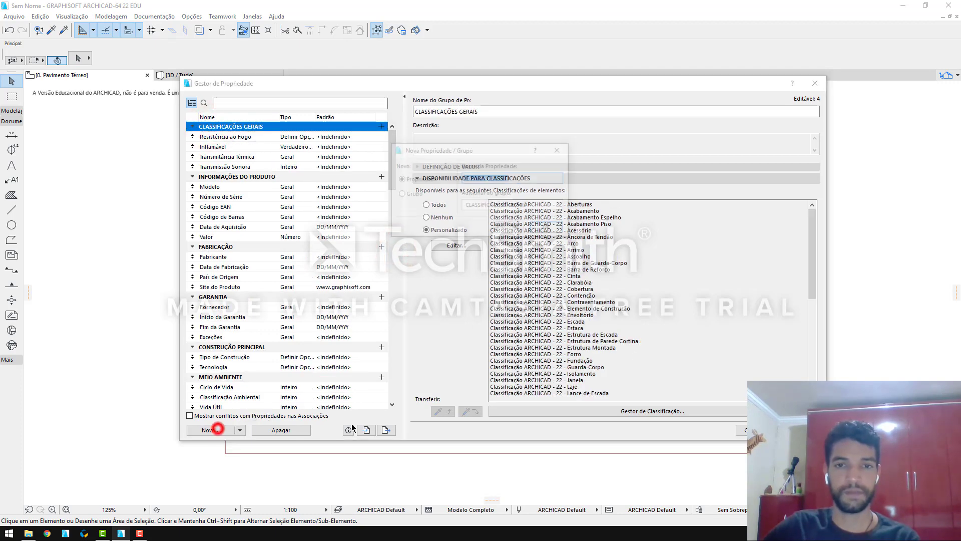
pyautogui.click(520, 175)
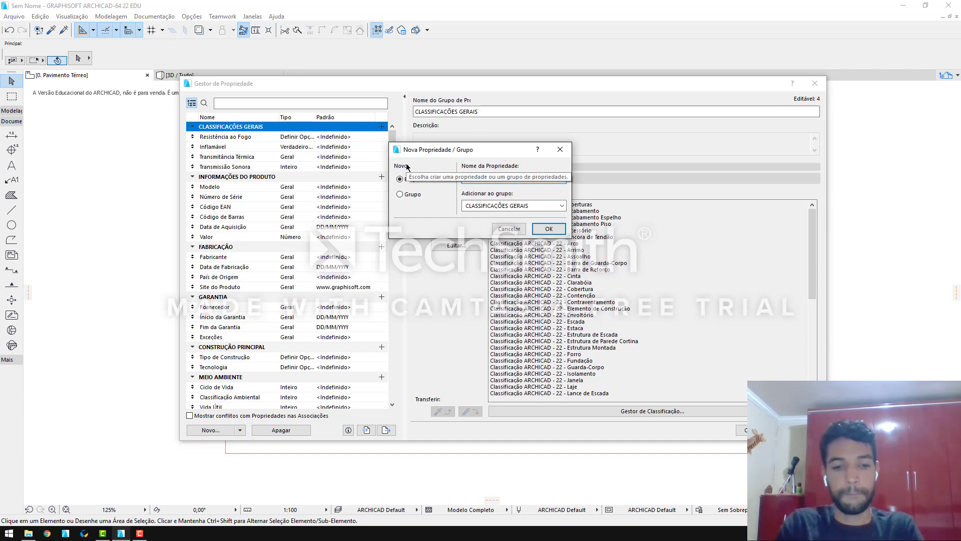
pyautogui.write('Inclinação em %')
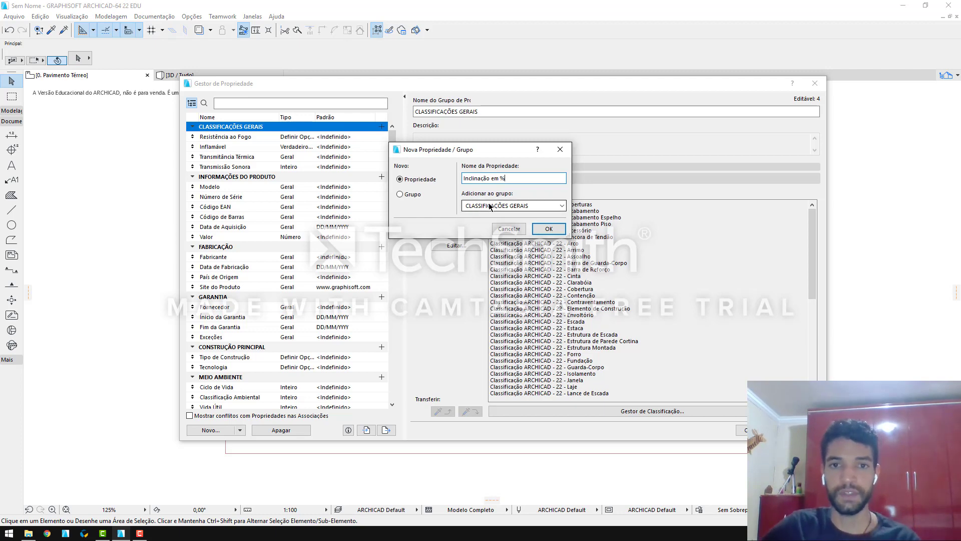
pyautogui.click(490, 206)
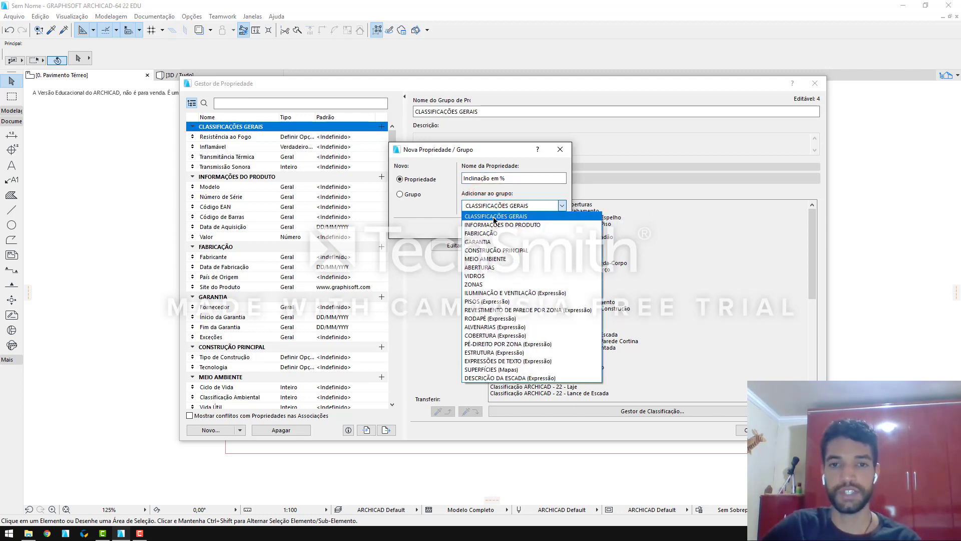
pyautogui.click(524, 225)
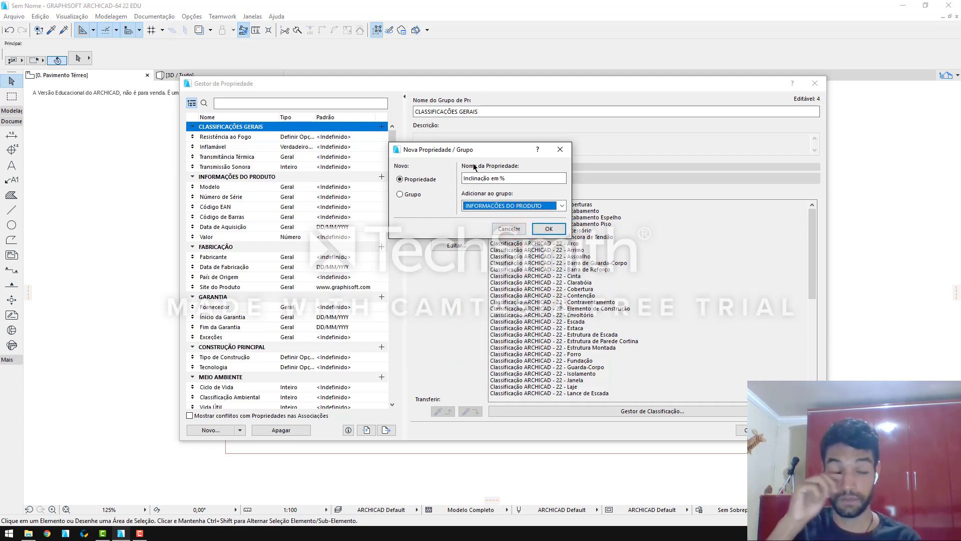
pyautogui.click(555, 227)
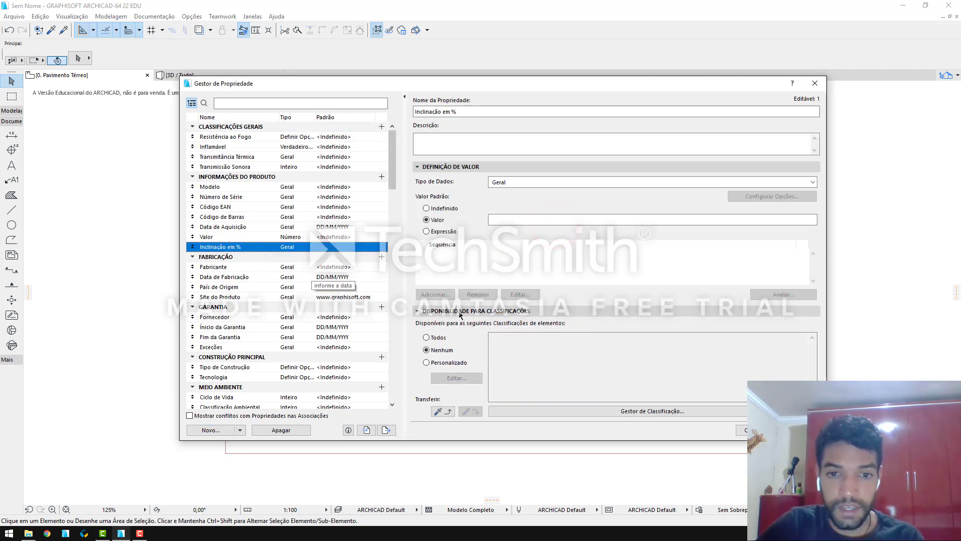
# Give the Inclinação em % property custom availability for the Cobertura classification
pyautogui.click(457, 363)
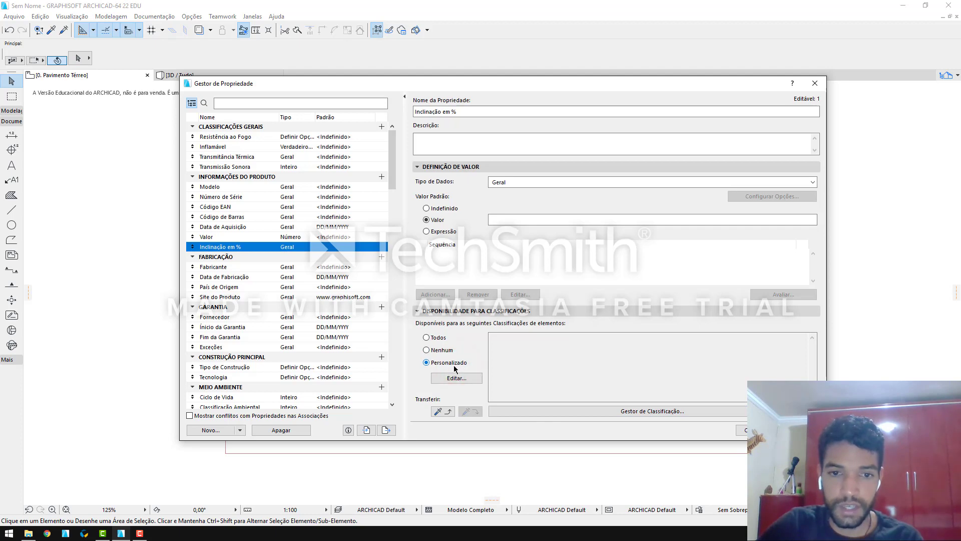
pyautogui.click(455, 378)
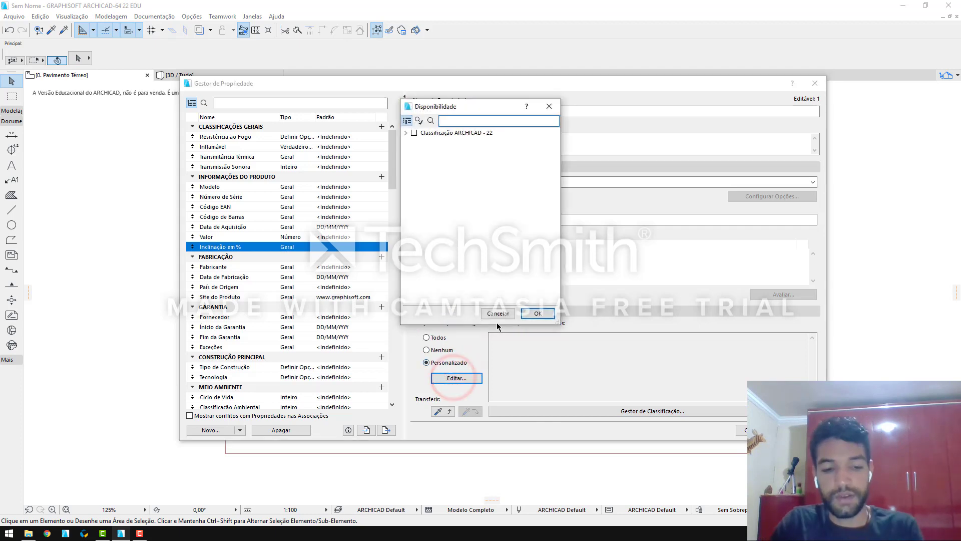
pyautogui.write('Cobertura')
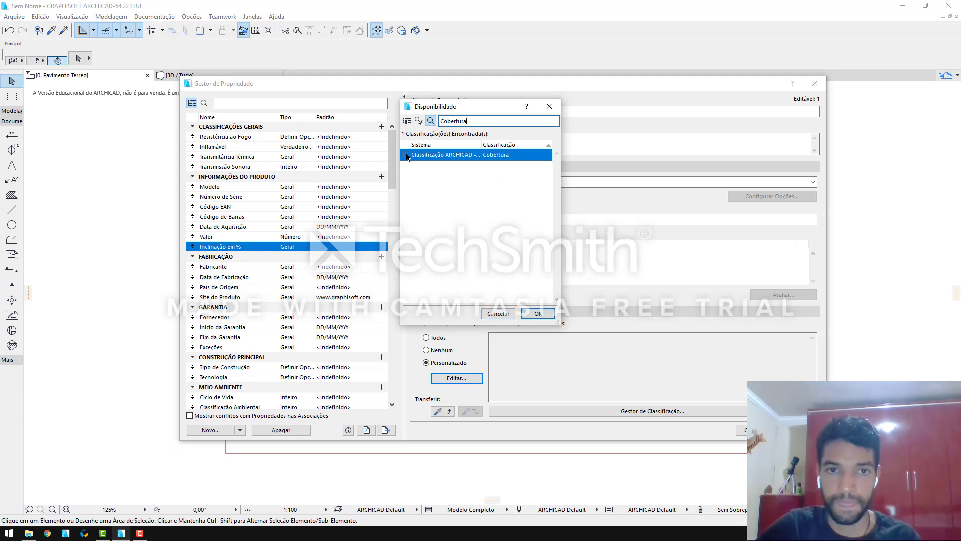
pyautogui.click(406, 155)
pyautogui.click(538, 313)
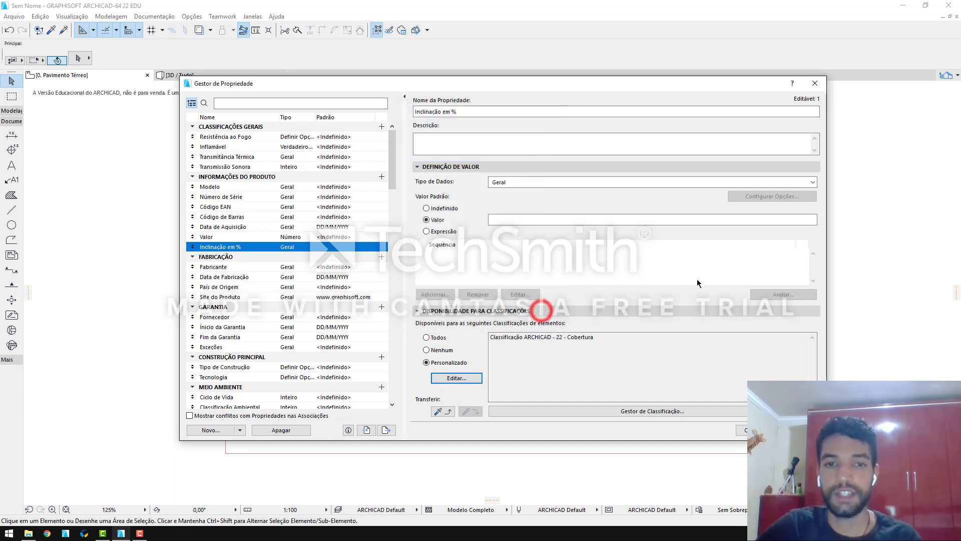
pyautogui.moveTo(610, 339); pyautogui.dragTo(582, 338)
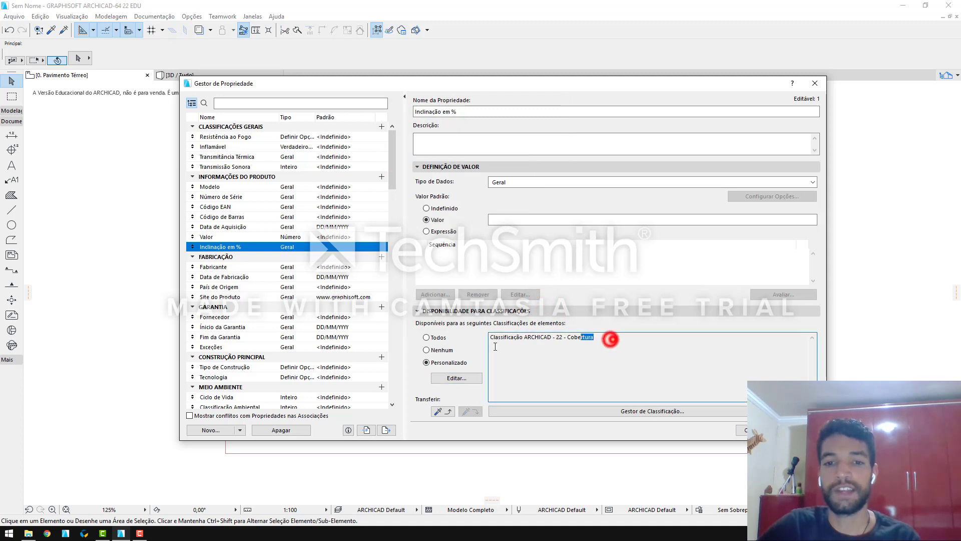
pyautogui.click(610, 339)
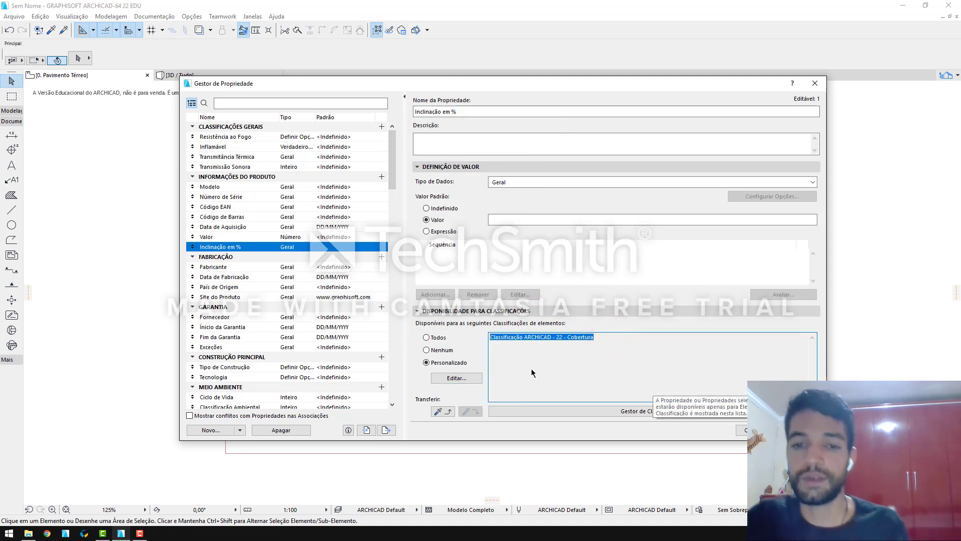
# Add the Rampa, Patamar de Rampa and Lance de Rampa classifications to the property's custom availability
pyautogui.click(461, 379)
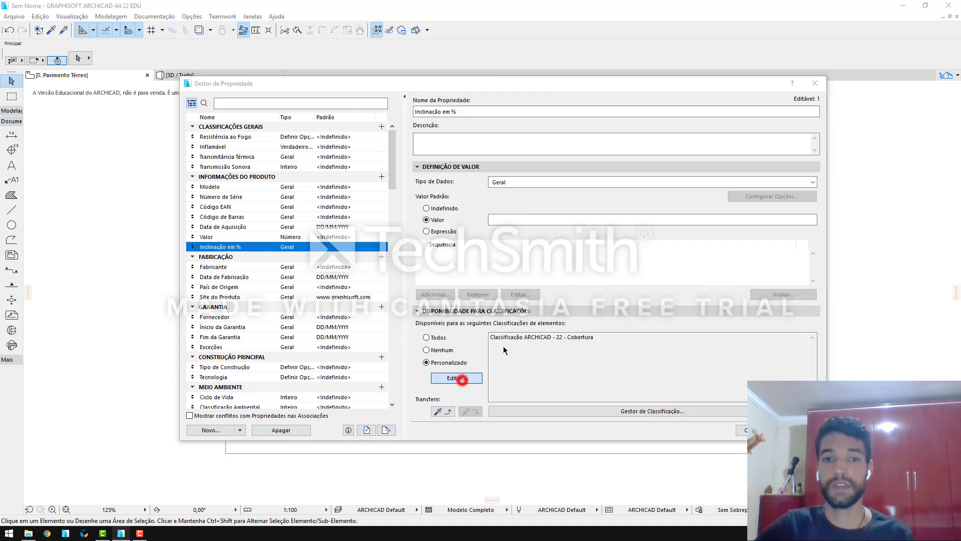
pyautogui.write('rampa')
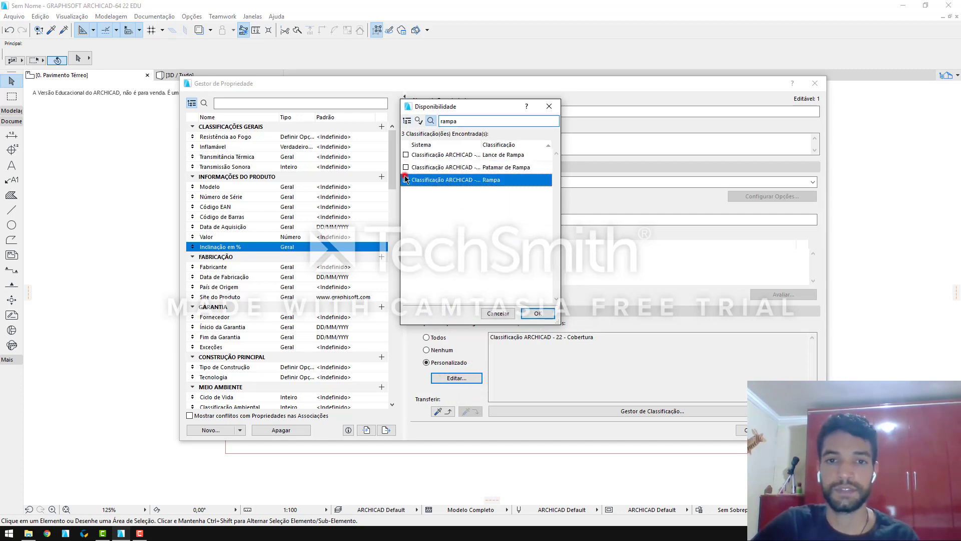
pyautogui.click(406, 180)
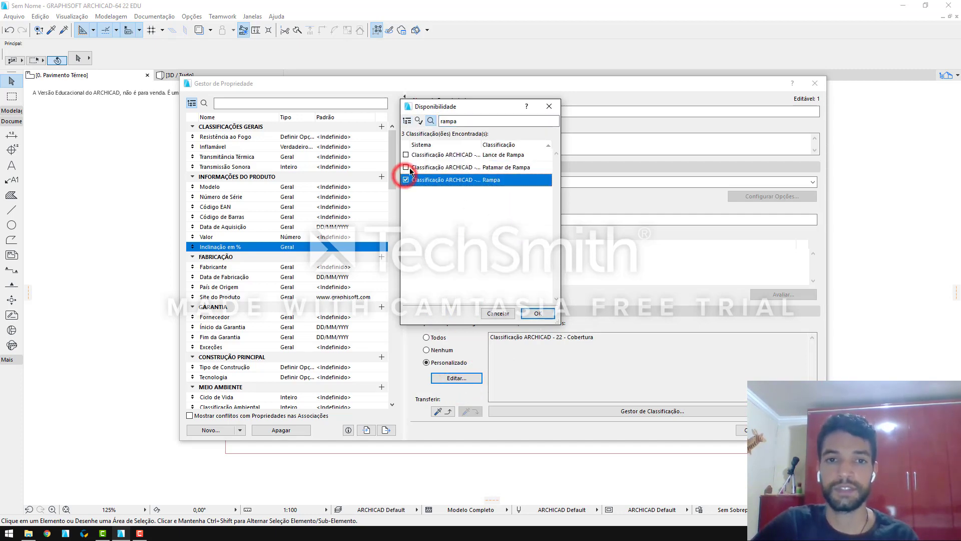
pyautogui.click(406, 167)
pyautogui.click(406, 155)
pyautogui.click(538, 313)
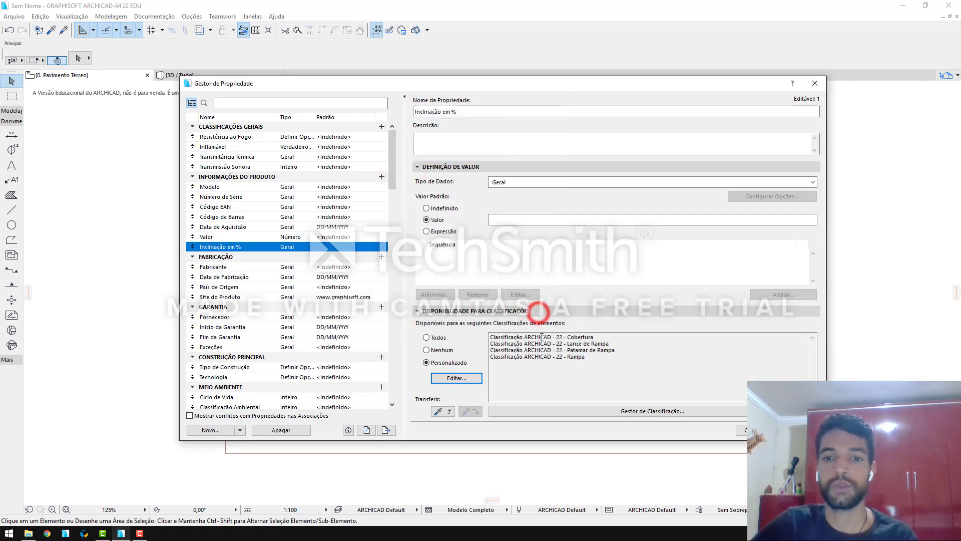
pyautogui.click(595, 370)
pyautogui.moveTo(610, 362); pyautogui.dragTo(493, 337)
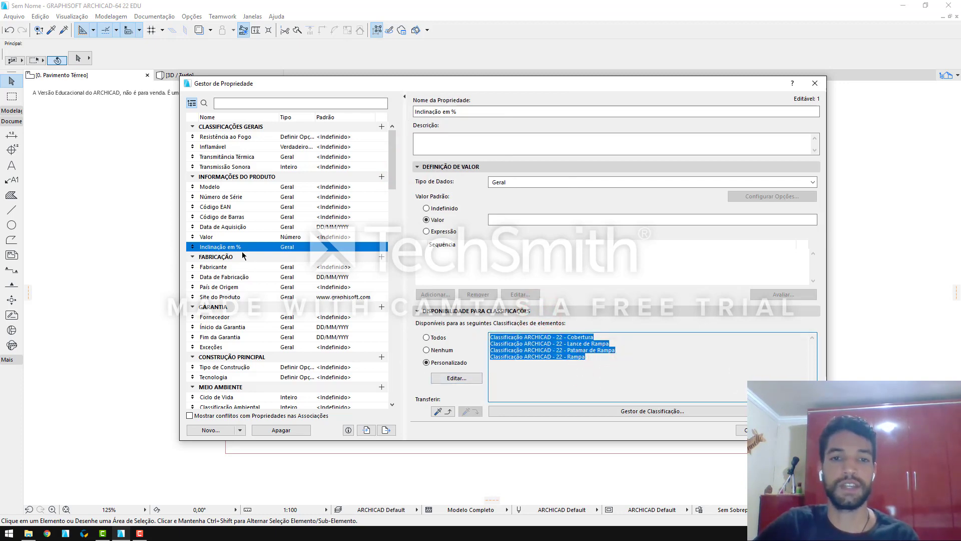
pyautogui.click(436, 262)
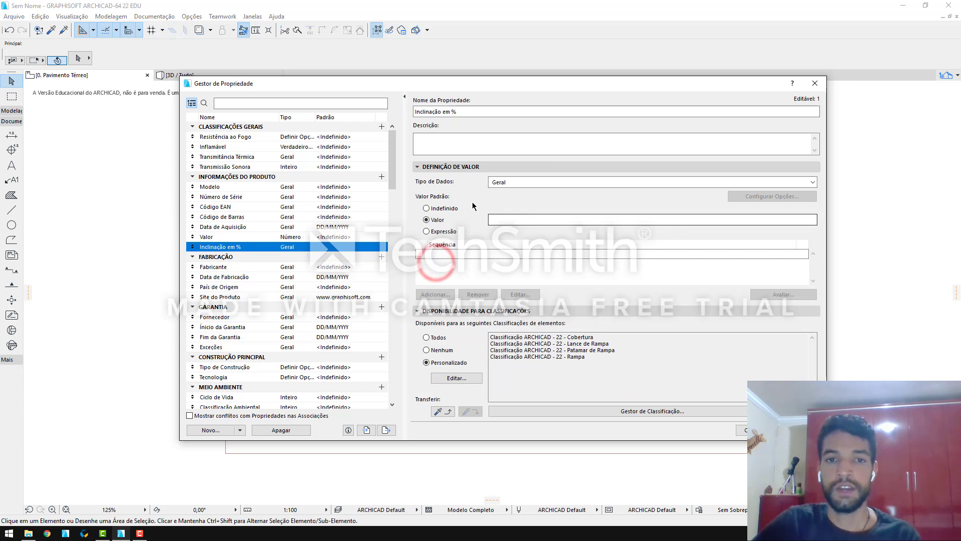
# Set the property's data type to Número and its default value to Expressão, bringing up the expression editor
pyautogui.click(532, 188)
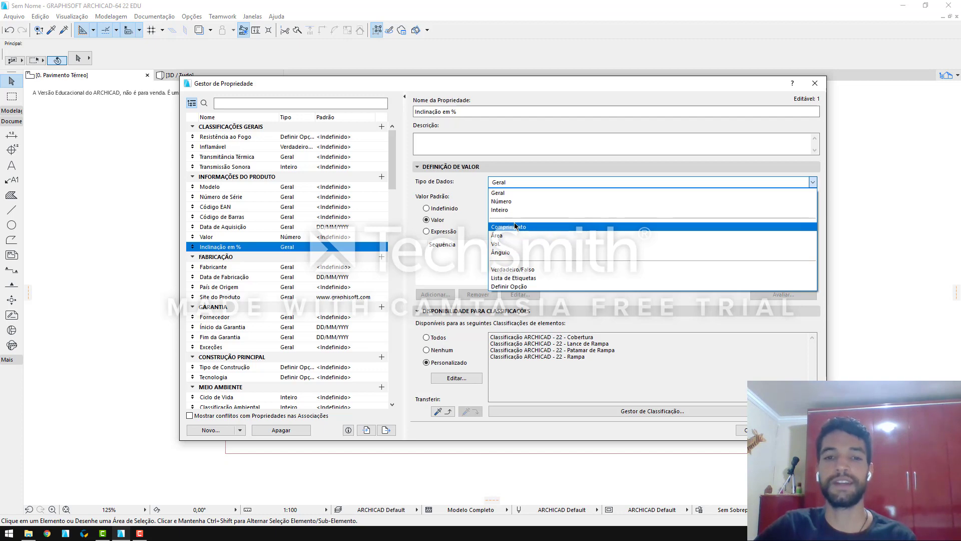
pyautogui.click(518, 202)
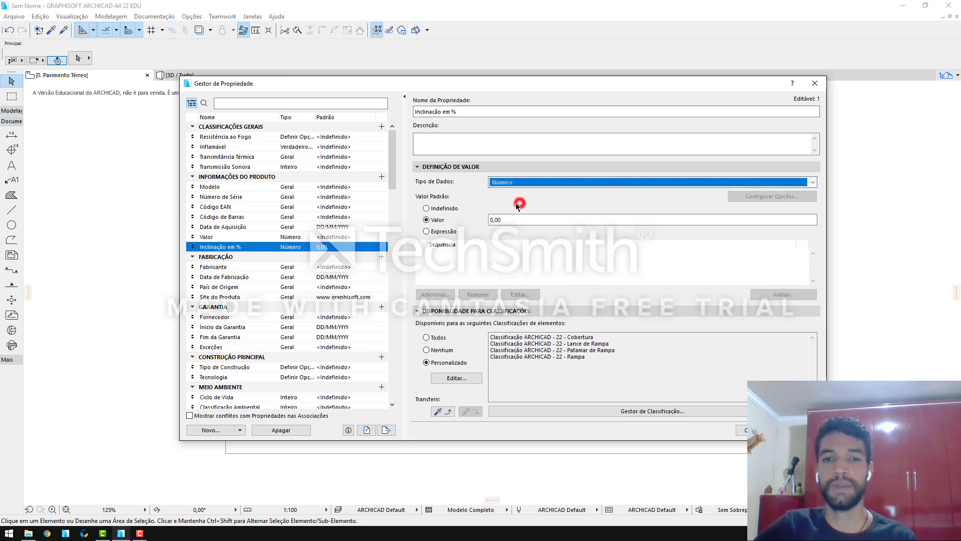
pyautogui.click(455, 233)
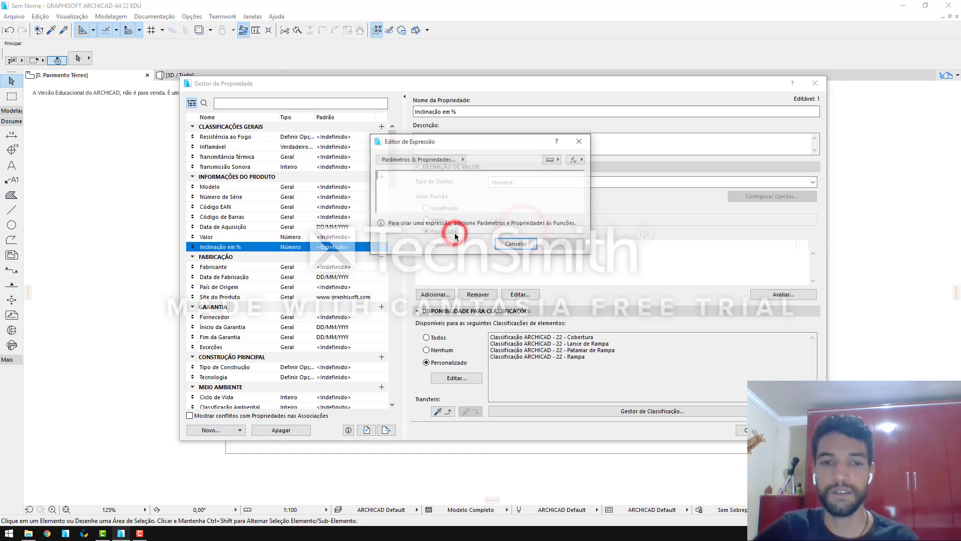
pyautogui.moveTo(482, 140); pyautogui.dragTo(590, 164)
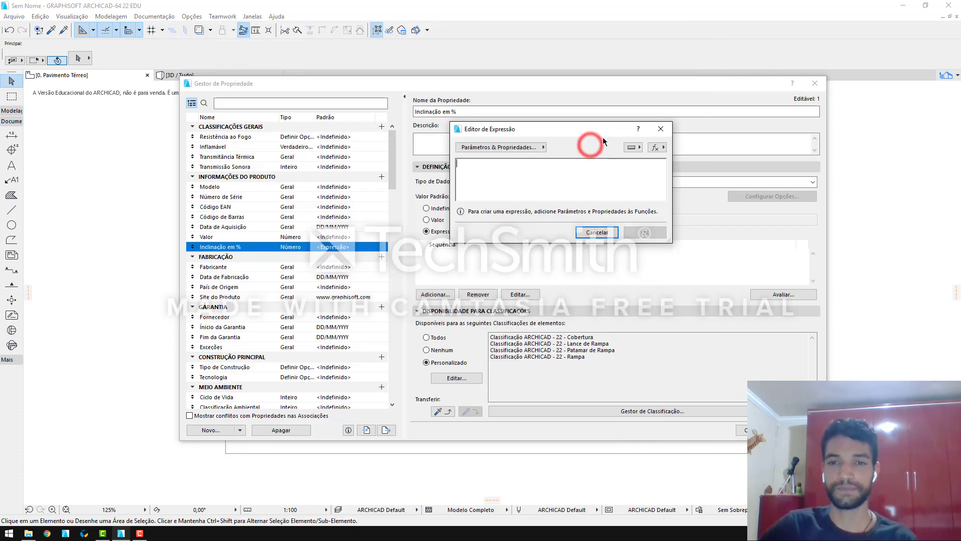
# Examine the constants, operators and logical functions available for building the property's expression
pyautogui.click(655, 148)
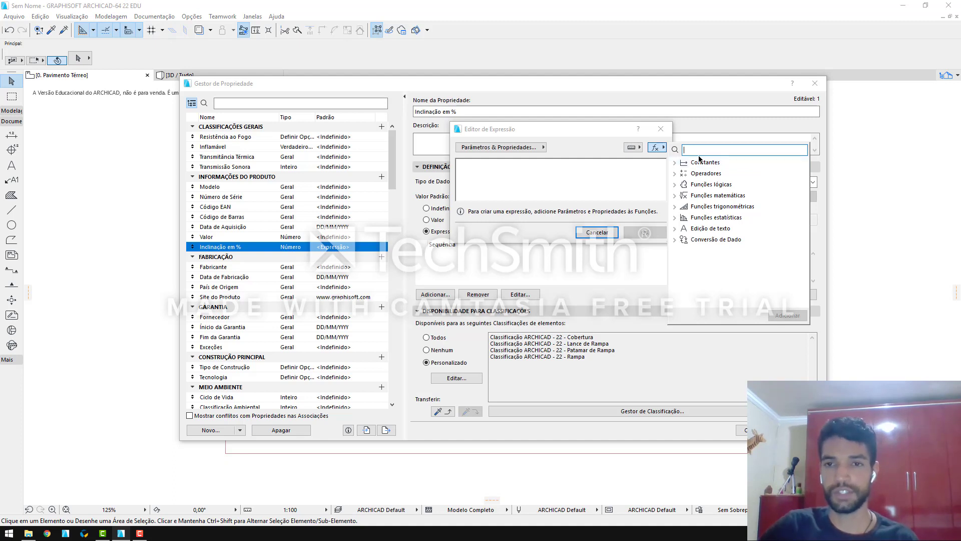
pyautogui.click(675, 164)
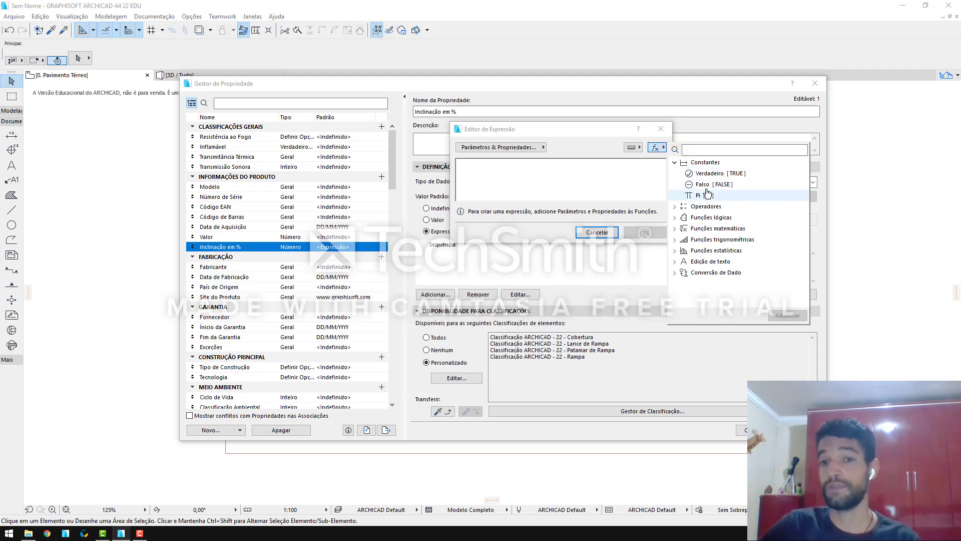
pyautogui.click(675, 164)
pyautogui.click(675, 174)
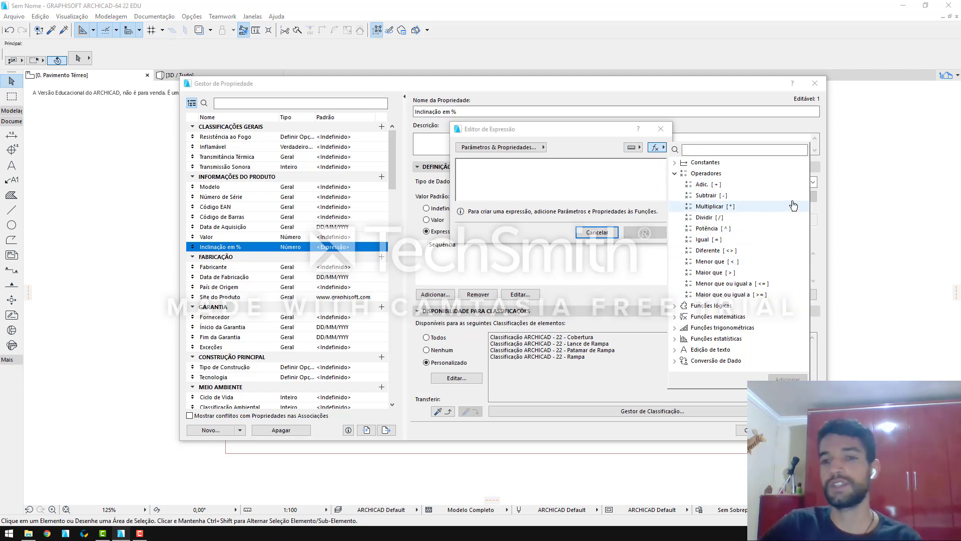
pyautogui.moveTo(791, 207)
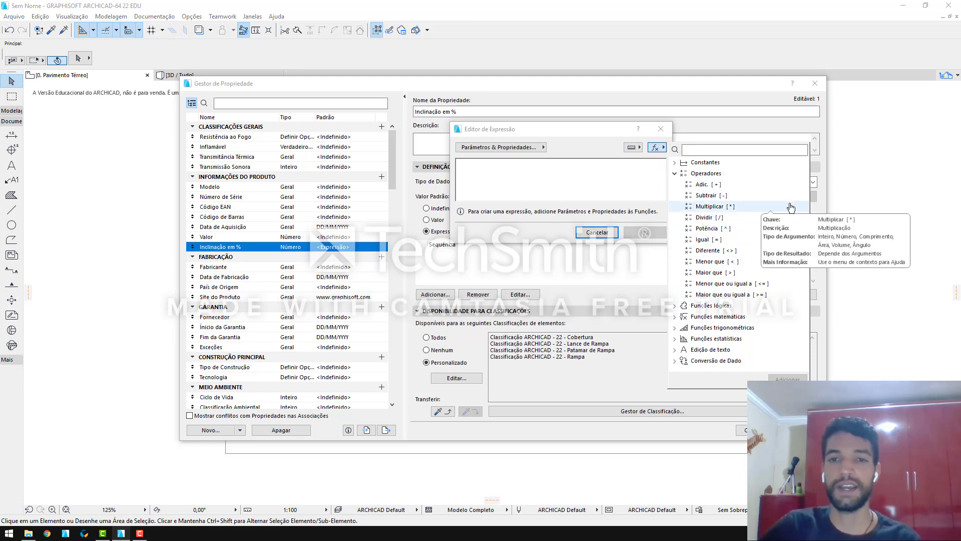
pyautogui.click(674, 173)
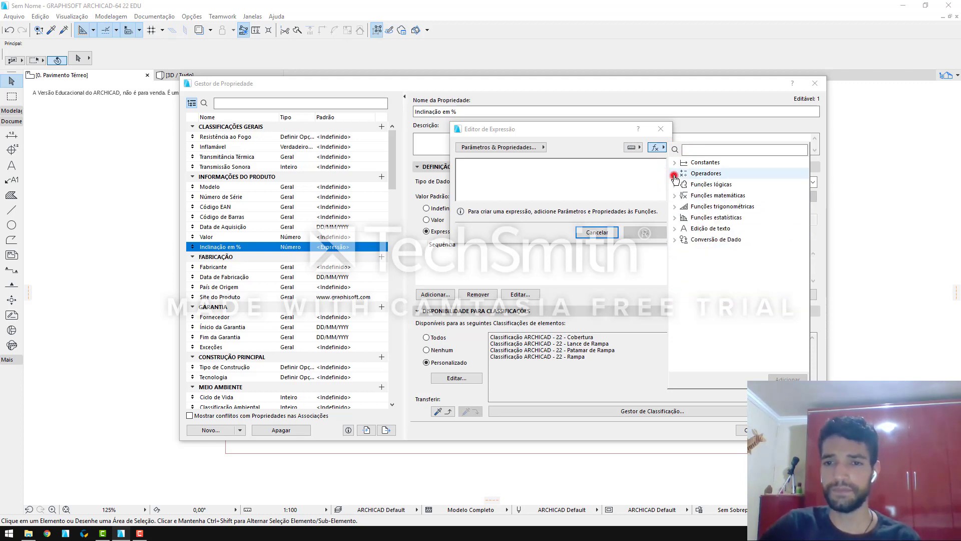
pyautogui.click(675, 185)
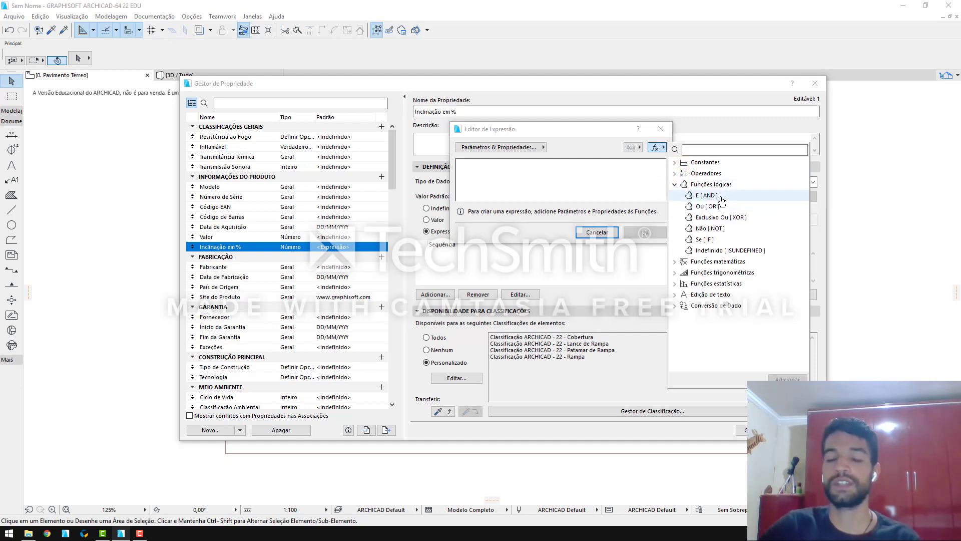
pyautogui.moveTo(706, 197)
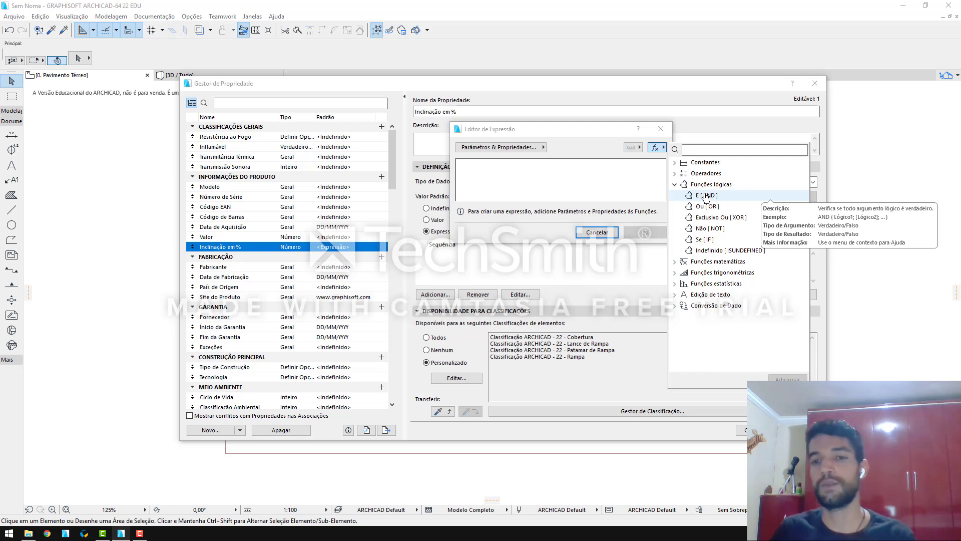
pyautogui.click(674, 184)
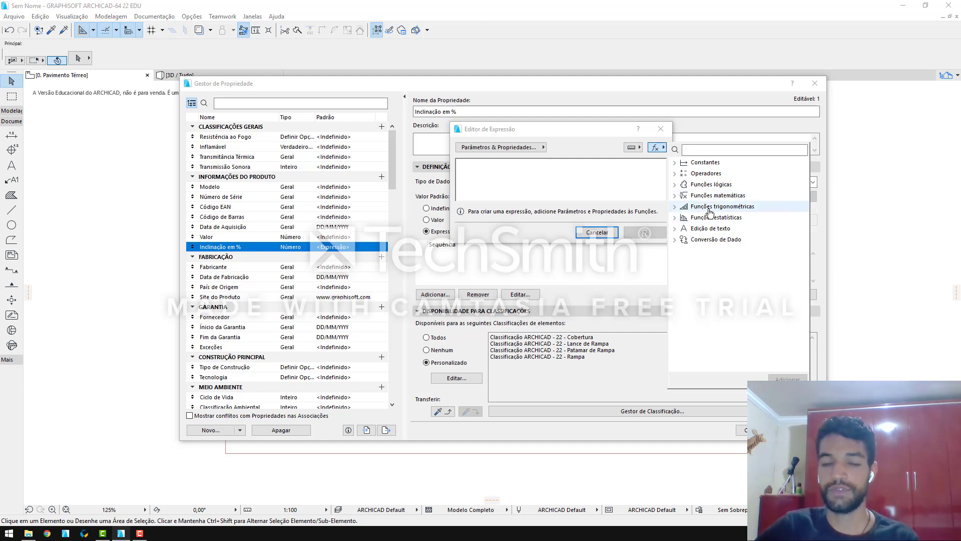
# Add the Tangente [ TAN ] trigonometric function to the property's expression
pyautogui.click(675, 207)
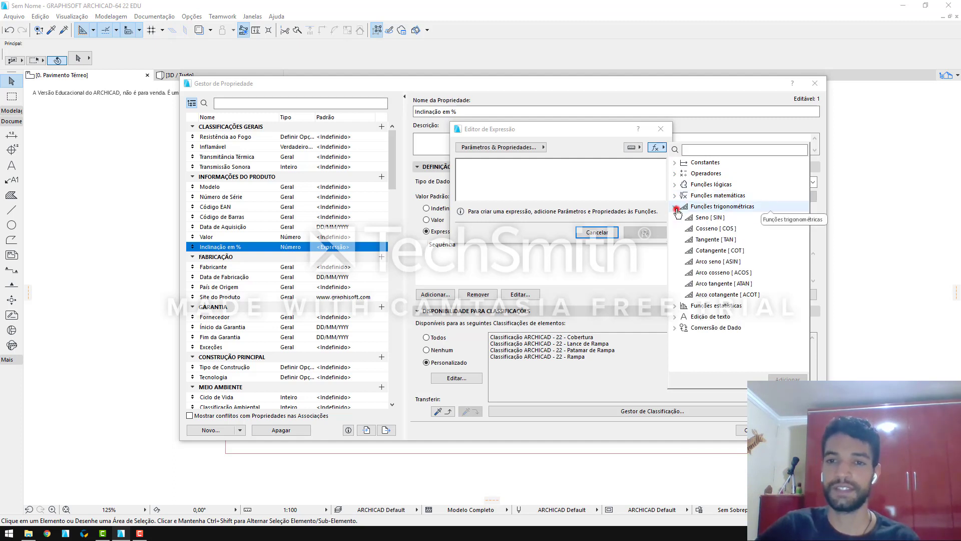
pyautogui.doubleClick(760, 242)
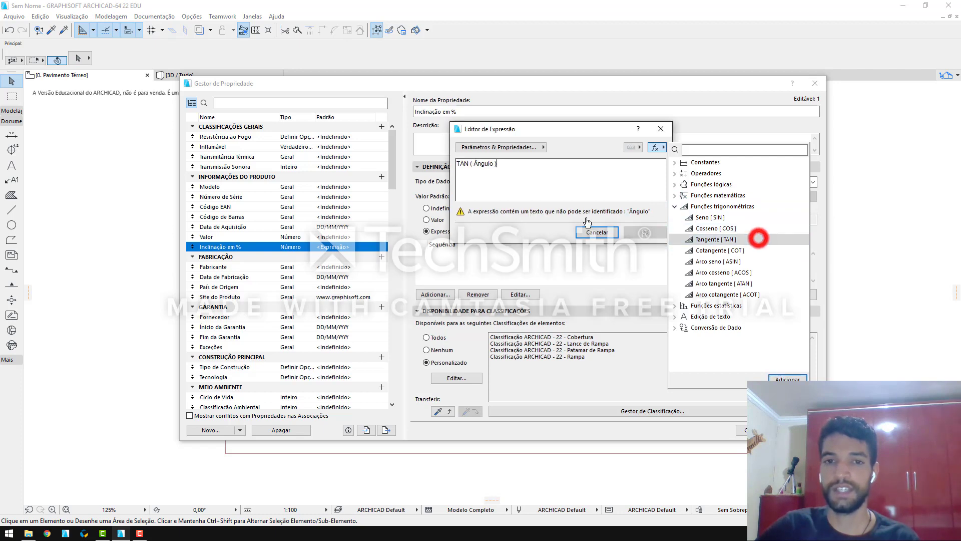
pyautogui.click(550, 194)
pyautogui.click(562, 169)
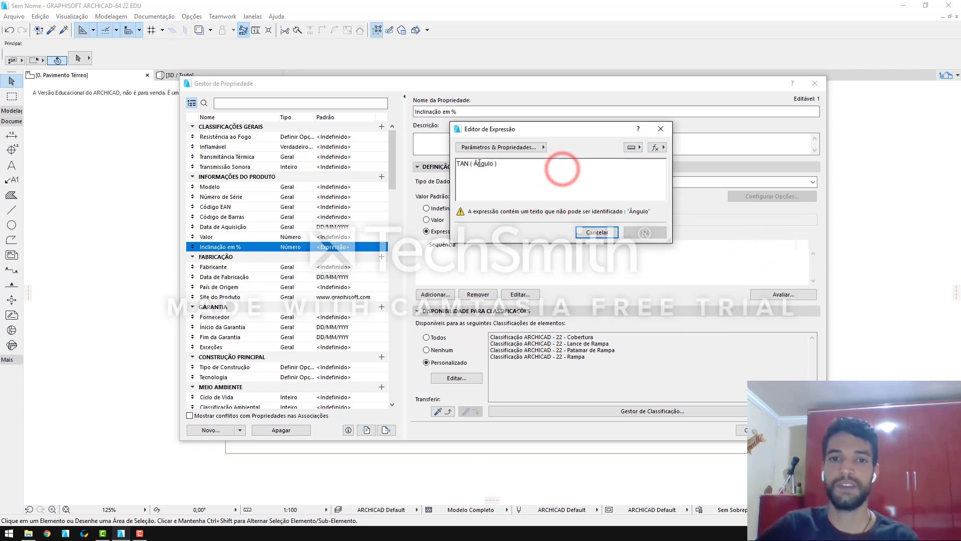
# Replace the Ângulo placeholder in the TAN function with the Cobertura group's Inclinação parameter and accept the expression and property
pyautogui.doubleClick(482, 164)
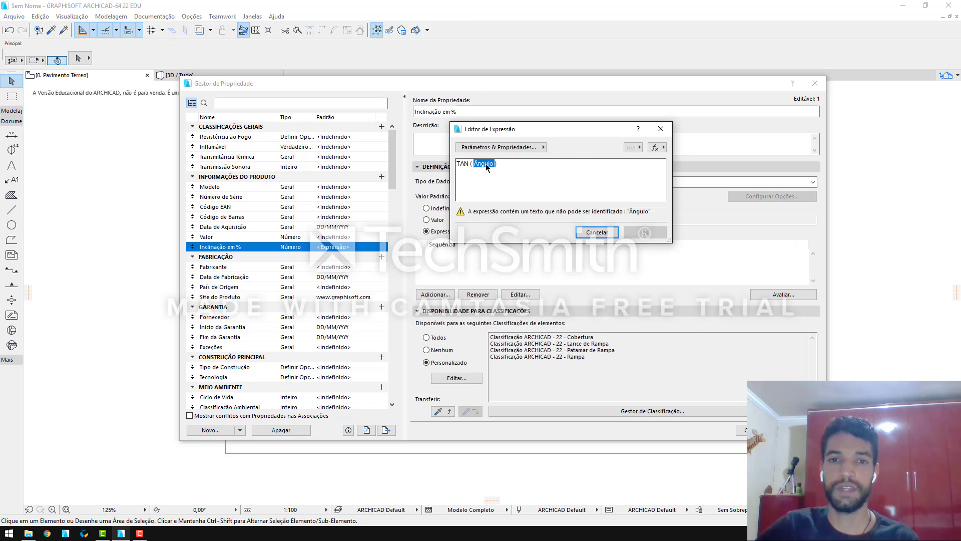
pyautogui.click(493, 149)
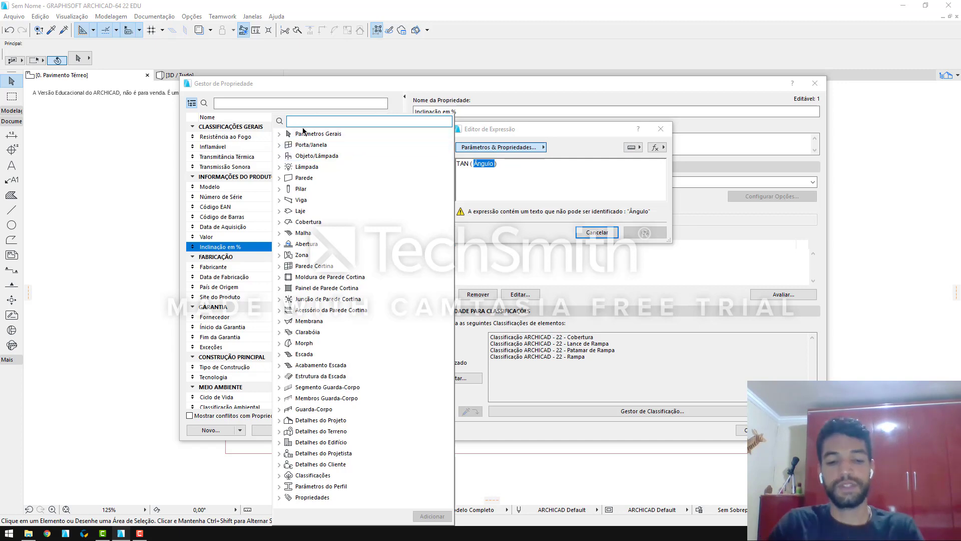
pyautogui.write('incli')
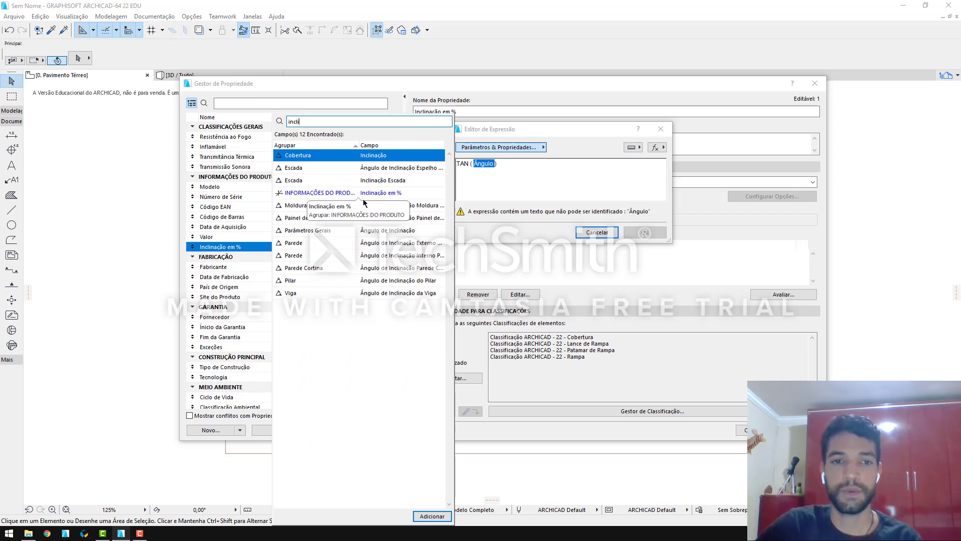
pyautogui.doubleClick(369, 155)
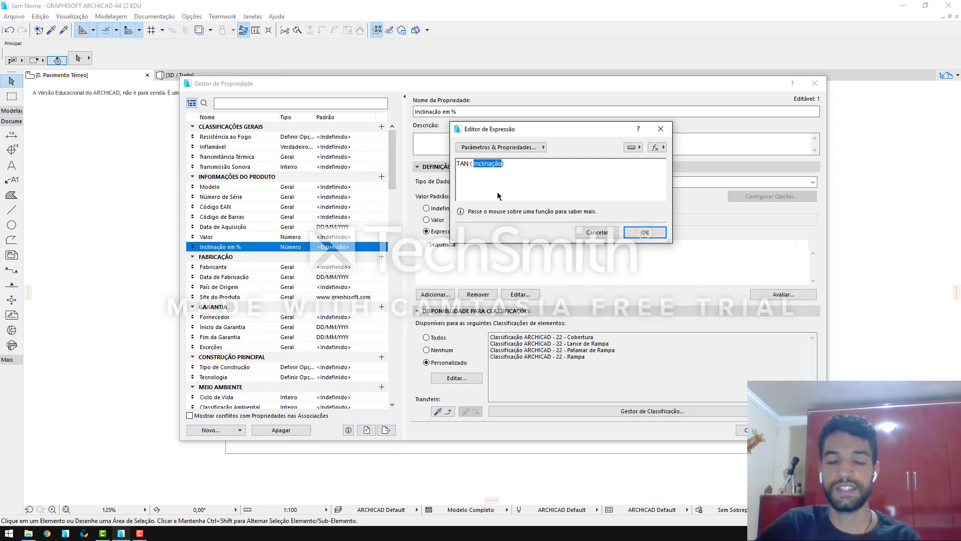
pyautogui.click(502, 166)
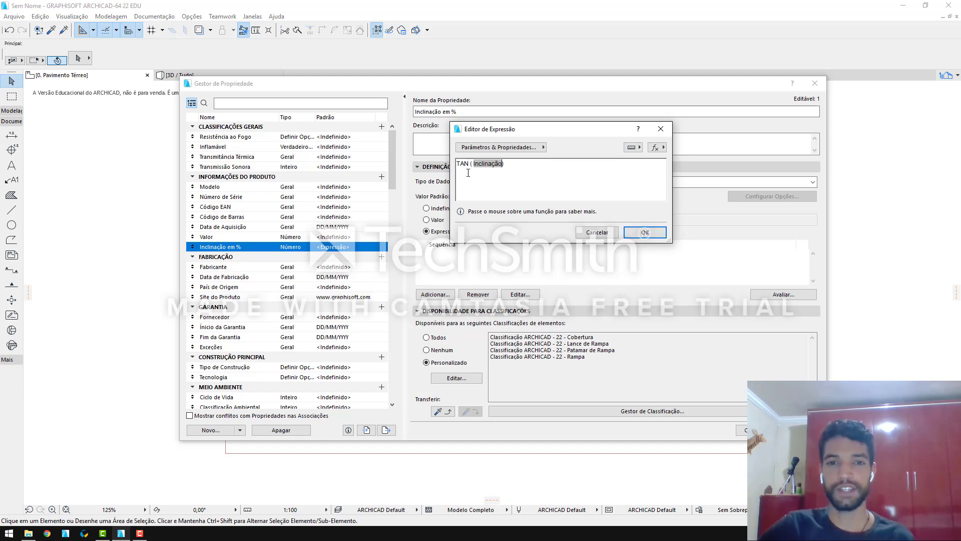
pyautogui.click(638, 233)
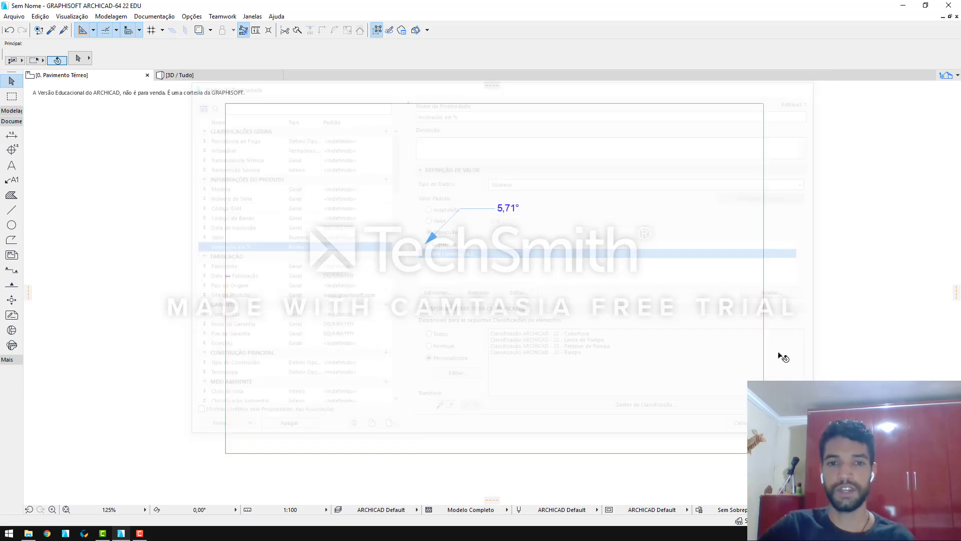
# Select the roof in the floor plan and evaluate the Inclinação em % expression for it in the Gestor de Propriedade
pyautogui.click(630, 317)
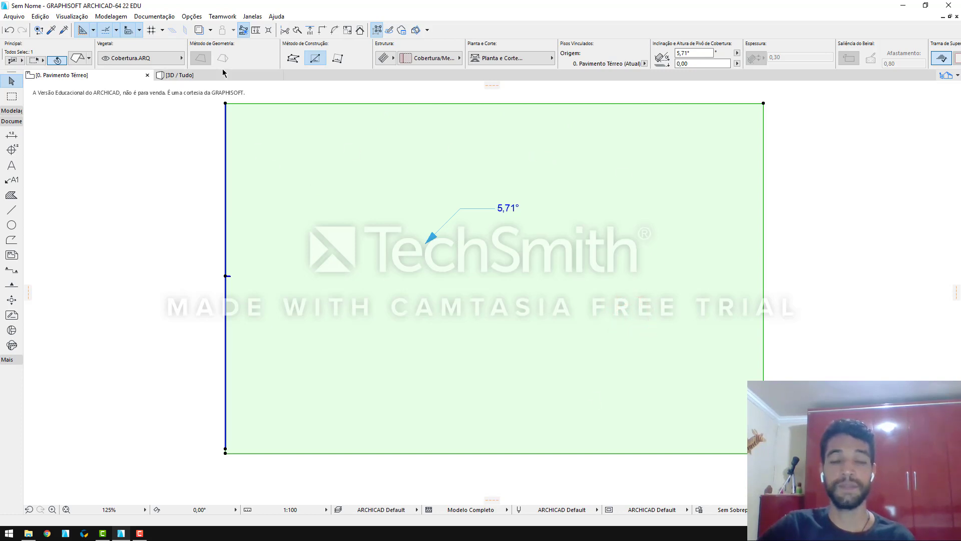
pyautogui.click(192, 16)
pyautogui.moveTo(192, 16)
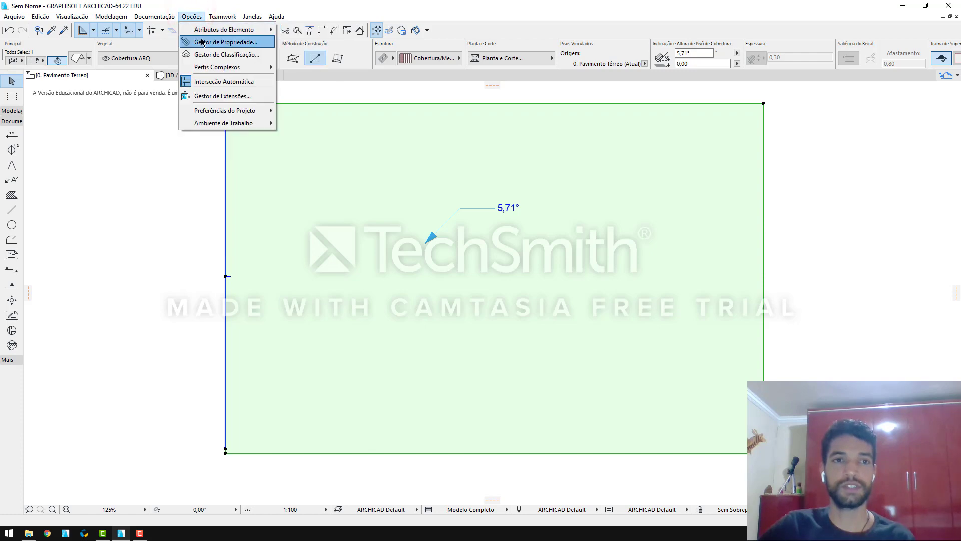
pyautogui.click(204, 41)
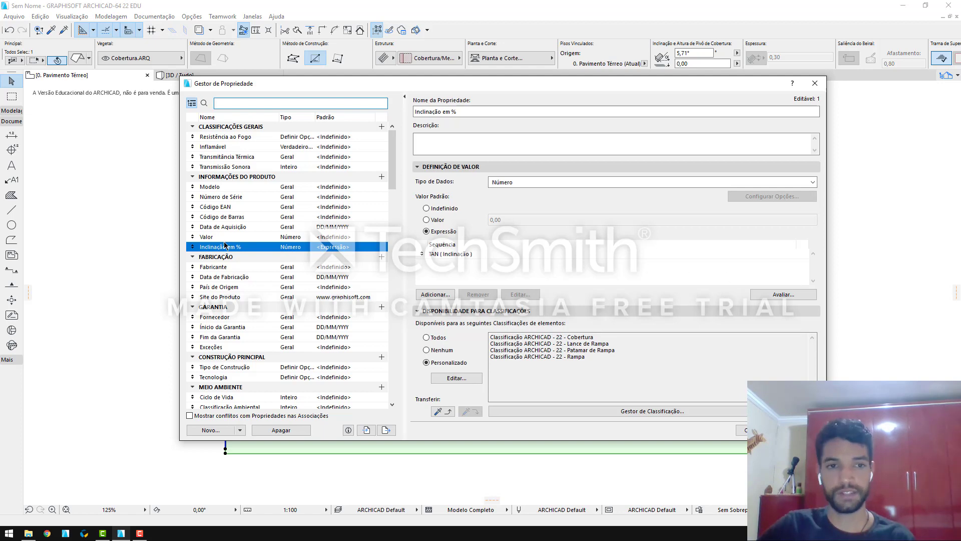
pyautogui.click(777, 296)
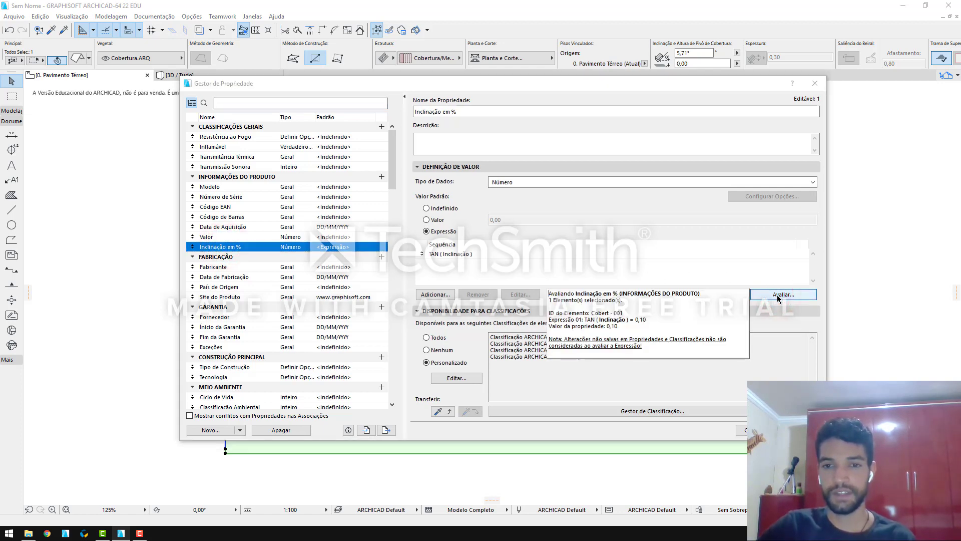
pyautogui.doubleClick(646, 319)
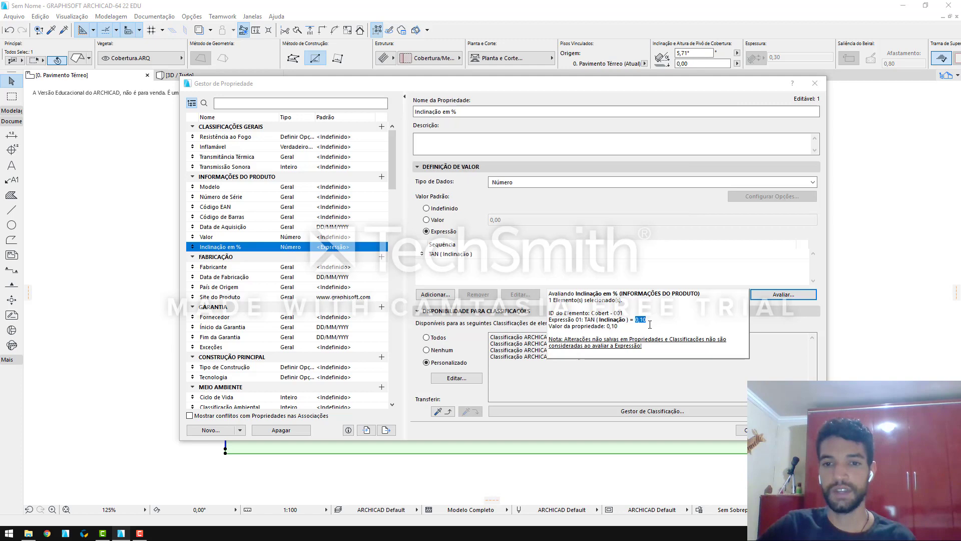
pyautogui.moveTo(651, 320); pyautogui.dragTo(639, 319)
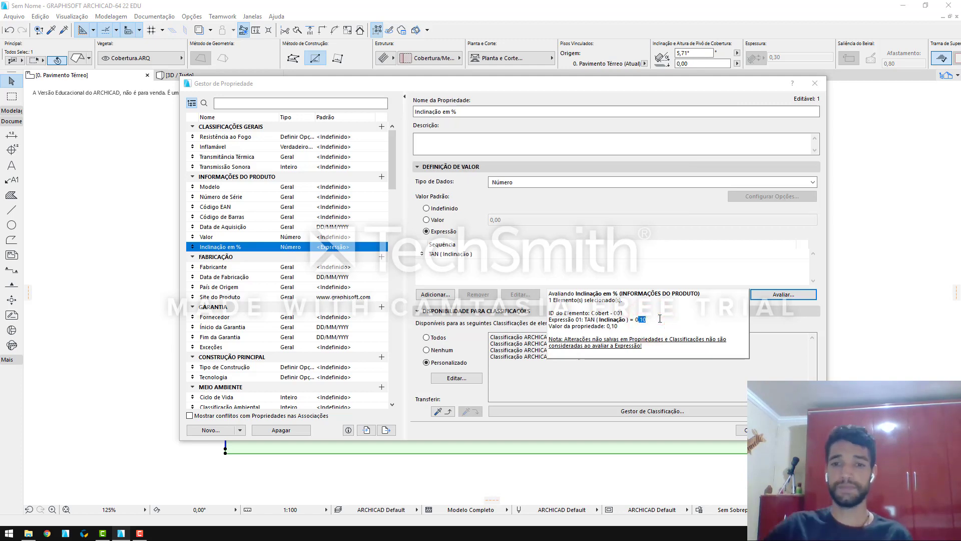
pyautogui.click(660, 319)
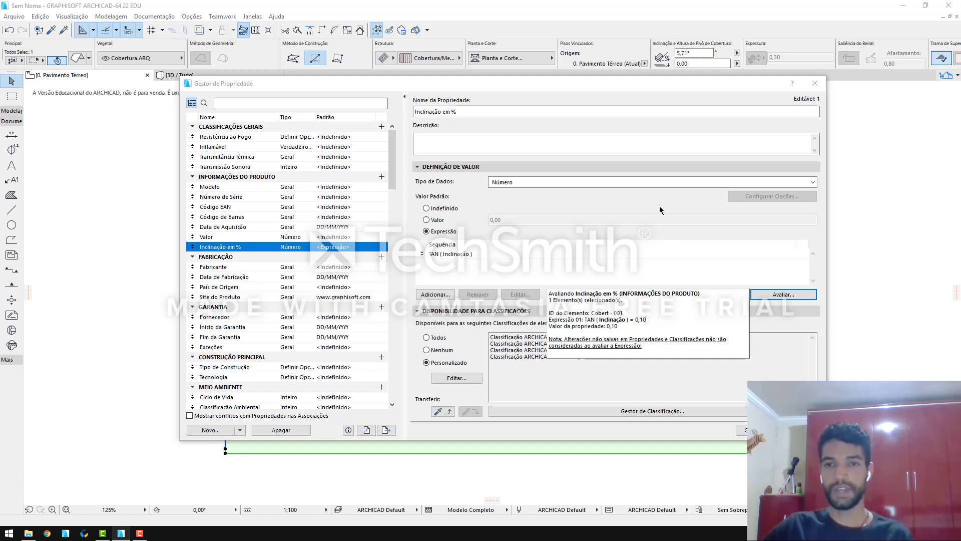
pyautogui.doubleClick(641, 320)
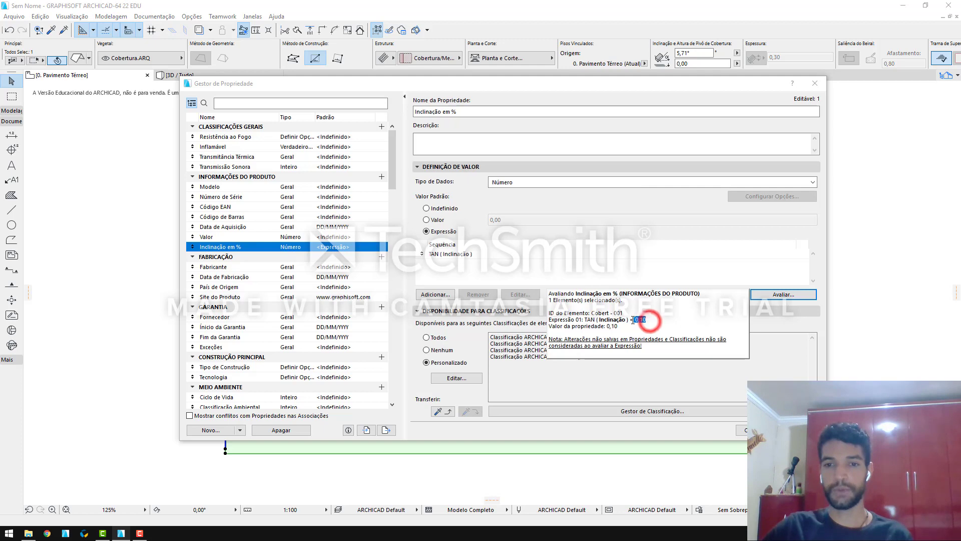
# Change the property's expression to TAN ( Inclinação * 100 )
pyautogui.click(470, 253)
pyautogui.click(469, 253)
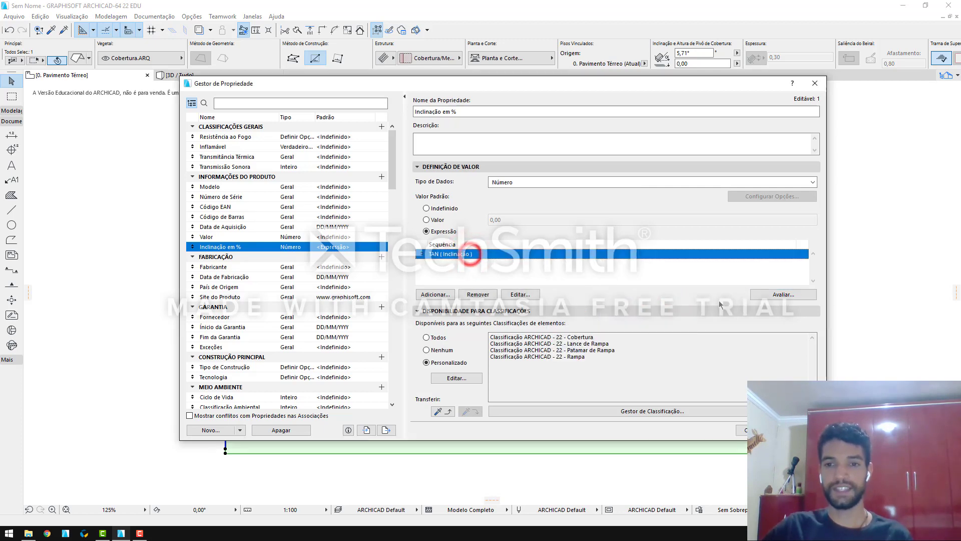
pyautogui.click(522, 296)
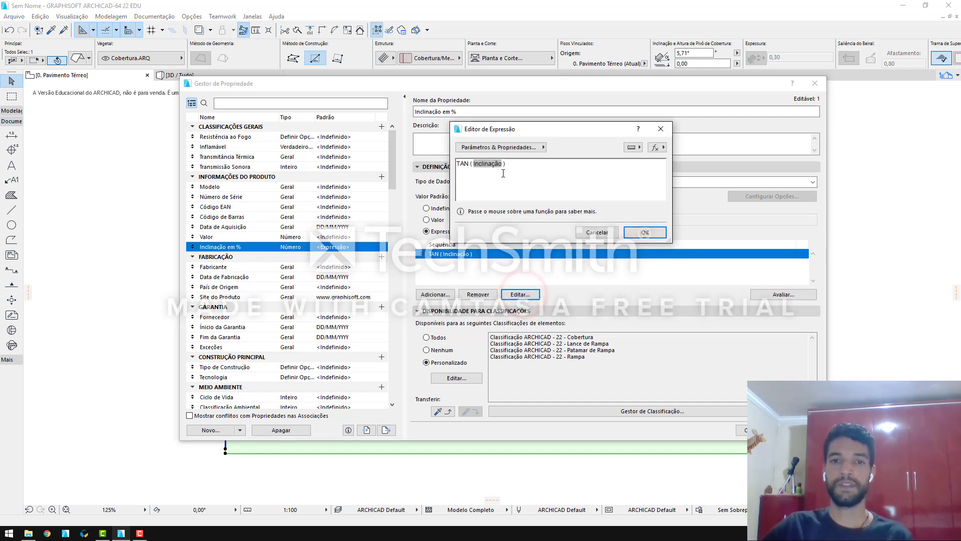
pyautogui.click(502, 164)
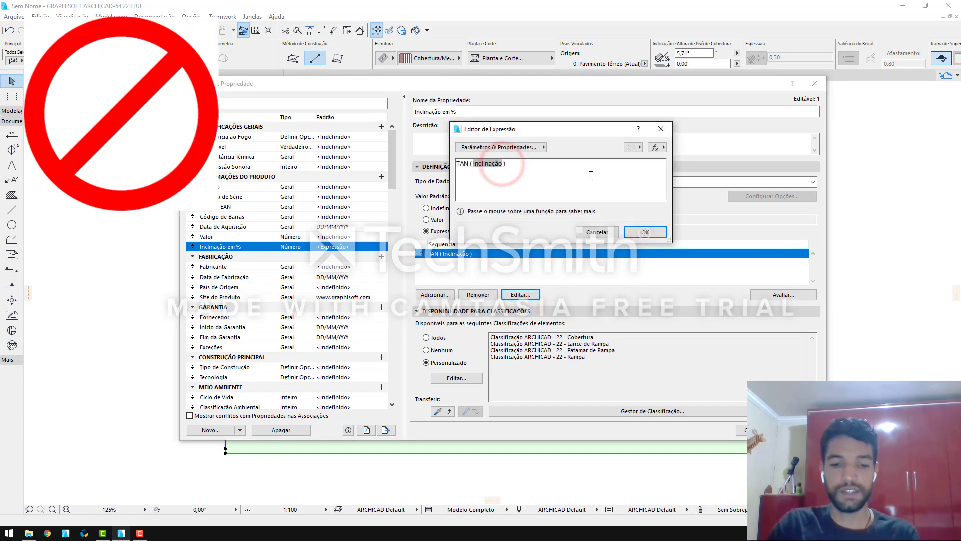
pyautogui.write('°')
pyautogui.write('100')
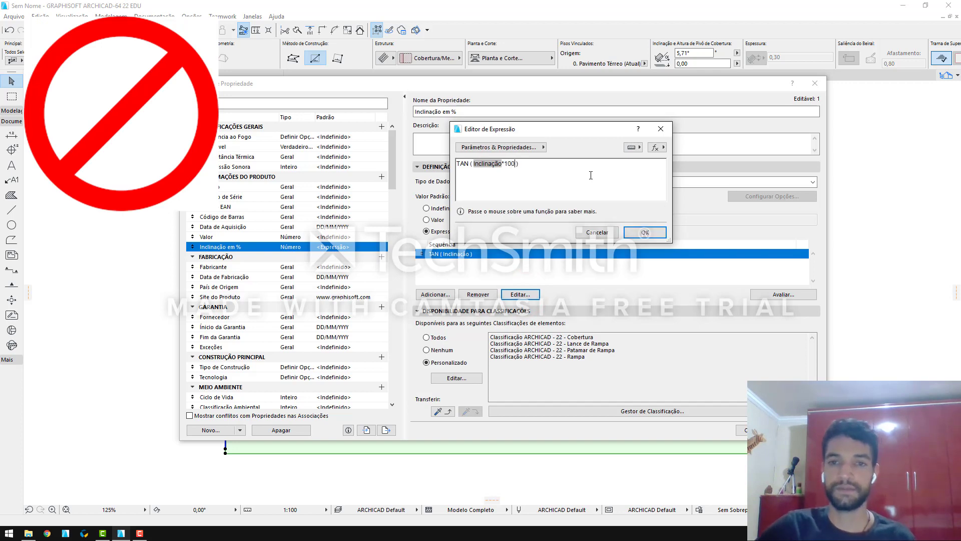
pyautogui.click(645, 232)
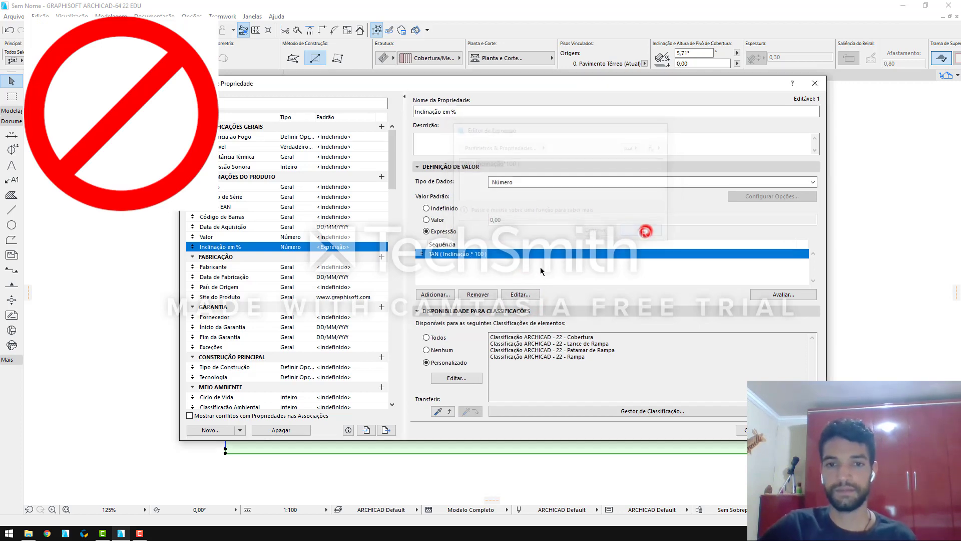
# Evaluate the edited expression, with the multiplication inside the TAN argument, for the selected roof
pyautogui.click(776, 295)
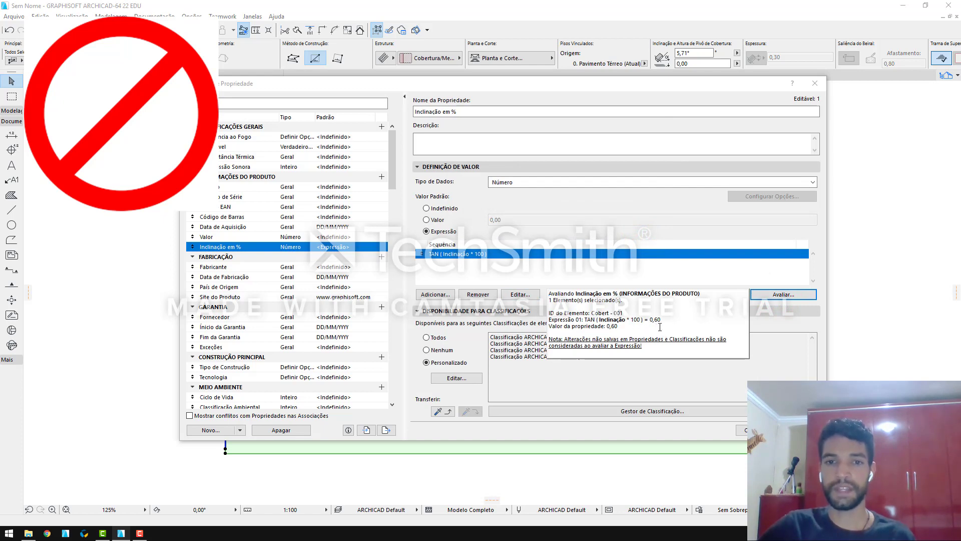
pyautogui.moveTo(661, 320); pyautogui.dragTo(617, 319)
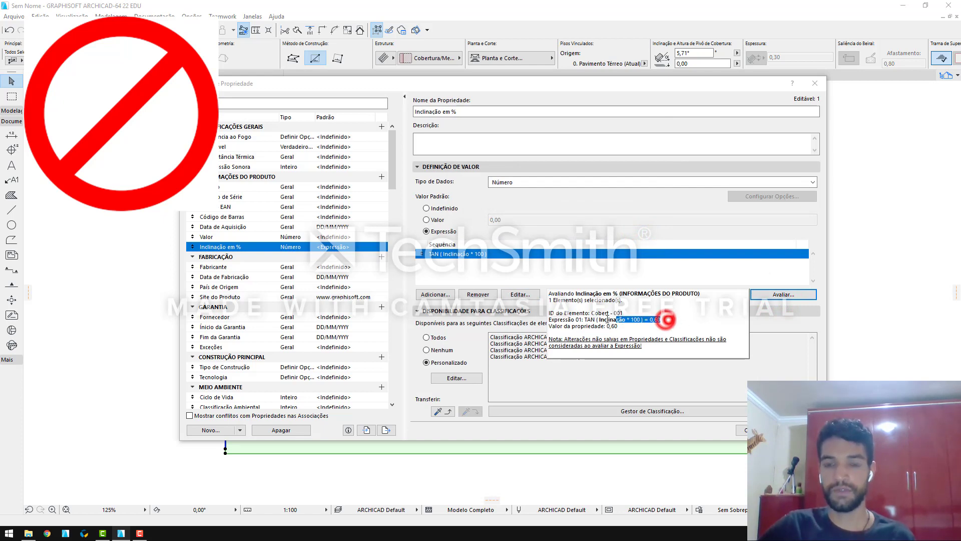
pyautogui.click(555, 274)
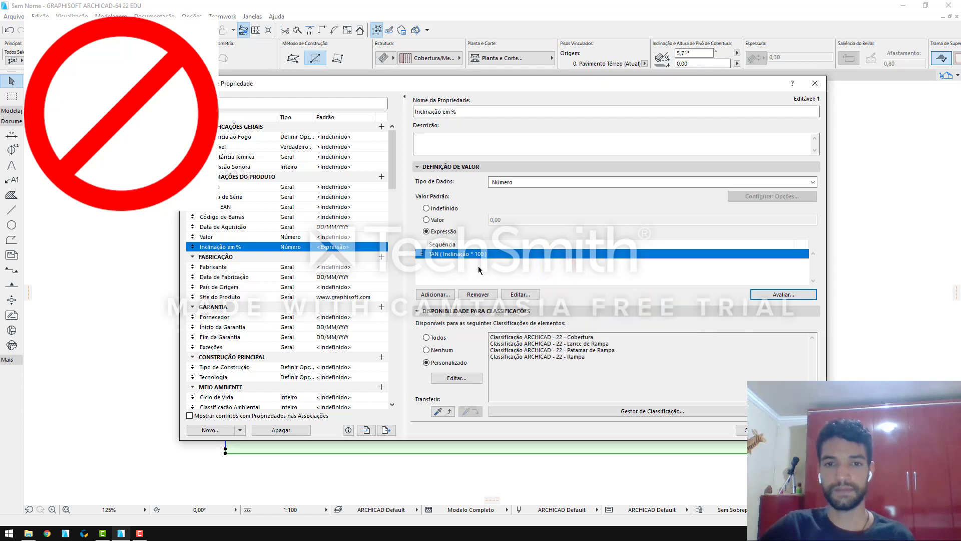
# Reopen the expression for editing and remove the multiplication by 100 from inside the TAN argument
pyautogui.click(520, 295)
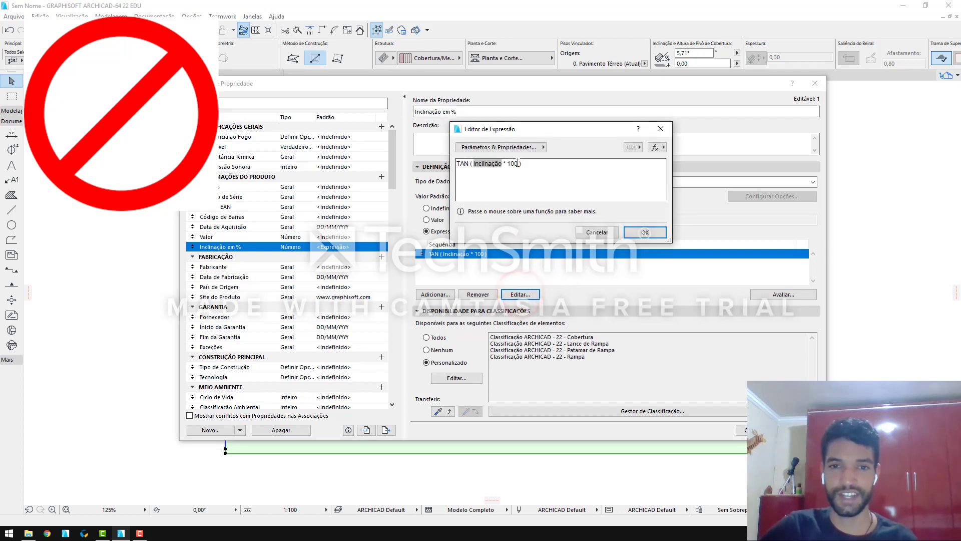
pyautogui.moveTo(519, 163); pyautogui.dragTo(511, 164)
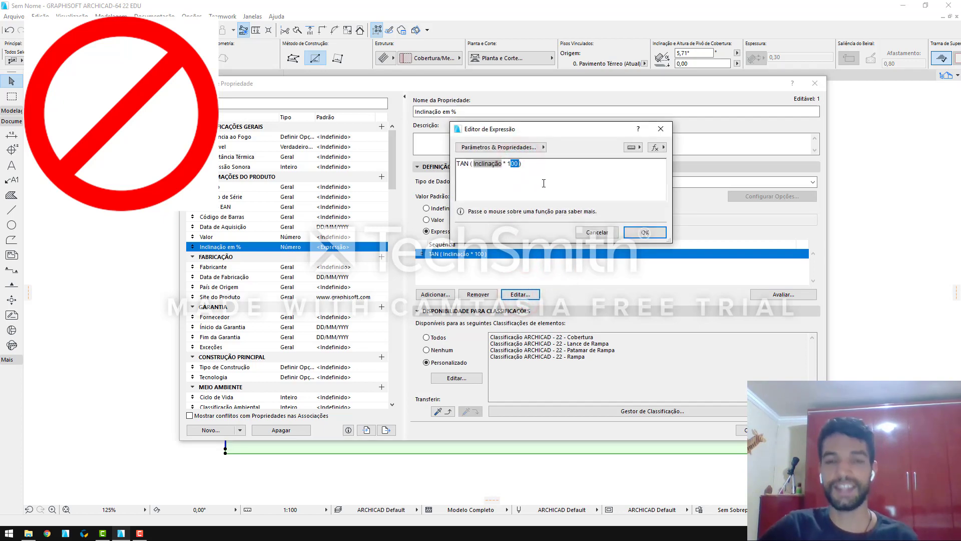
pyautogui.click(560, 128)
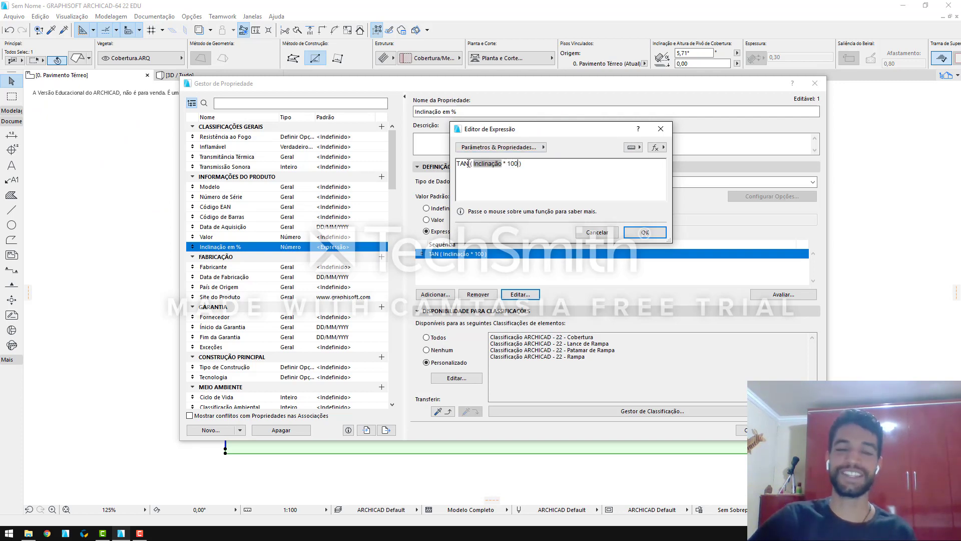
pyautogui.moveTo(519, 165); pyautogui.dragTo(503, 165)
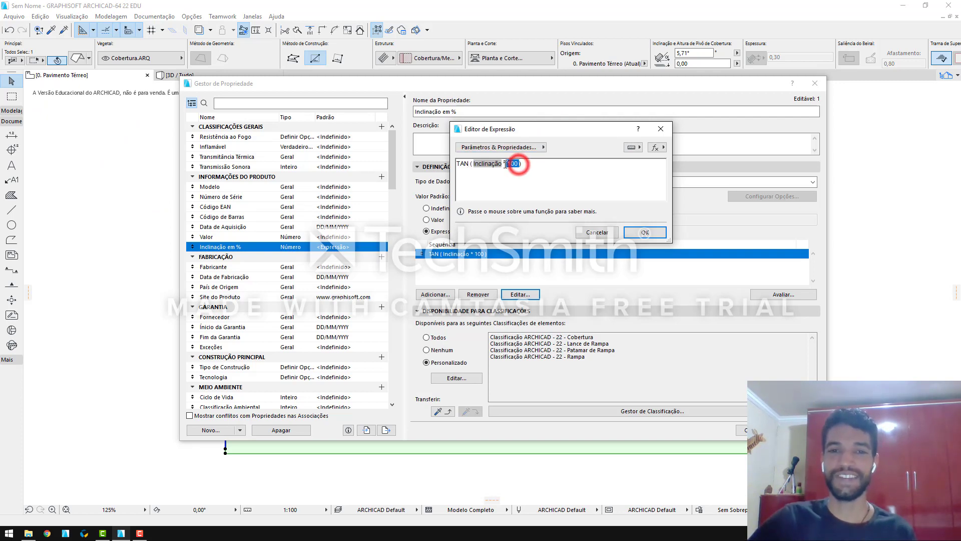
pyautogui.press('BackSpace')
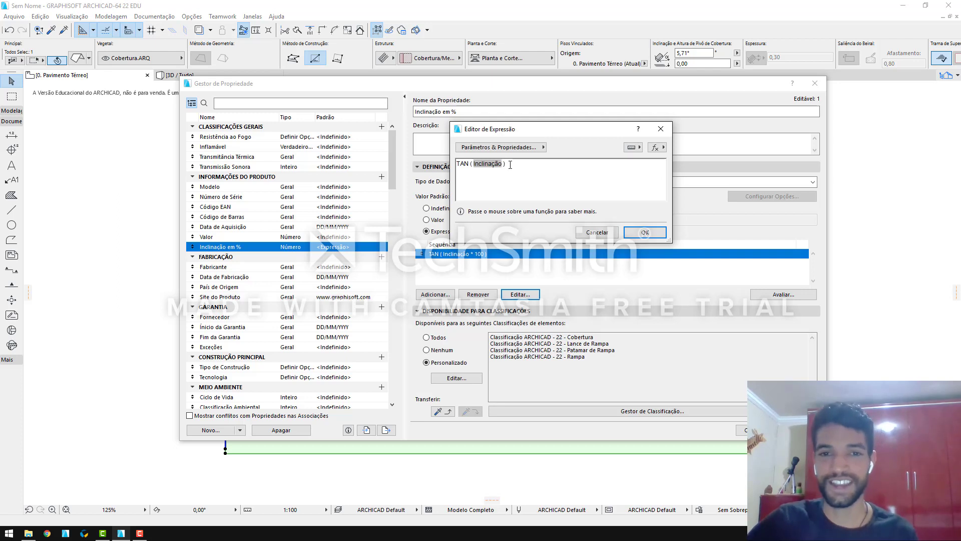
# Enclose the TAN function in parentheses and multiply it by 100, making the expression ( TAN ( Inclinação ) ) * 100
pyautogui.click(510, 164)
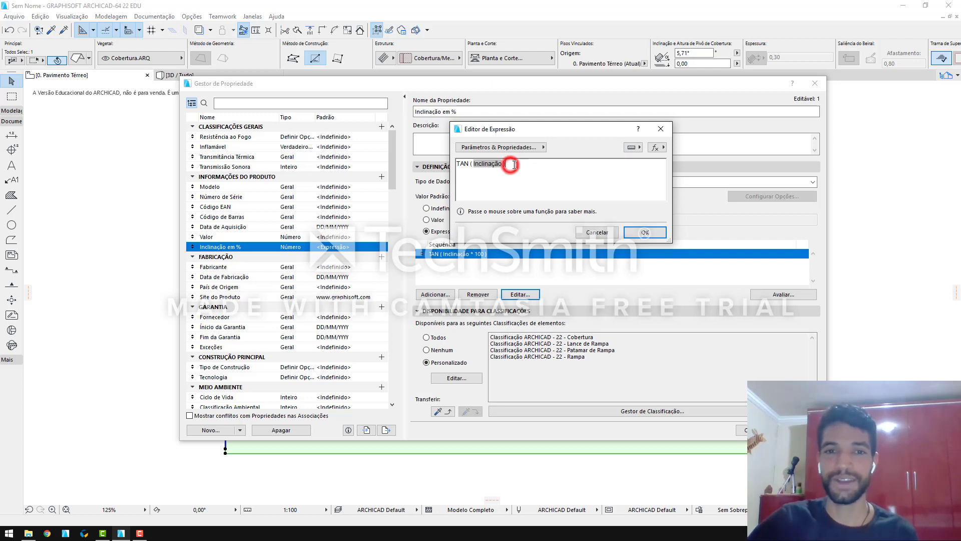
pyautogui.click(457, 162)
pyautogui.write('(')
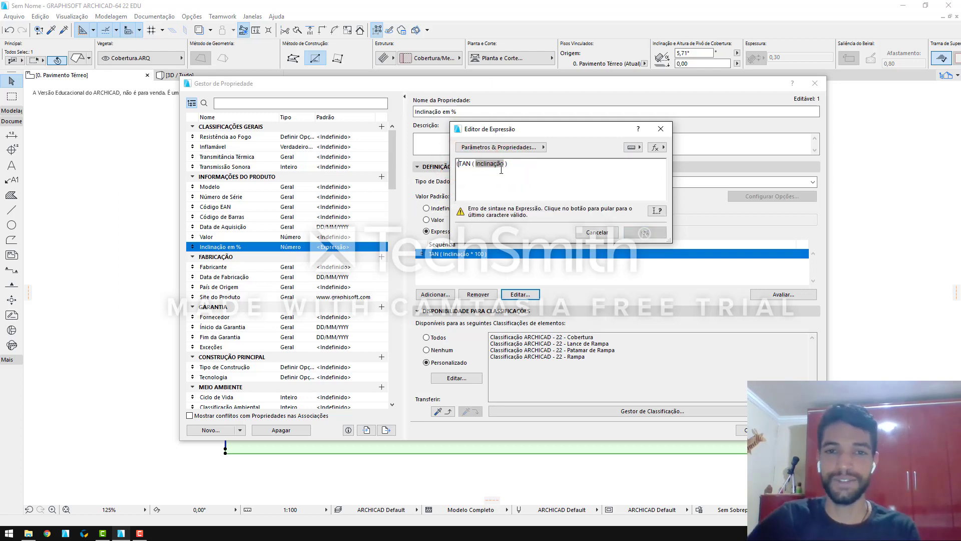
pyautogui.write(')')
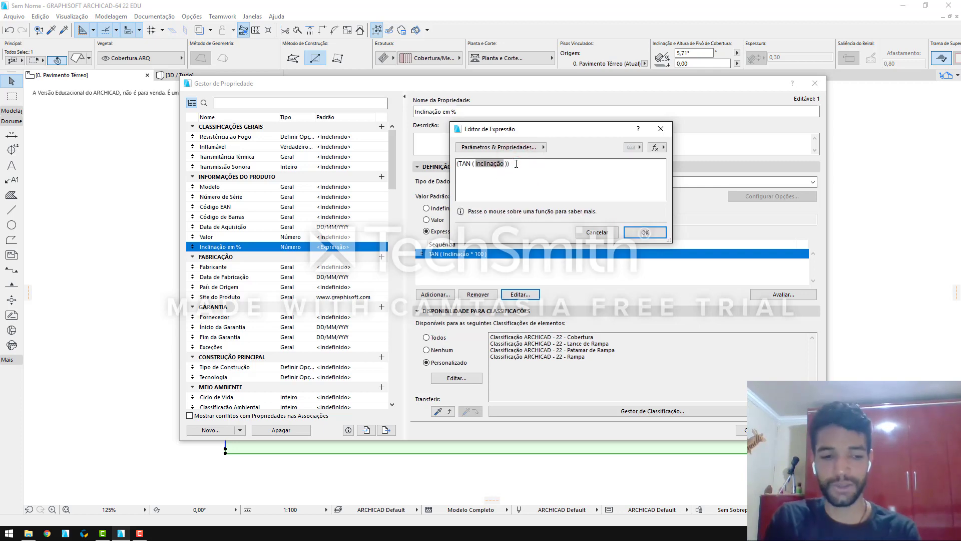
pyautogui.write('*100')
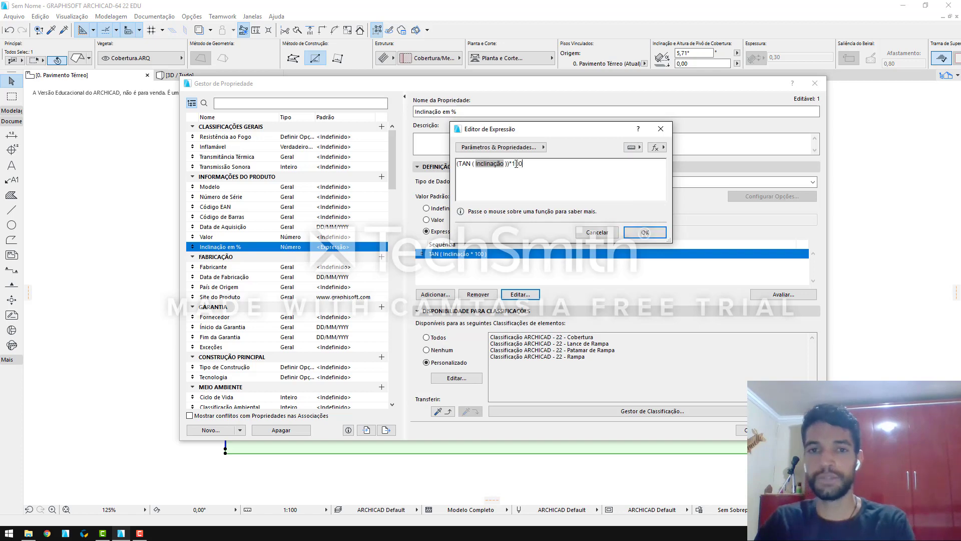
pyautogui.click(459, 164)
pyautogui.click(508, 165)
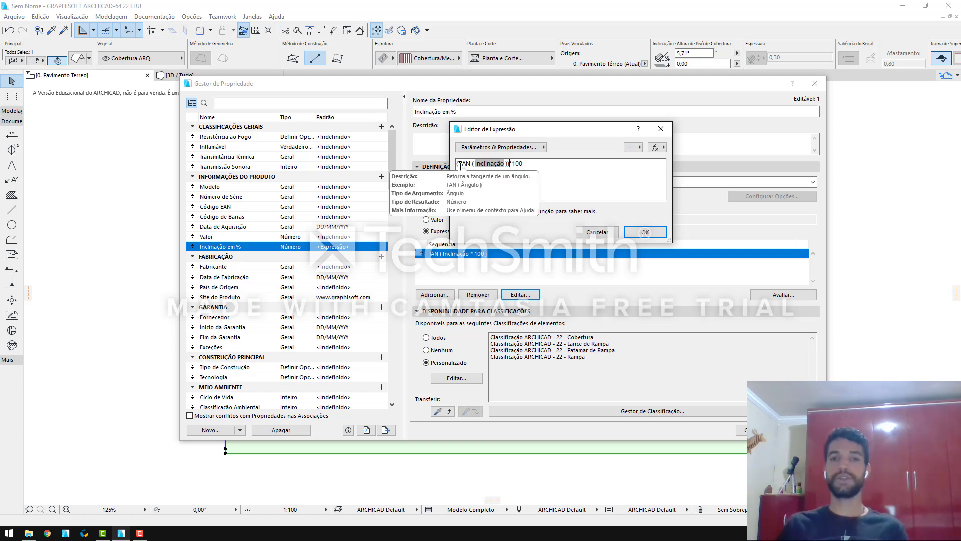
pyautogui.click(647, 232)
# Evaluate the Inclinação em % expression with the outside multiplication for the selected roof, and accept the property changes
pyautogui.click(781, 293)
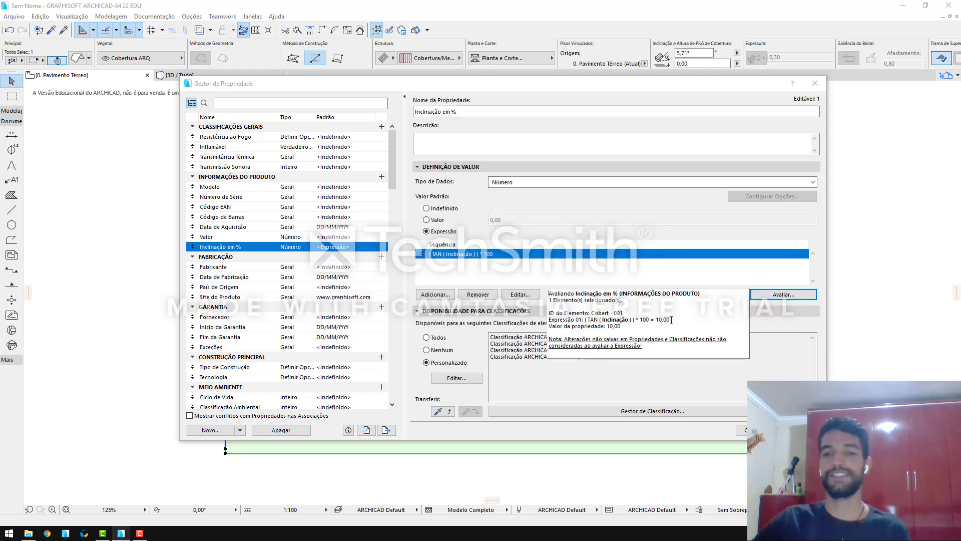
pyautogui.moveTo(671, 319); pyautogui.dragTo(657, 320)
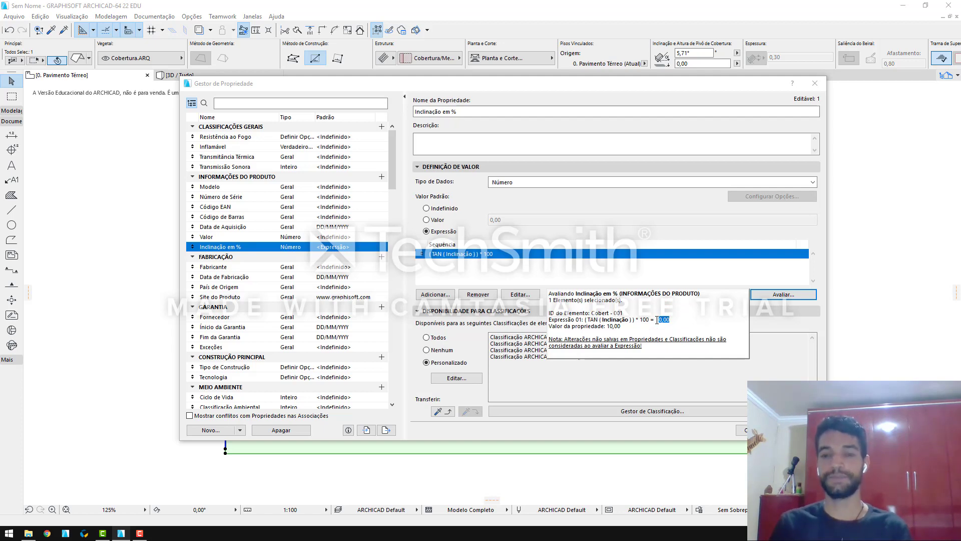
pyautogui.click(621, 278)
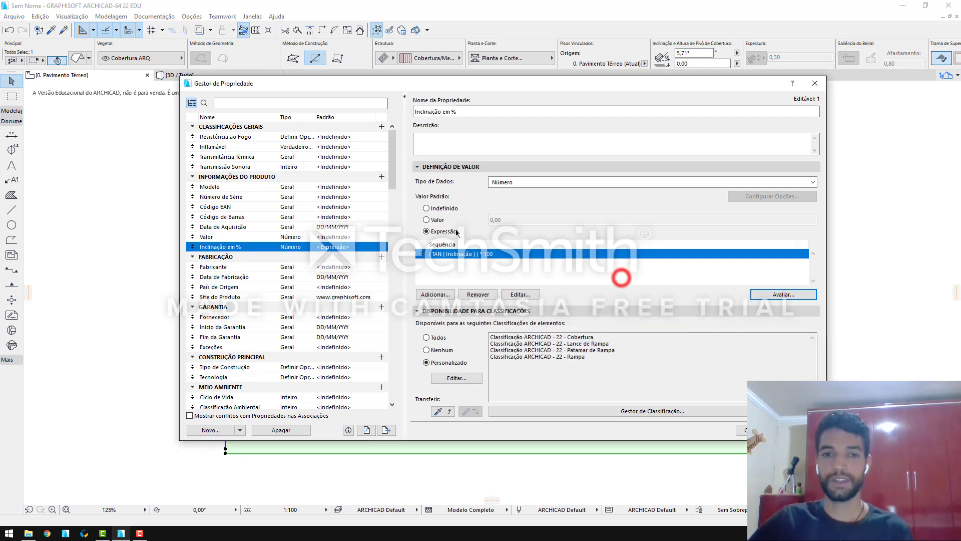
pyautogui.click(797, 430)
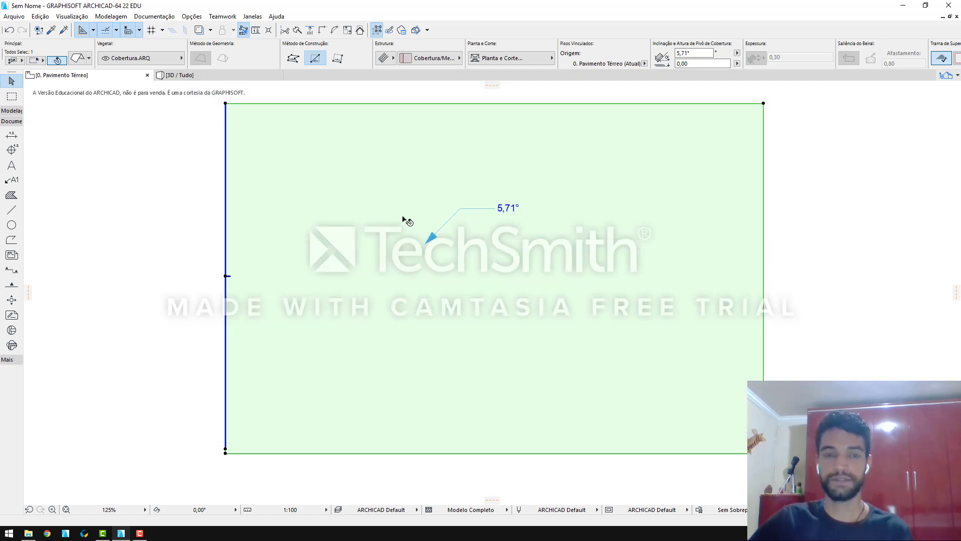
# Replace the roof label's slope-angle auto text with the Inclinação em % property from INFORMAÇÕES DO PRODUTO
pyautogui.click(159, 195)
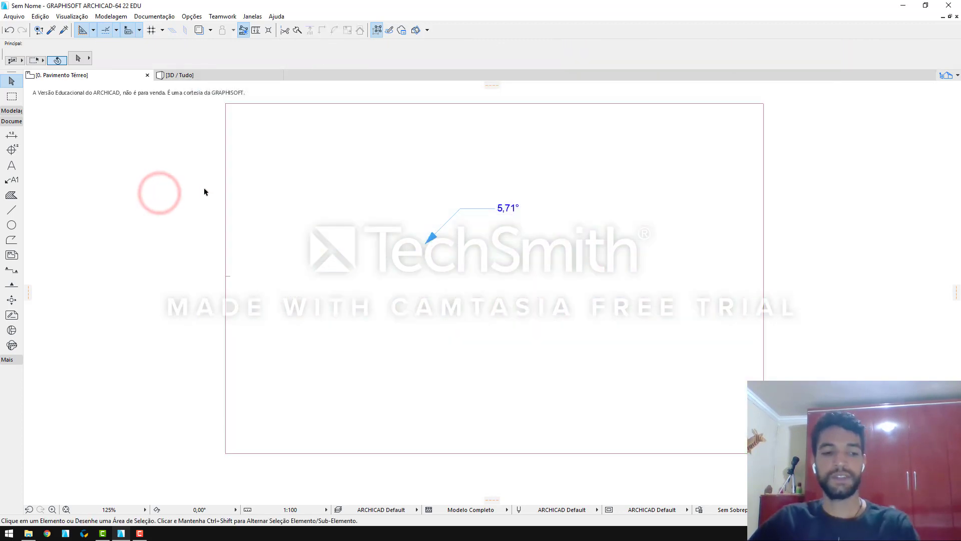
pyautogui.click(436, 243)
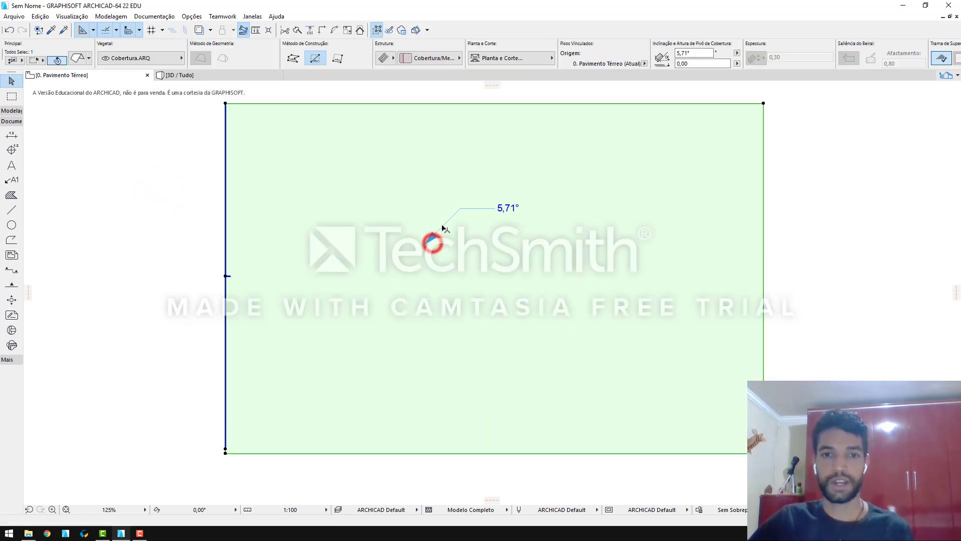
pyautogui.click(459, 208)
pyautogui.press('Escape')
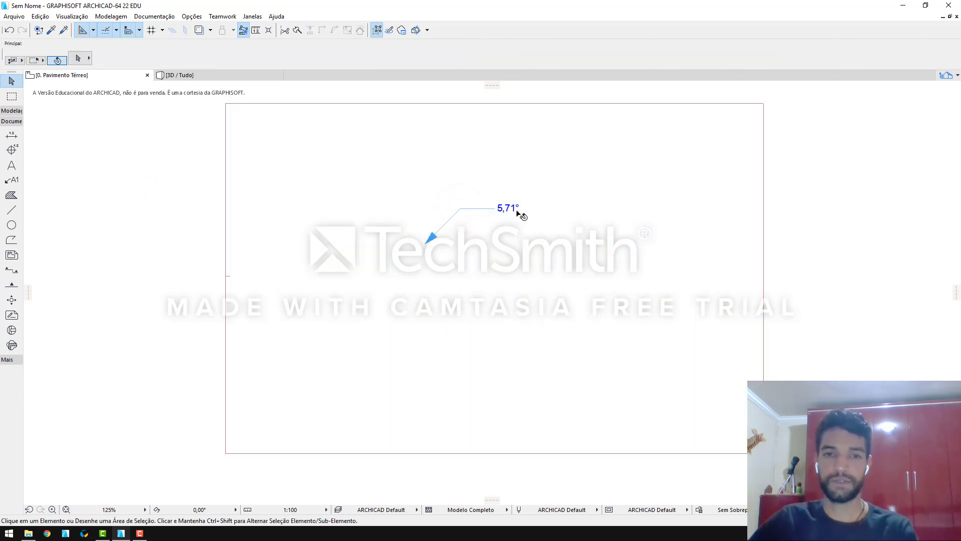
pyautogui.click(497, 202)
pyautogui.doubleClick(508, 206)
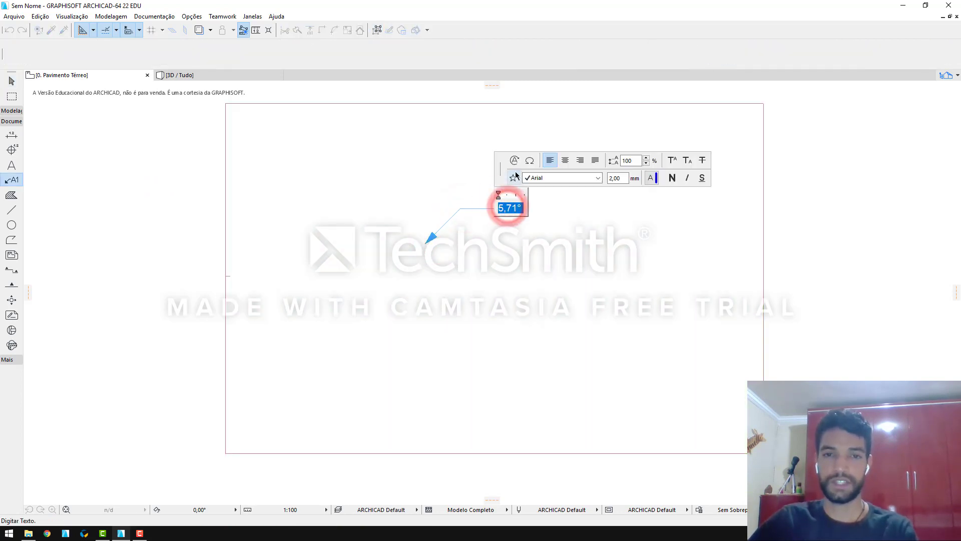
pyautogui.click(515, 160)
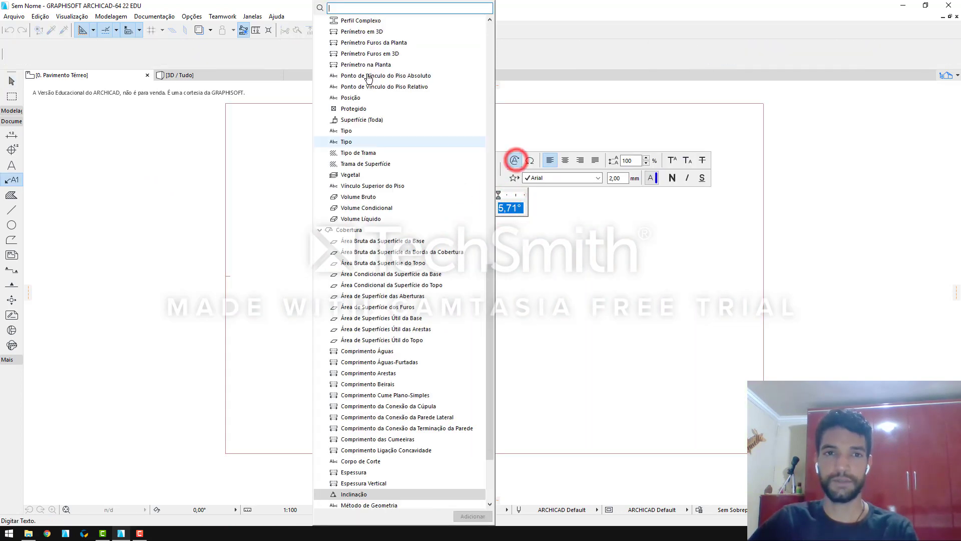
pyautogui.click(347, 6)
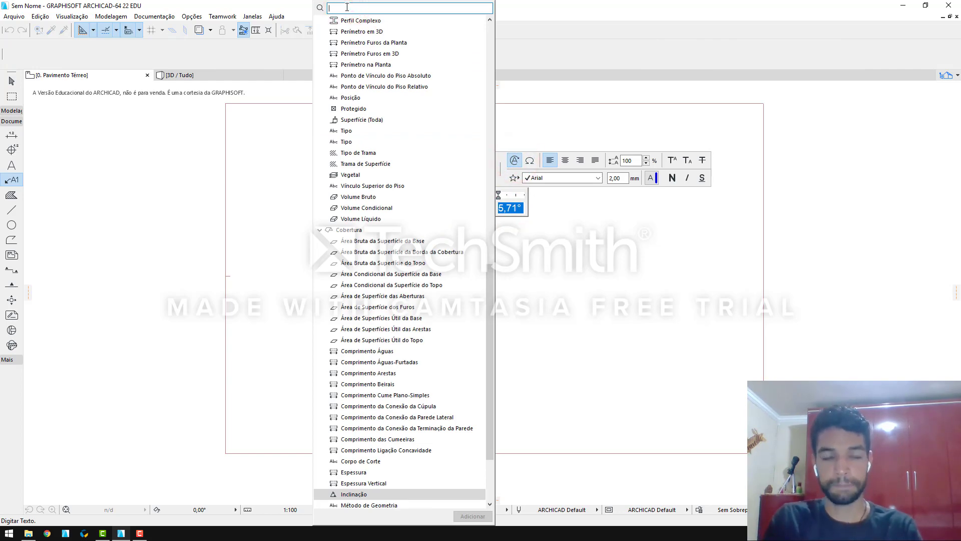
pyautogui.write('incli')
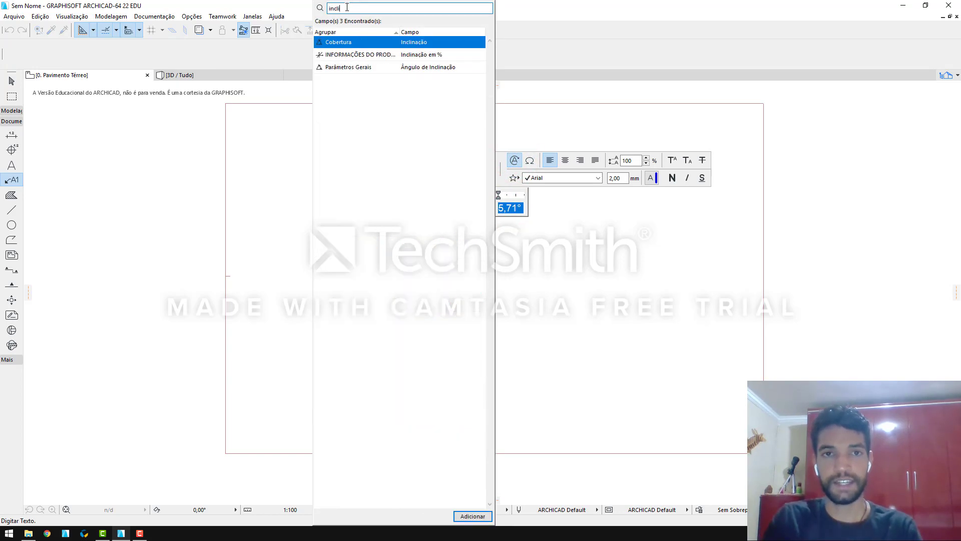
pyautogui.click(413, 57)
pyautogui.click(170, 206)
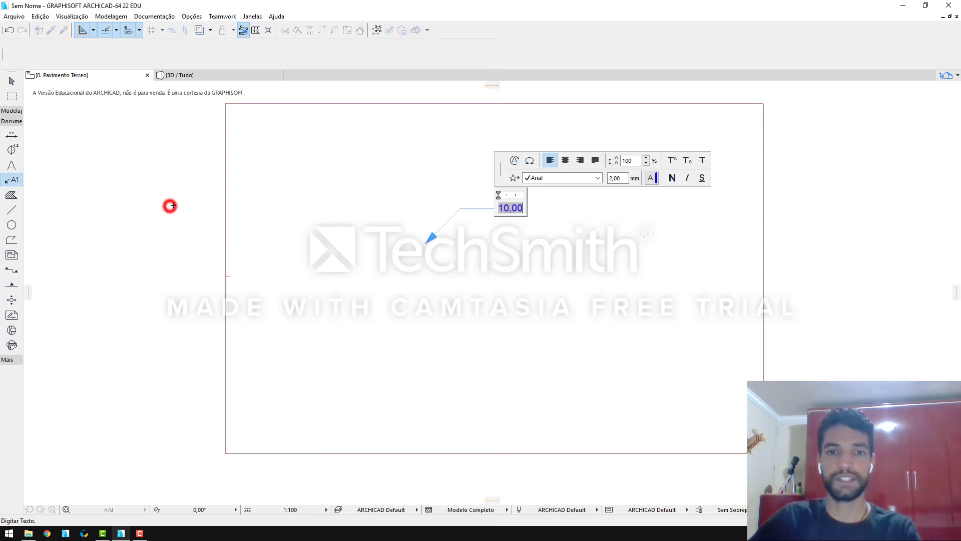
pyautogui.click(155, 219)
# Add a % sign after the auto text in the roof's slope label
pyautogui.scroll(2, 510, 238)
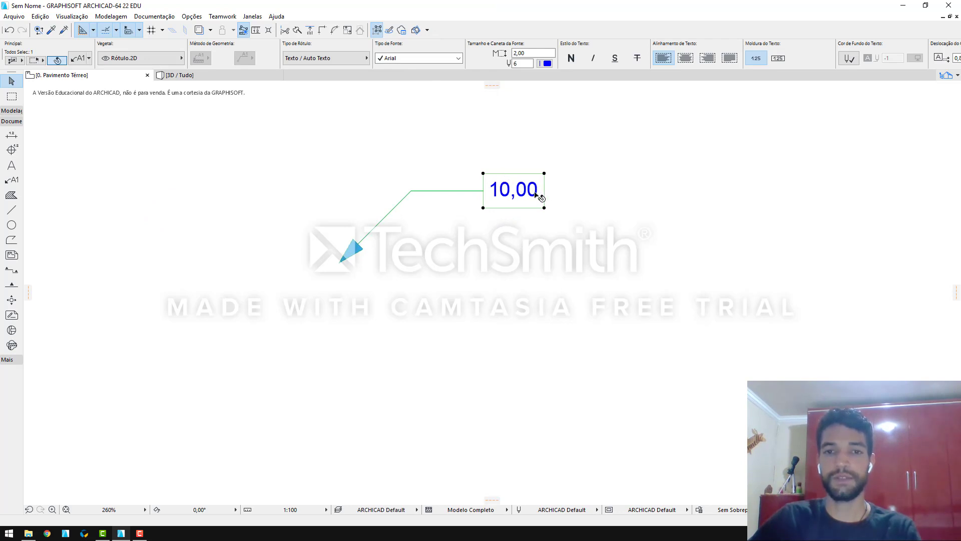
pyautogui.doubleClick(536, 192)
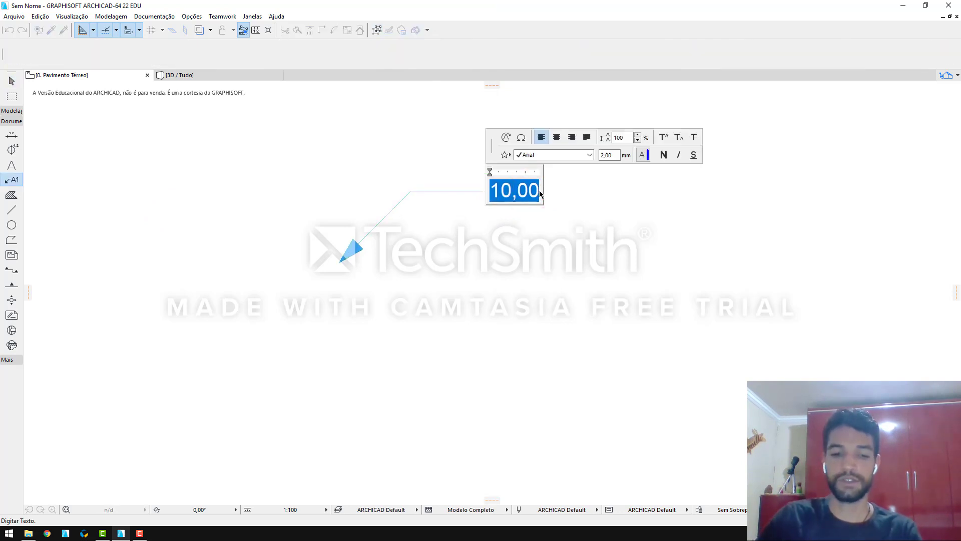
pyautogui.press('Right')
pyautogui.write('&')
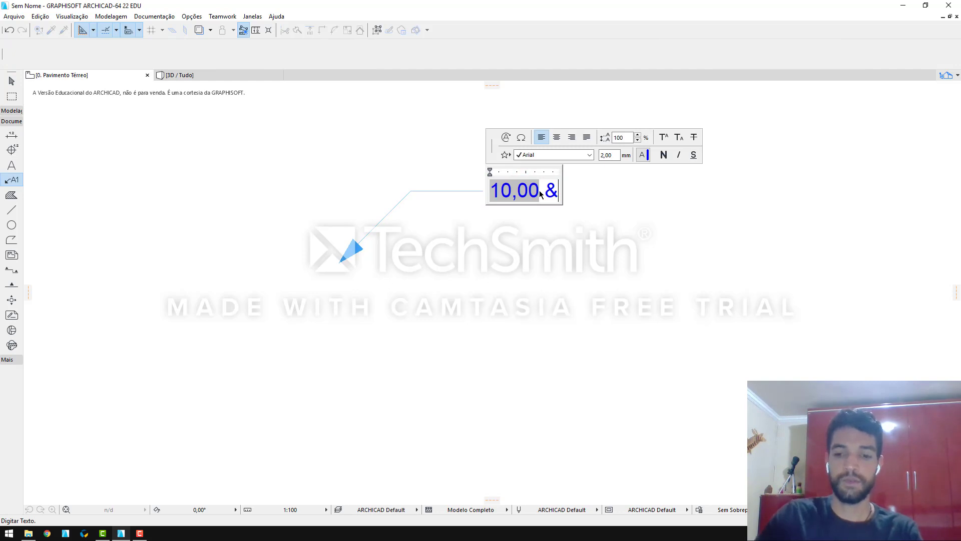
pyautogui.press('BackSpace')
pyautogui.write('%')
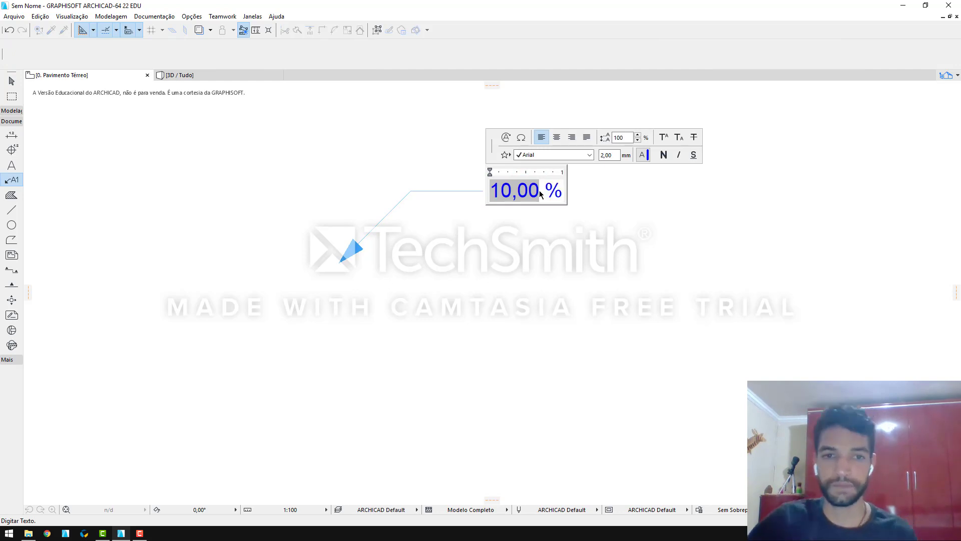
pyautogui.click(487, 316)
pyautogui.scroll(-4, 457, 241)
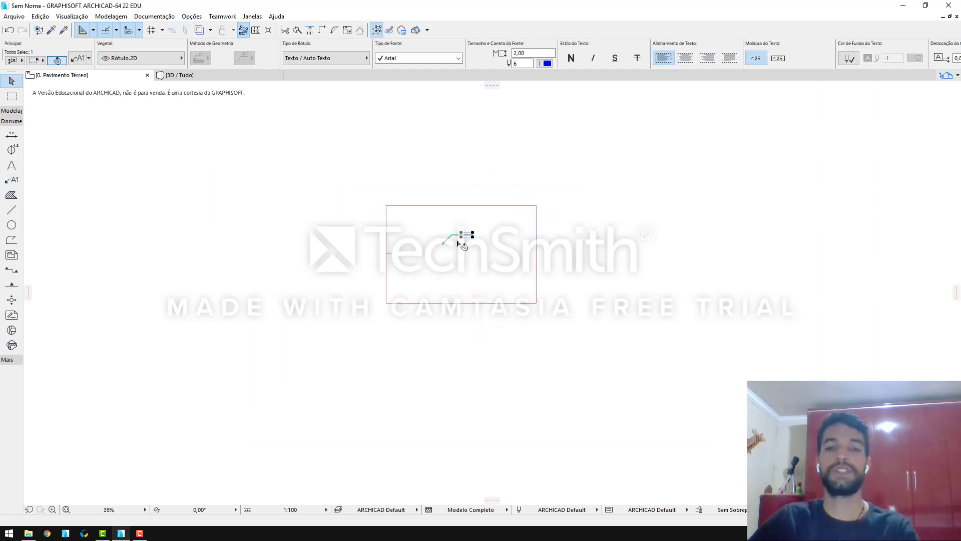
pyautogui.scroll(3, 456, 240)
pyautogui.press('Escape')
pyautogui.scroll(2, 471, 223)
pyautogui.scroll(4, 481, 228)
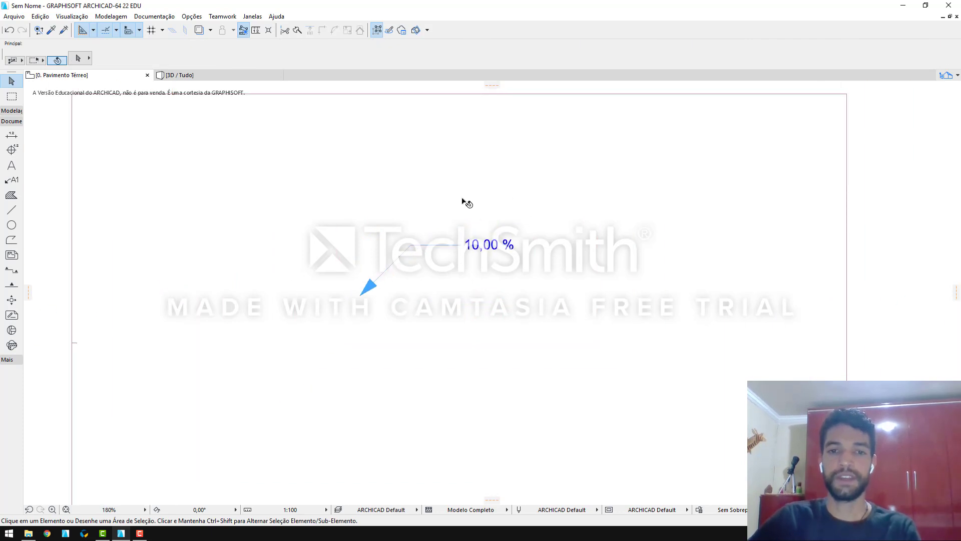
# Switch the roof's slope unit to percent and set its slope to 8,33 %
pyautogui.click(477, 236)
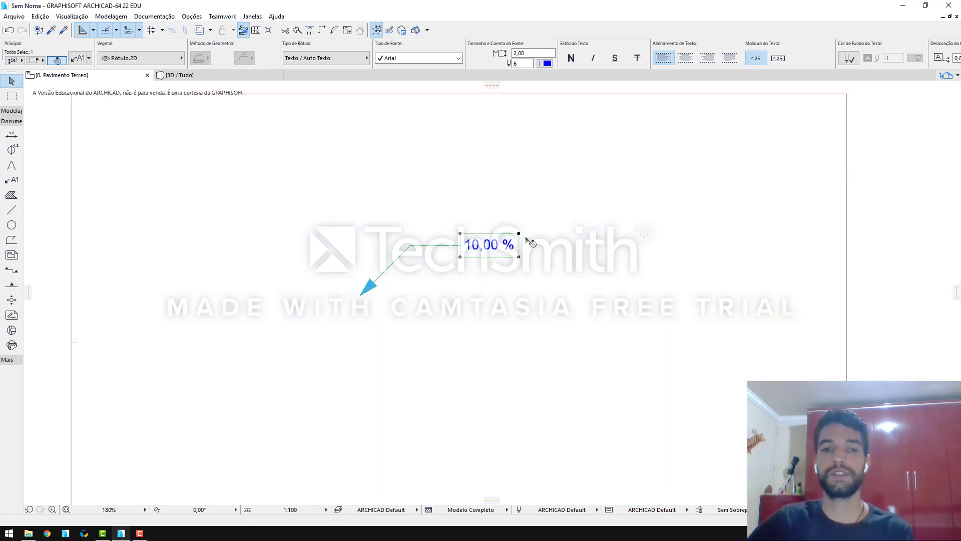
pyautogui.scroll(-5, 541, 248)
pyautogui.click(595, 294)
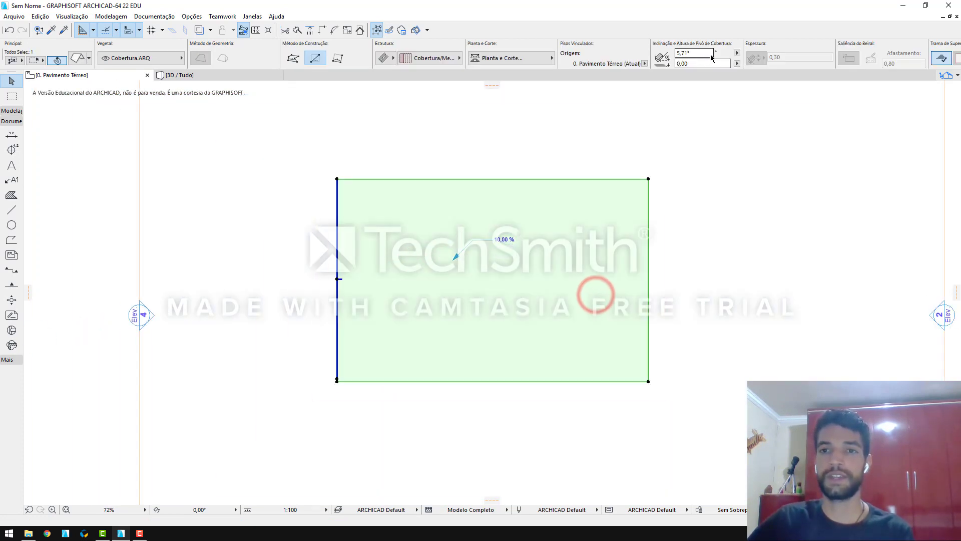
pyautogui.click(737, 54)
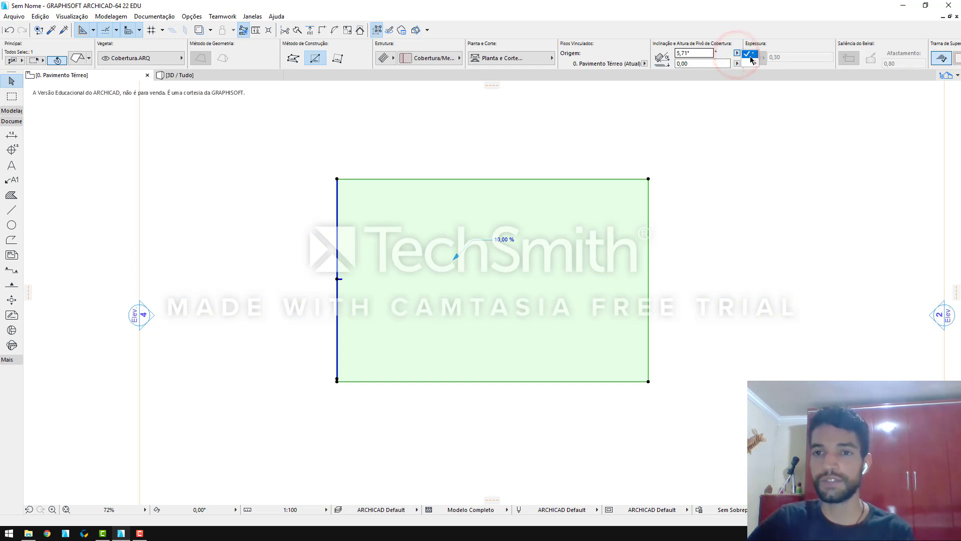
pyautogui.click(751, 64)
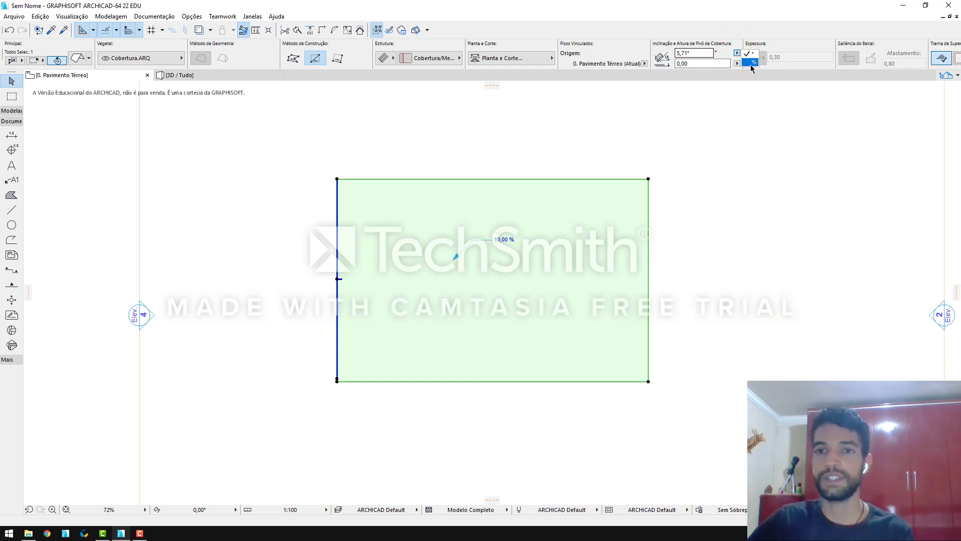
pyautogui.doubleClick(698, 53)
pyautogui.write('8,33')
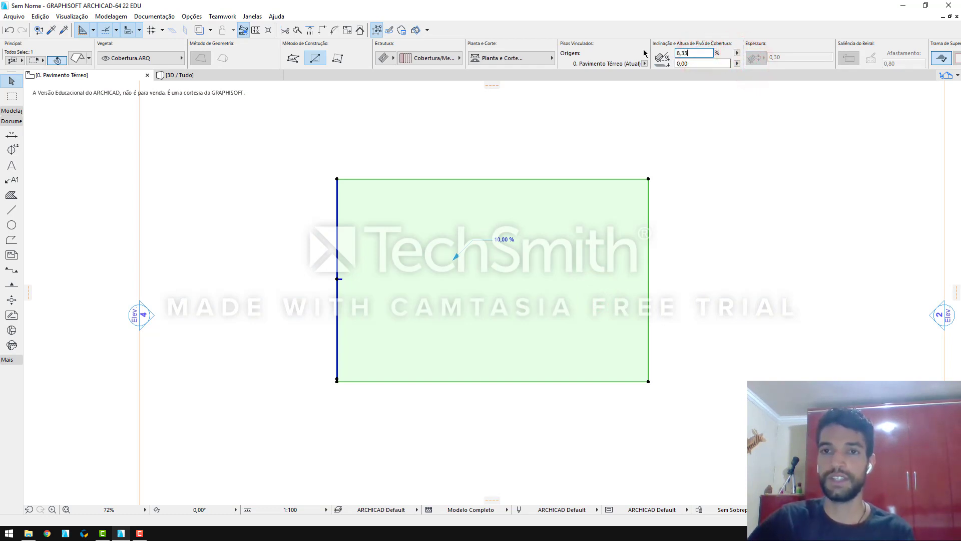
pyautogui.click(730, 252)
pyautogui.scroll(4, 486, 247)
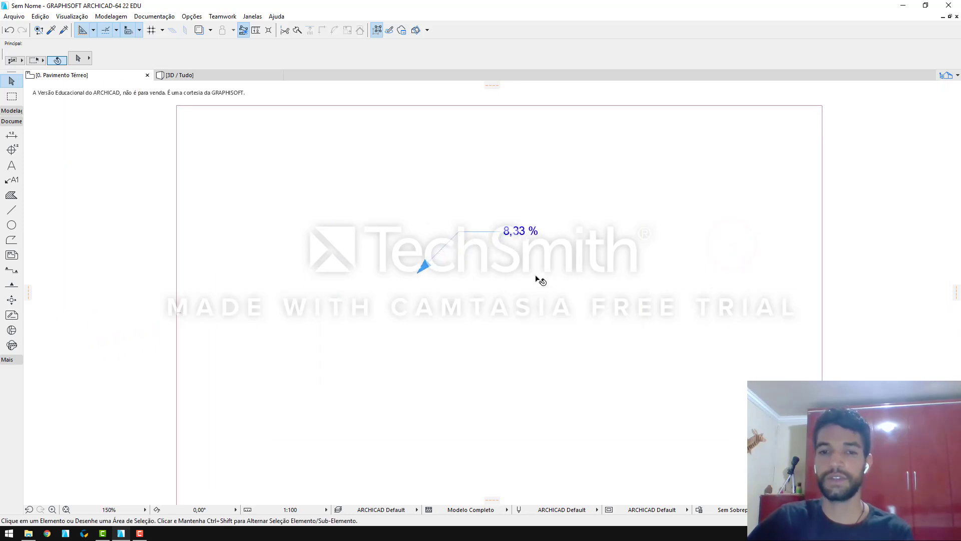
pyautogui.click(599, 299)
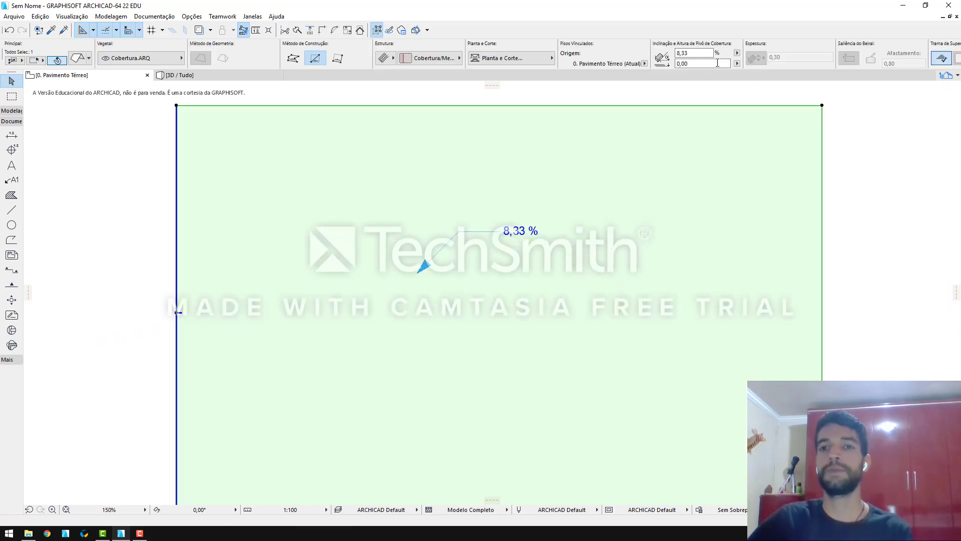
pyautogui.click(695, 53)
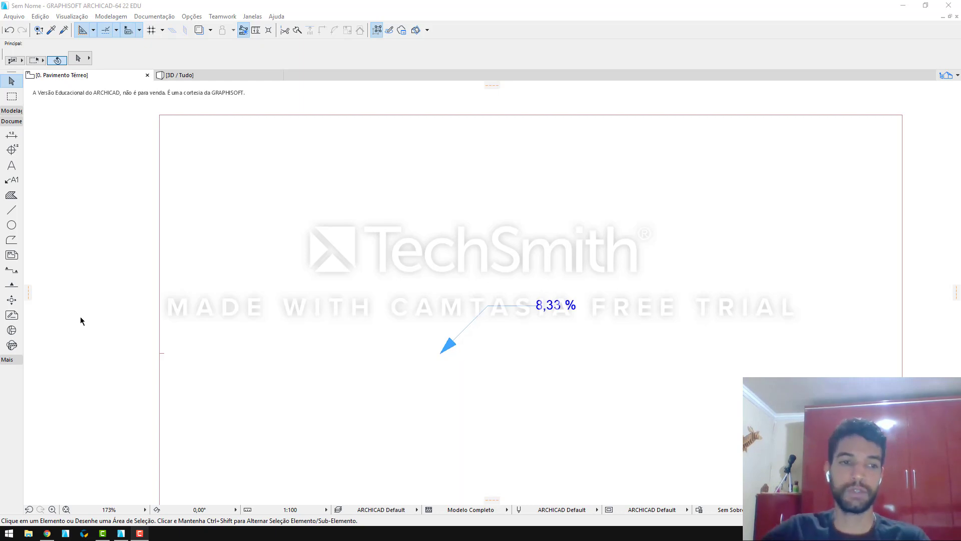
pyautogui.click(80, 316)
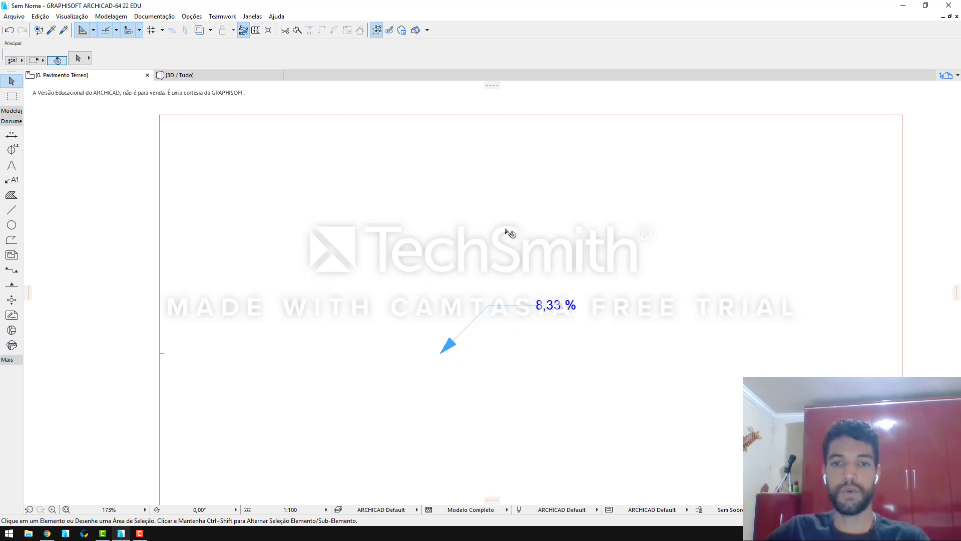
pyautogui.scroll(-1, 573, 176)
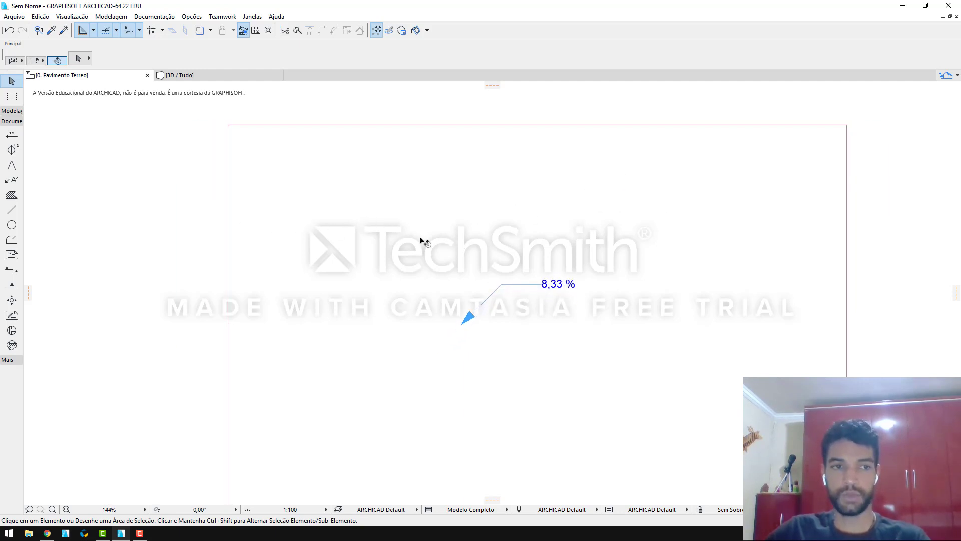
# Draw a triangular fill outside the red view frame, with a horizontal base and the apex above its midpoint, using the polygon method
pyautogui.click(11, 194)
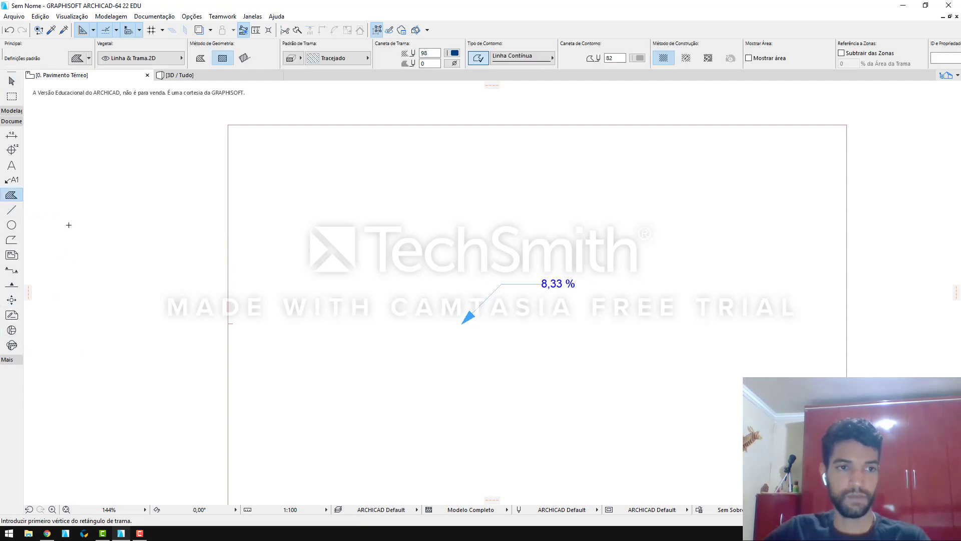
pyautogui.click(114, 241)
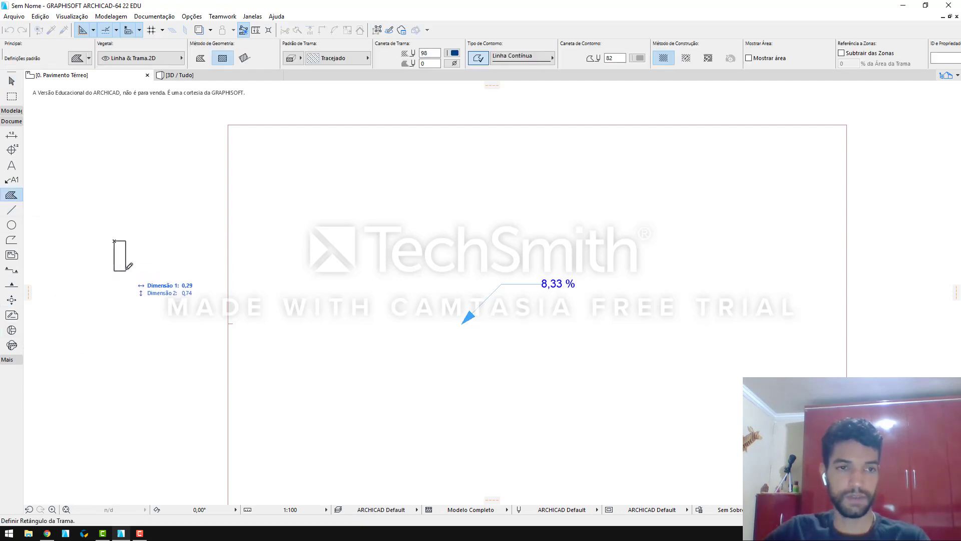
pyautogui.click(201, 57)
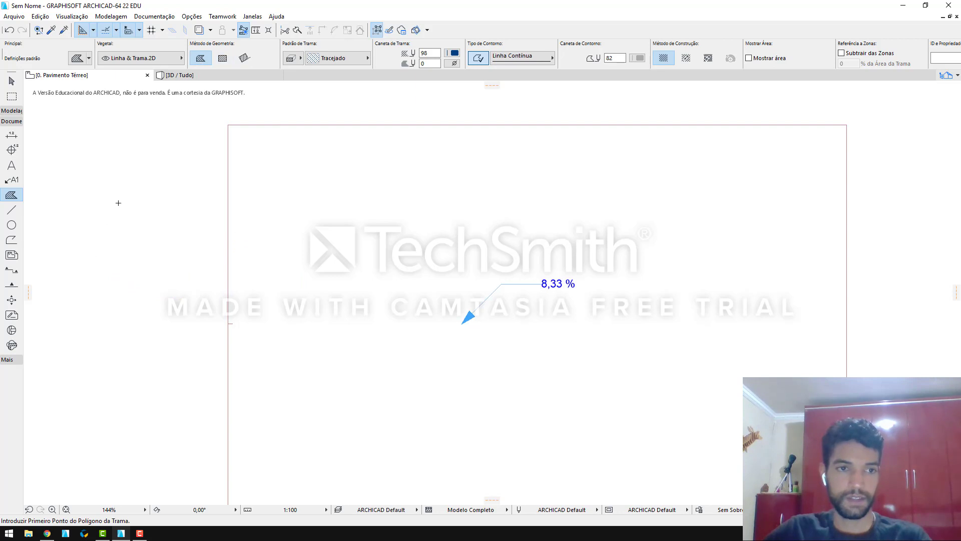
pyautogui.click(116, 189)
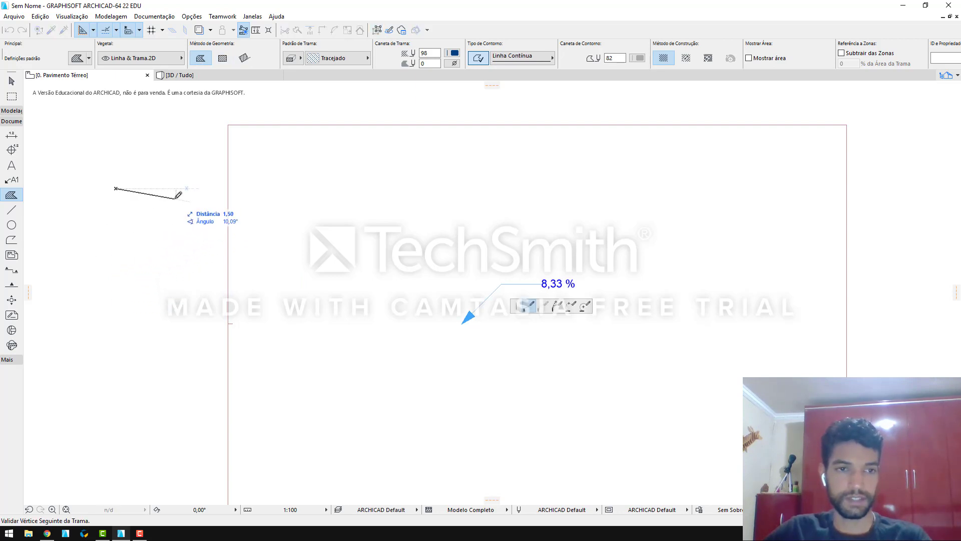
pyautogui.click(185, 188)
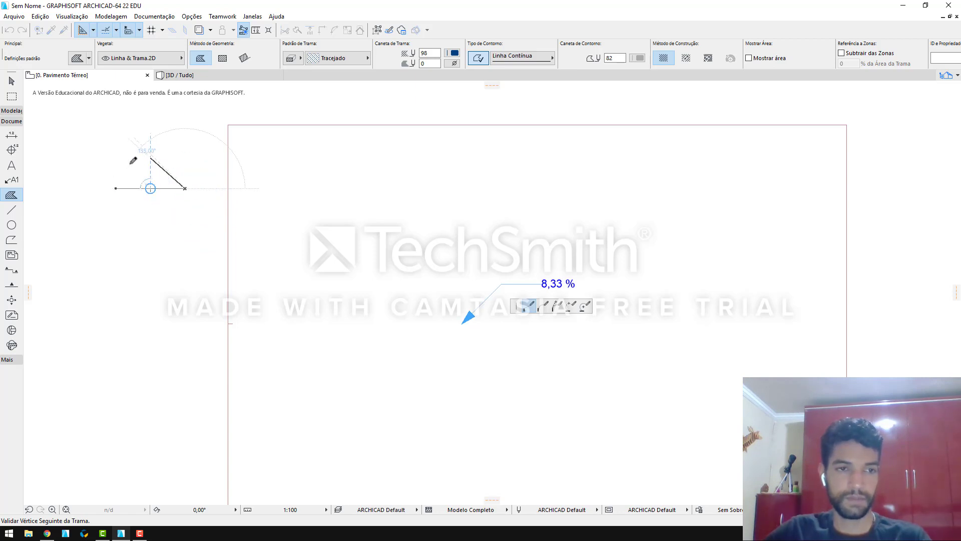
pyautogui.click(151, 158)
pyautogui.click(117, 188)
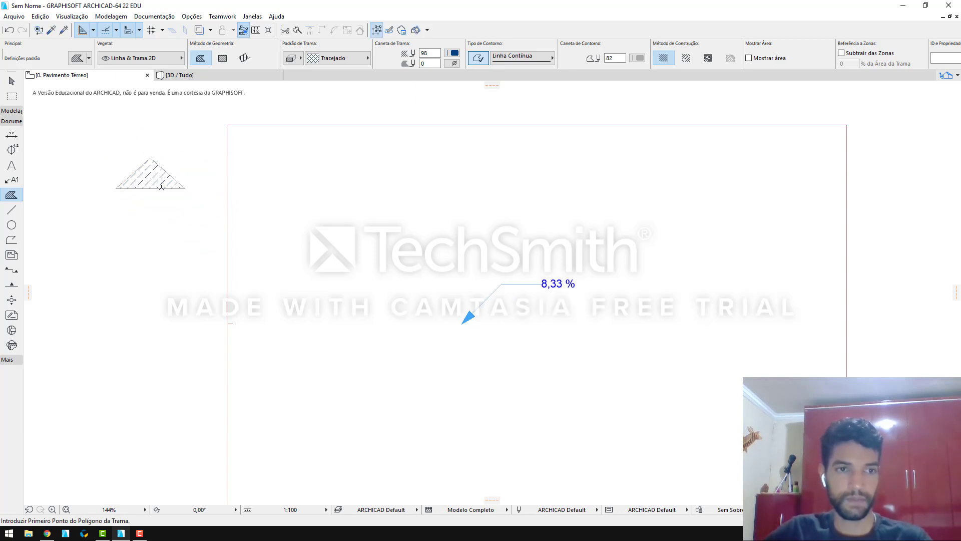
pyautogui.press('Escape')
# Change the triangle's pattern to Trama Sólida, with fill pen 1 and contour pen 1
pyautogui.click(156, 185)
pyautogui.scroll(4, 126, 165)
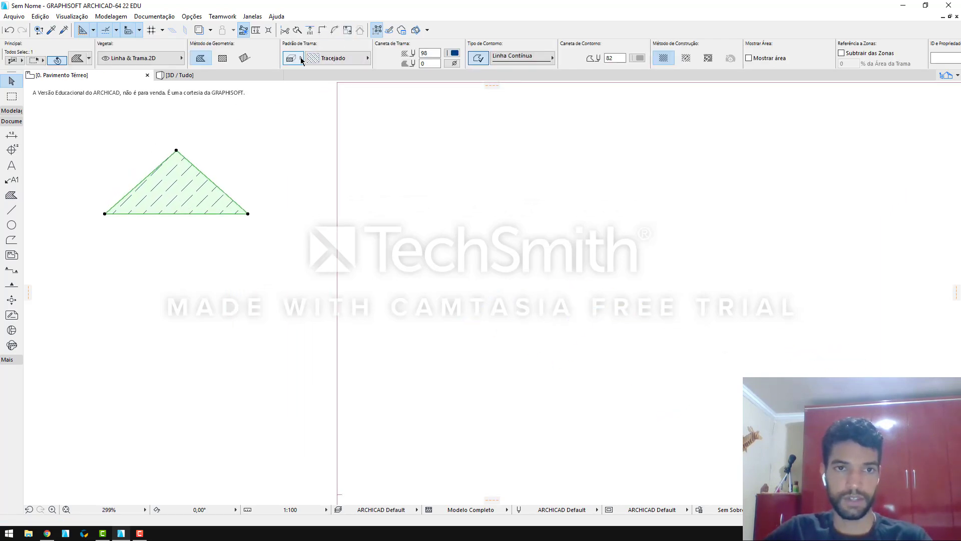
pyautogui.click(330, 58)
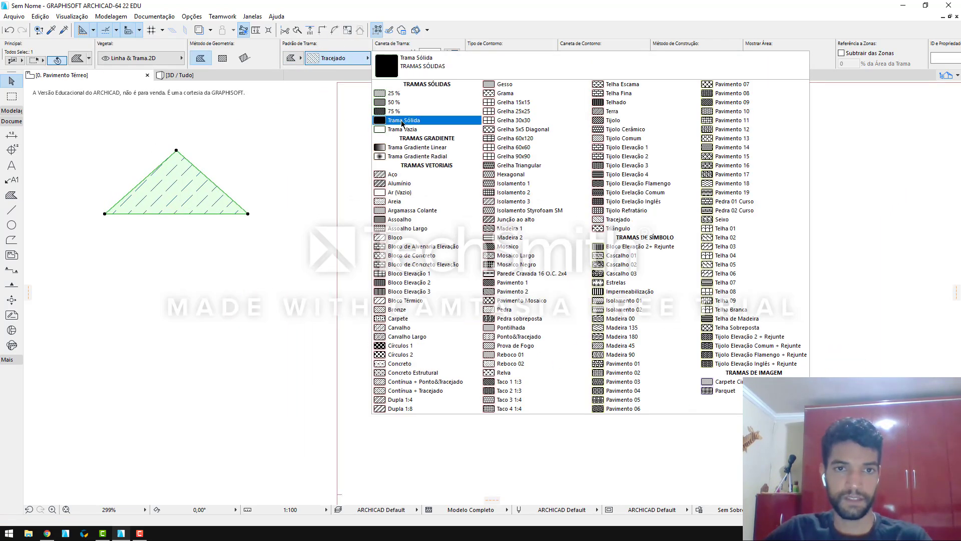
pyautogui.click(404, 122)
pyautogui.click(454, 53)
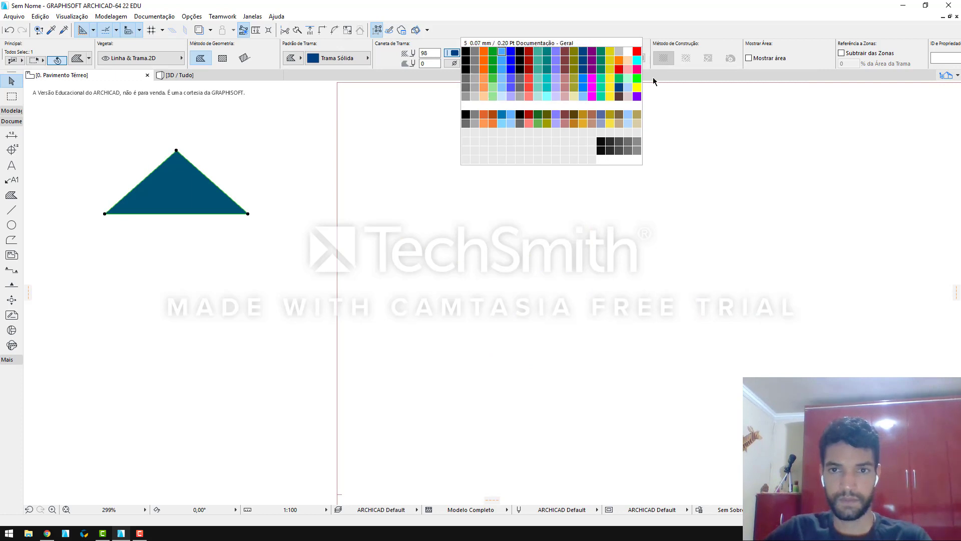
pyautogui.click(466, 52)
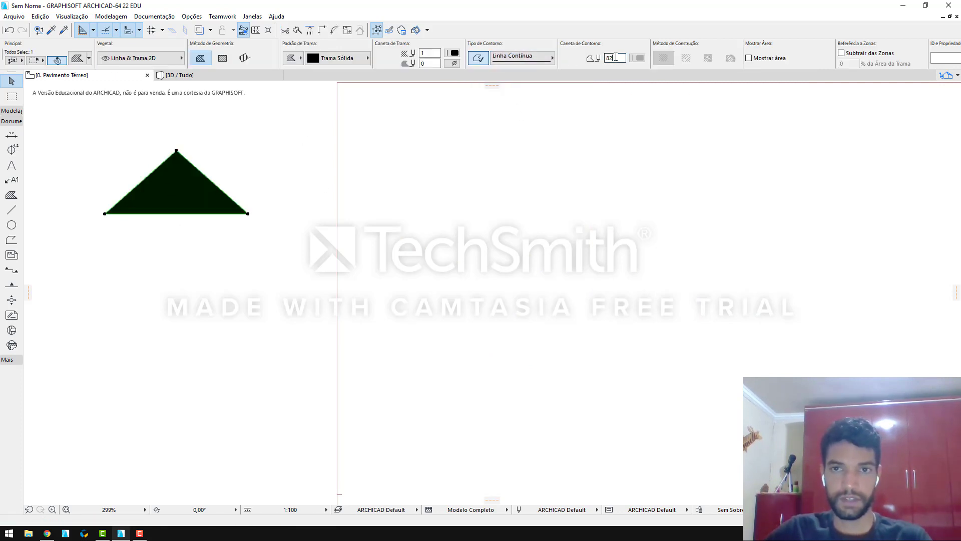
pyautogui.click(250, 266)
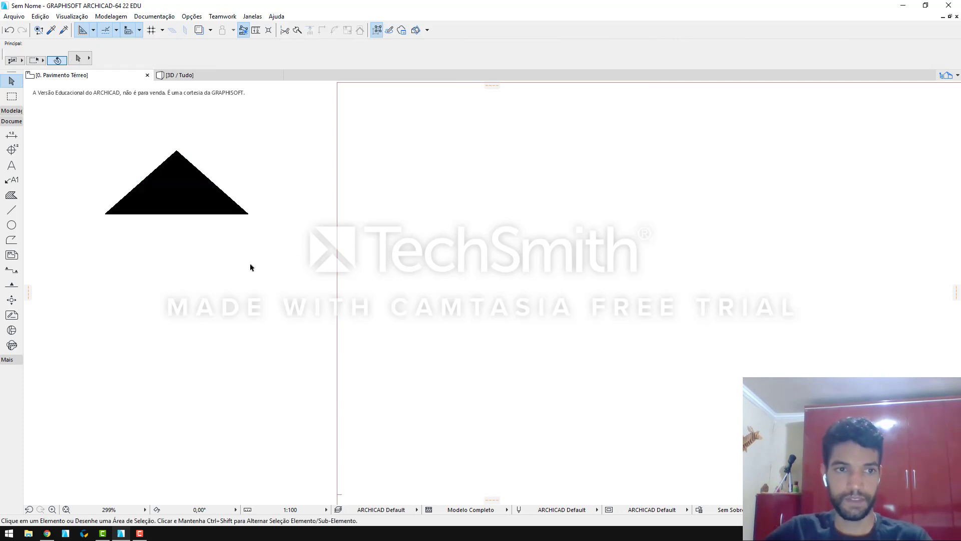
# Rotate the black triangle by 180° about its vertical axis line so that its apex points down
pyautogui.click(188, 186)
pyautogui.hotkey('ctrl', 'e')
pyautogui.click(178, 189)
pyautogui.click(240, 189)
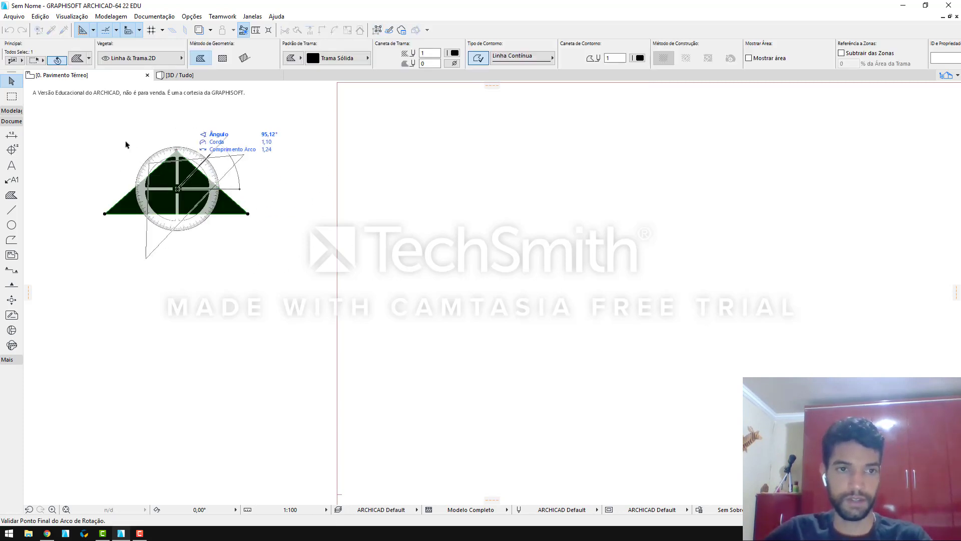
pyautogui.keyDown('shift'); pyautogui.click(88, 223); pyautogui.keyUp('shift')
pyautogui.click(294, 340)
pyautogui.scroll(-2, 420, 346)
pyautogui.scroll(3, 266, 195)
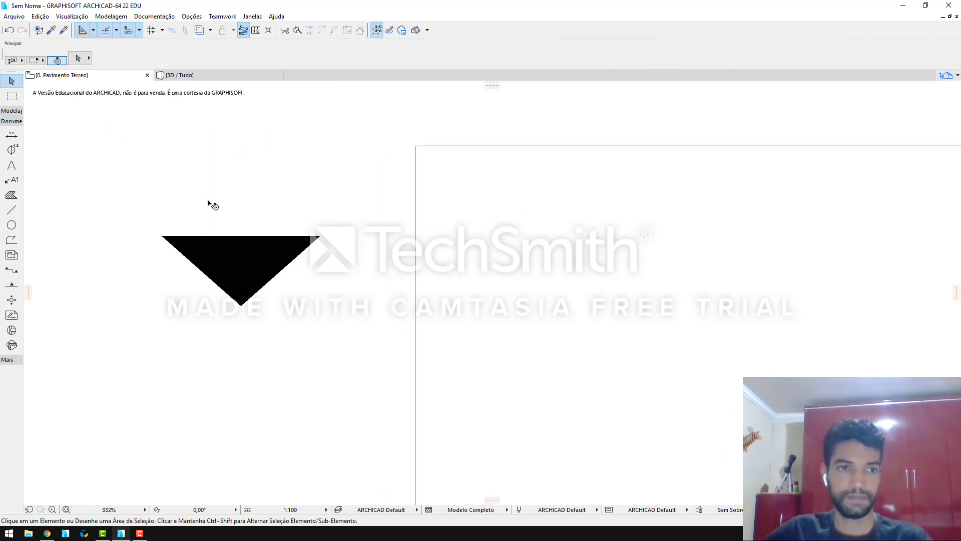
# Set the text defaults to a bottom-centre insertion point and centred alignment
pyautogui.doubleClick(11, 165)
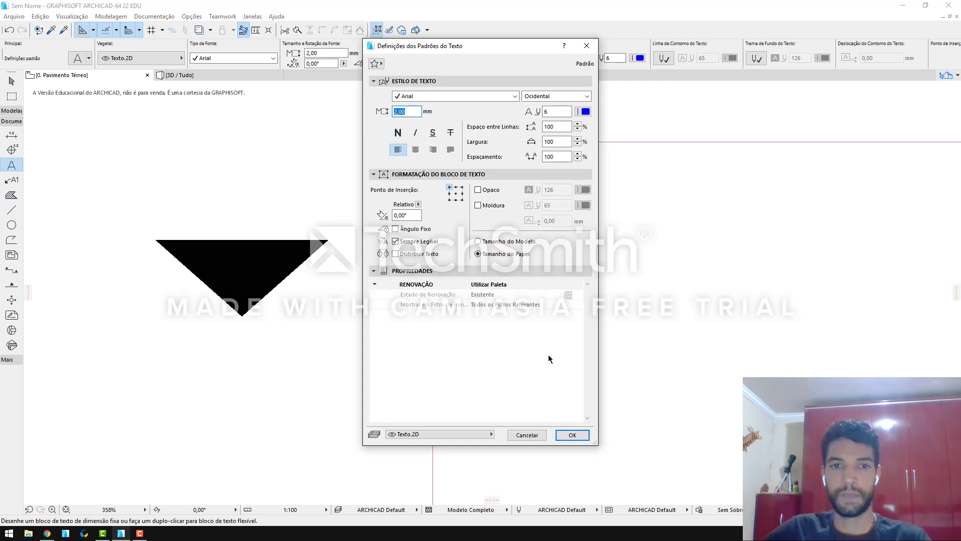
pyautogui.click(456, 200)
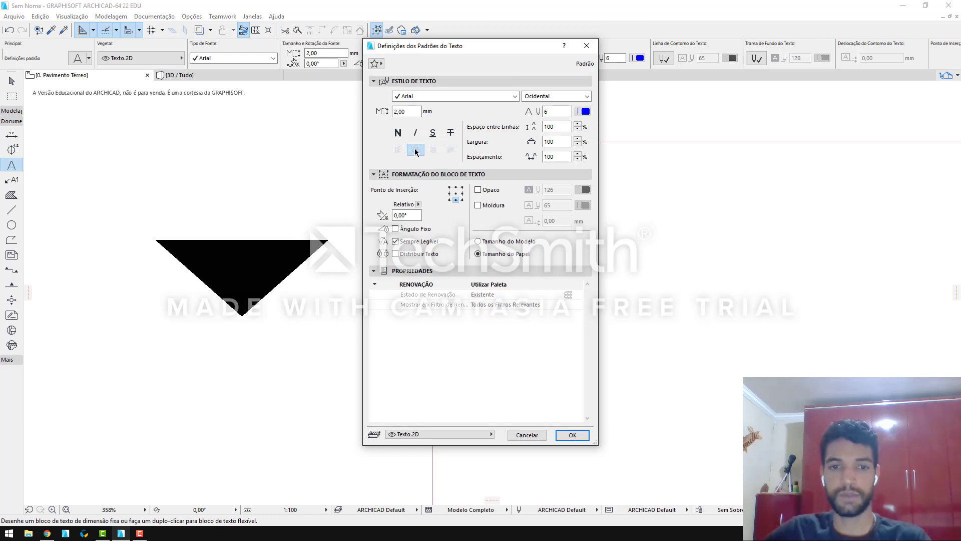
pyautogui.click(572, 435)
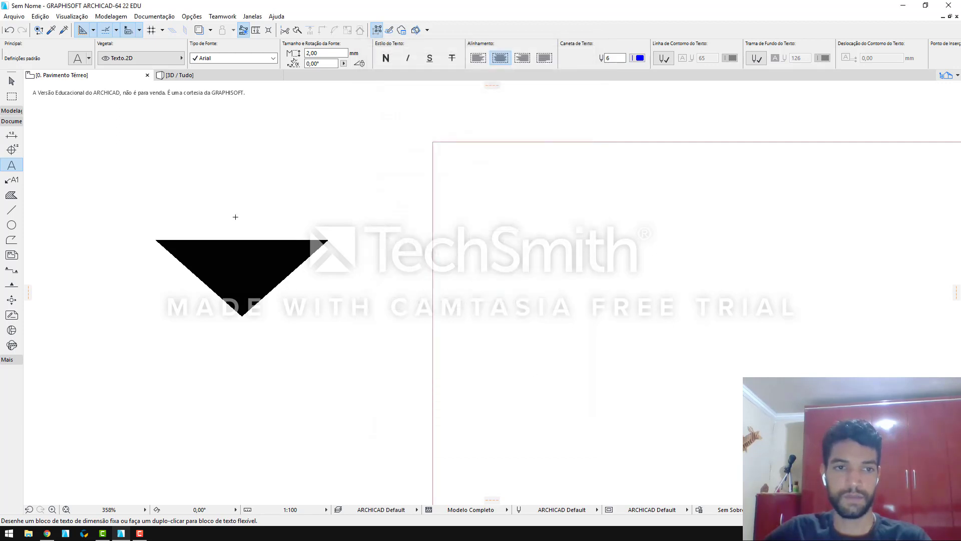
# Create a text block above the triangle containing the Inclinação em % auto text from INFORMAÇÕES DO PRODUTO
pyautogui.click(210, 182)
pyautogui.click(339, 209)
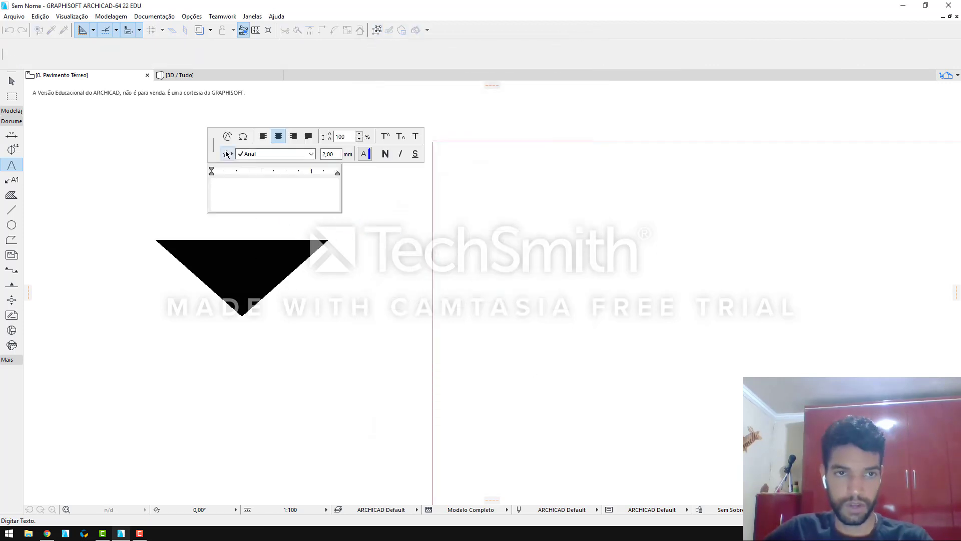
pyautogui.click(227, 141)
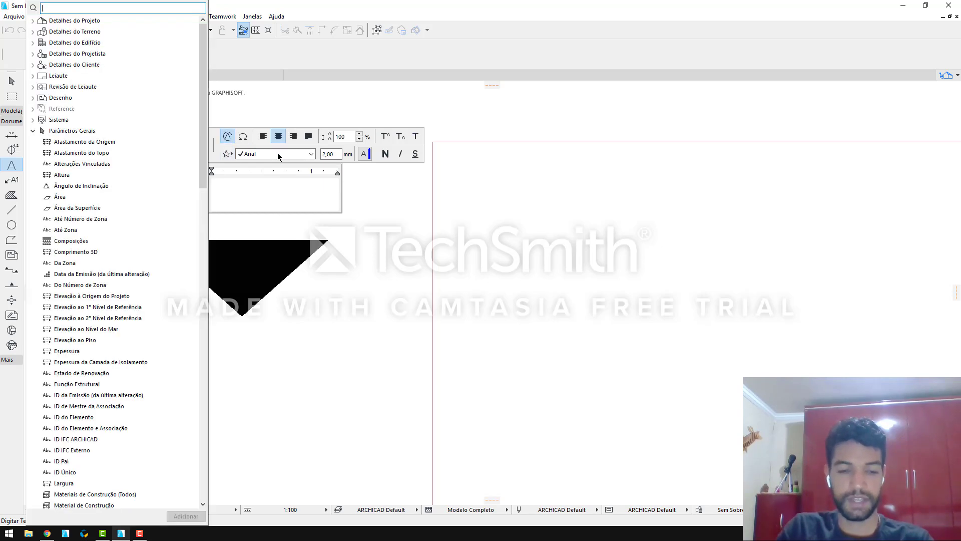
pyautogui.write('incli')
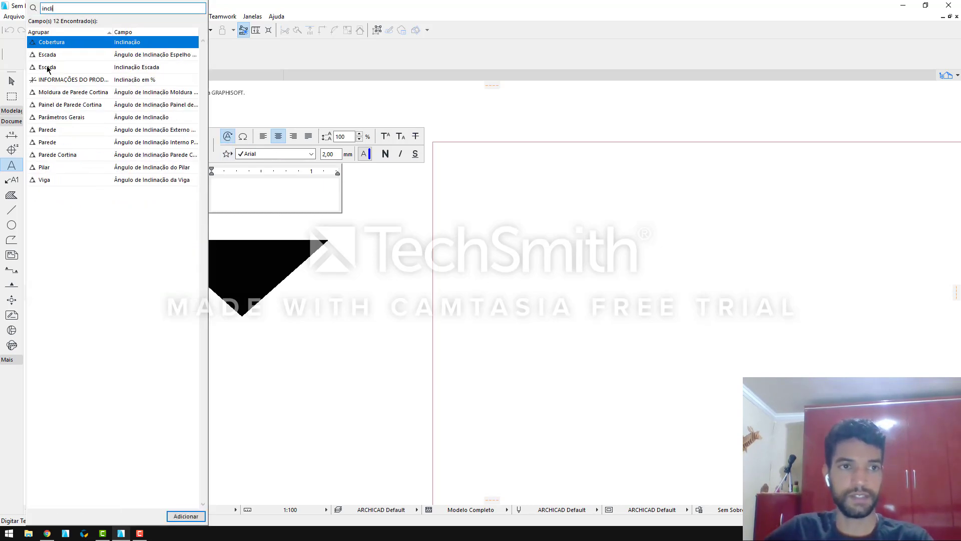
pyautogui.doubleClick(129, 81)
pyautogui.click(255, 204)
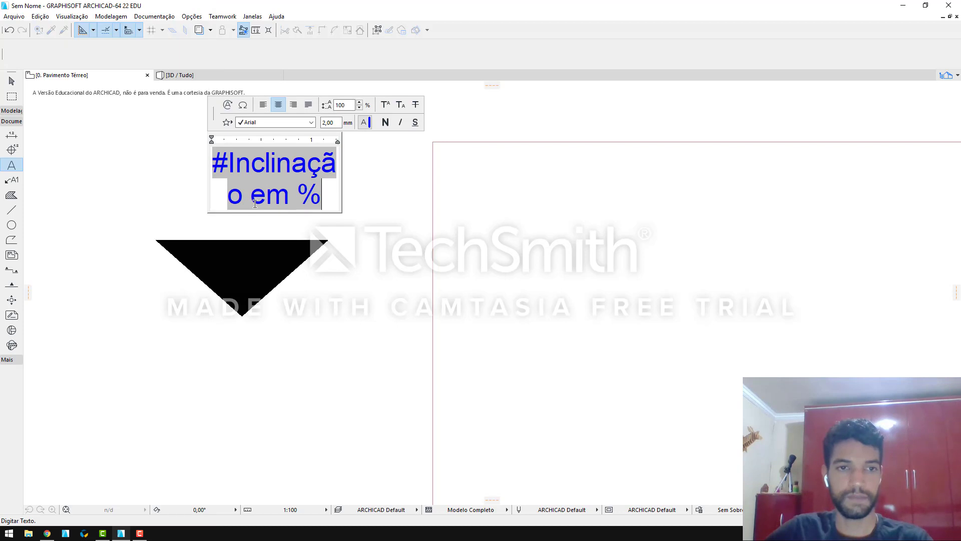
pyautogui.click(321, 228)
pyautogui.press('Escape')
# Widen the auto text block on both sides so that #Inclinação em % fits on a single line
pyautogui.click(238, 162)
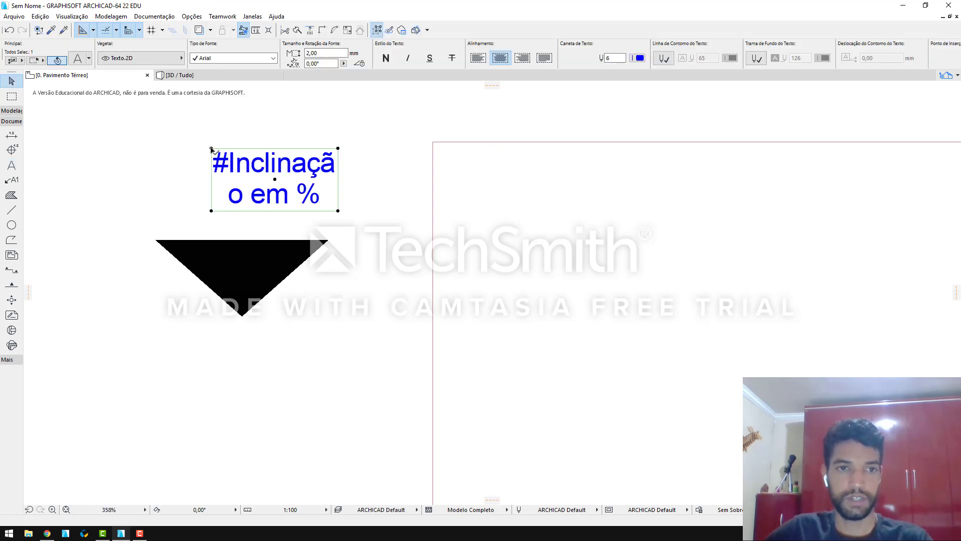
pyautogui.click(212, 148)
pyautogui.click(172, 148)
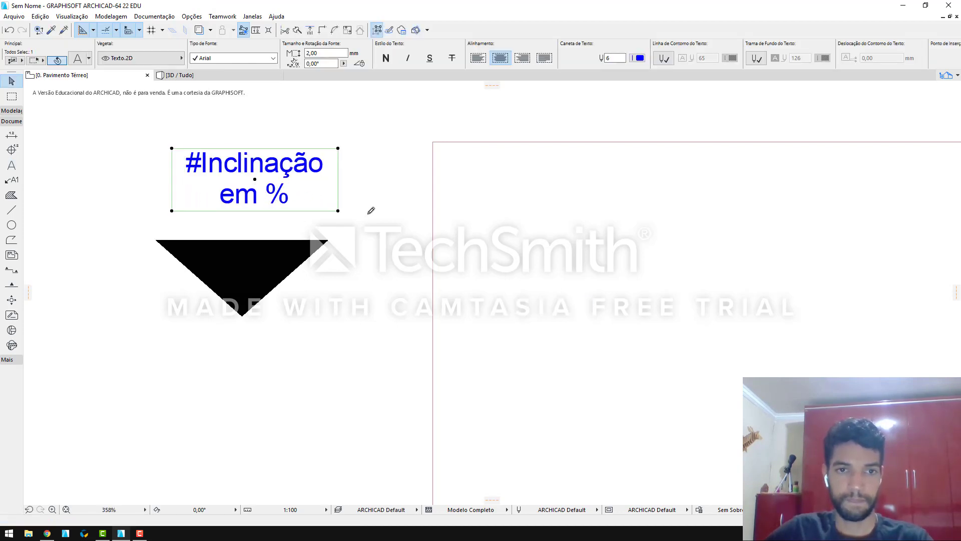
pyautogui.click(391, 210)
pyautogui.press('Escape')
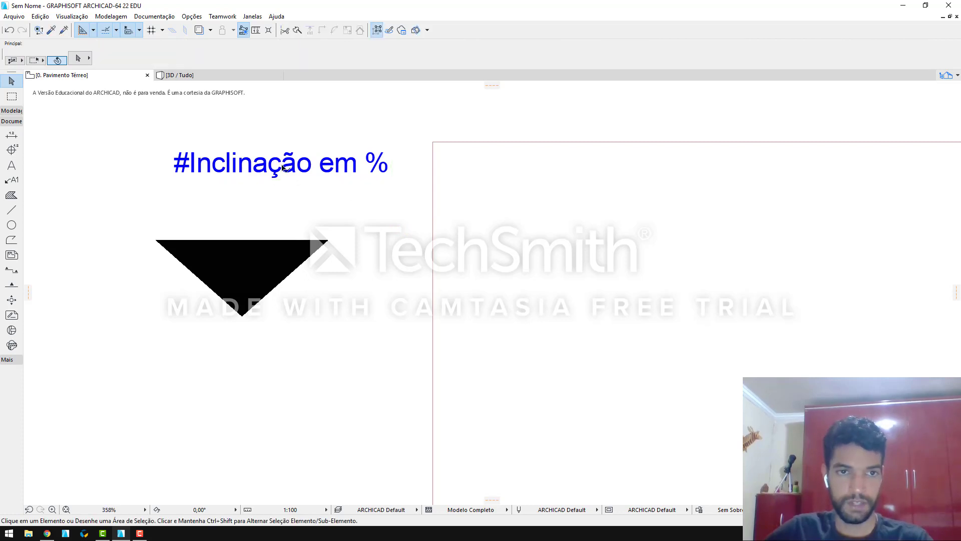
# Move the text block so that it is centred just above the triangle's flat edge
pyautogui.click(284, 174)
pyautogui.hotkey('ctrl', 'd')
pyautogui.click(281, 164)
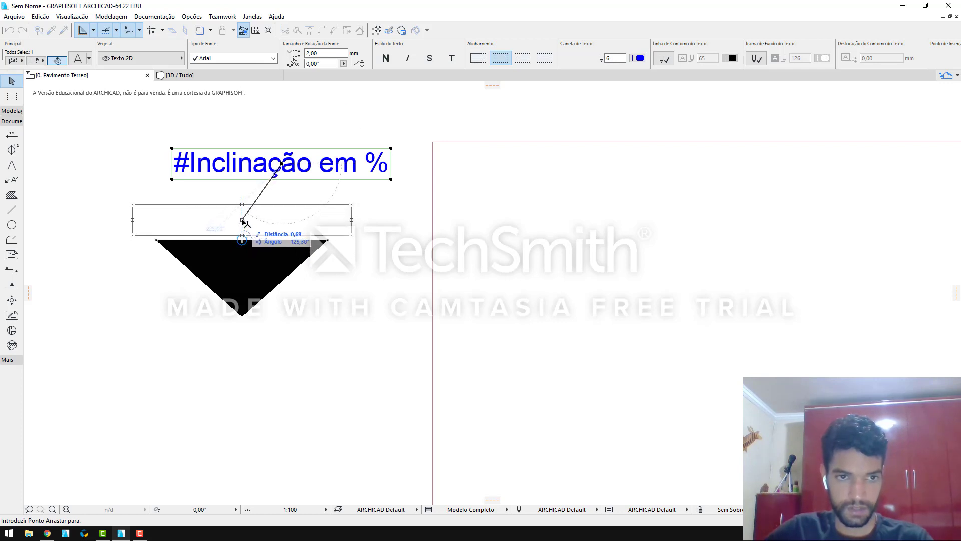
pyautogui.click(242, 221)
pyautogui.press('Escape')
pyautogui.scroll(-3, 287, 272)
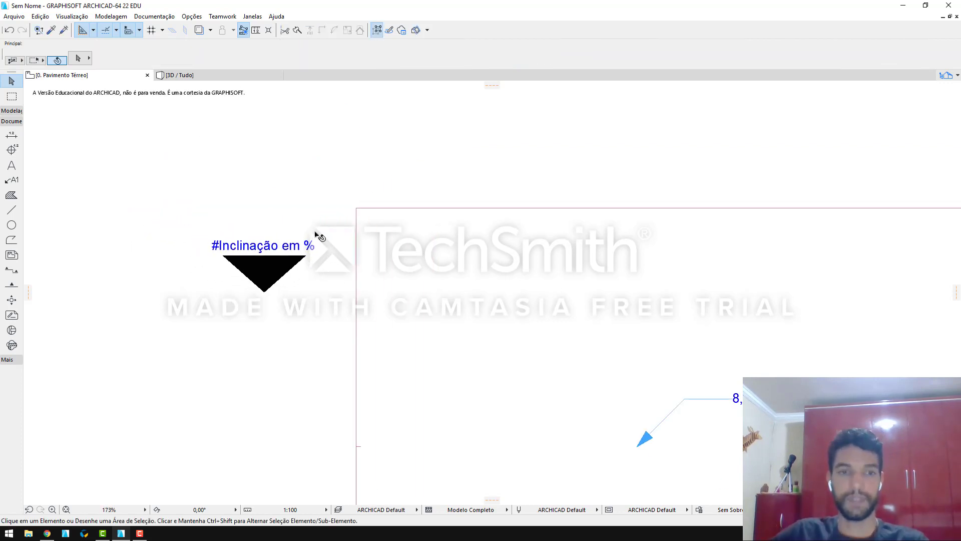
# Save the triangle and its slope auto text as a label in Biblioteca Interna, replacing Rotulo para coberturas.gsm
pyautogui.click(266, 276)
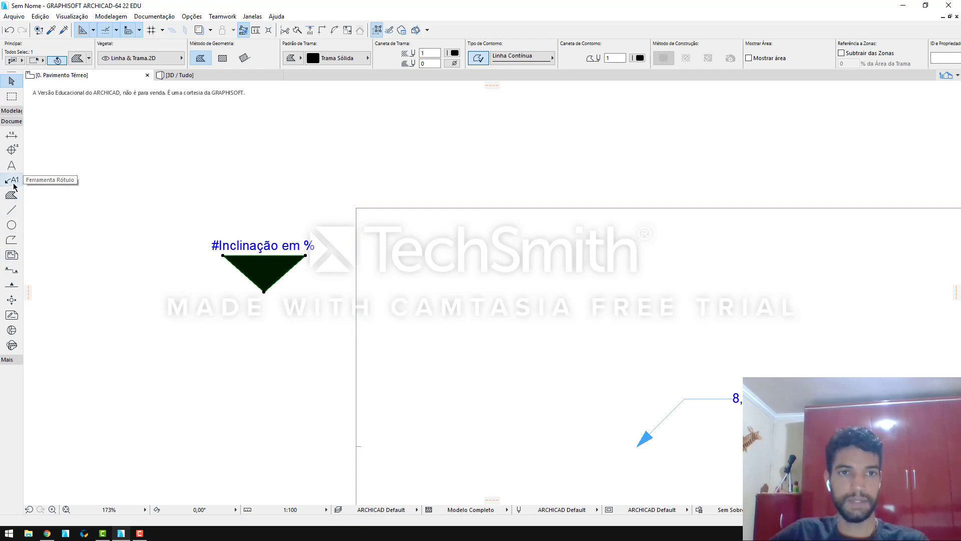
pyautogui.click(264, 247)
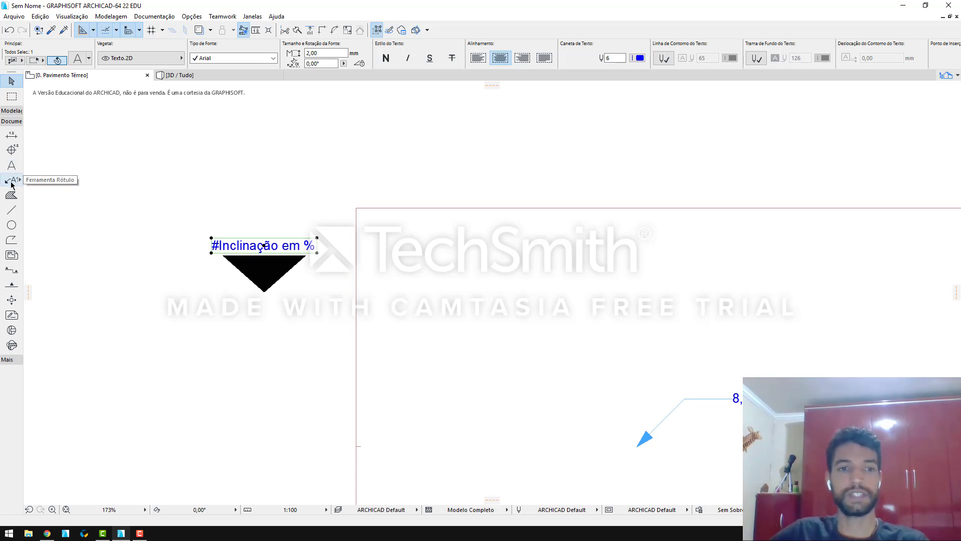
pyautogui.moveTo(155, 199); pyautogui.dragTo(347, 314)
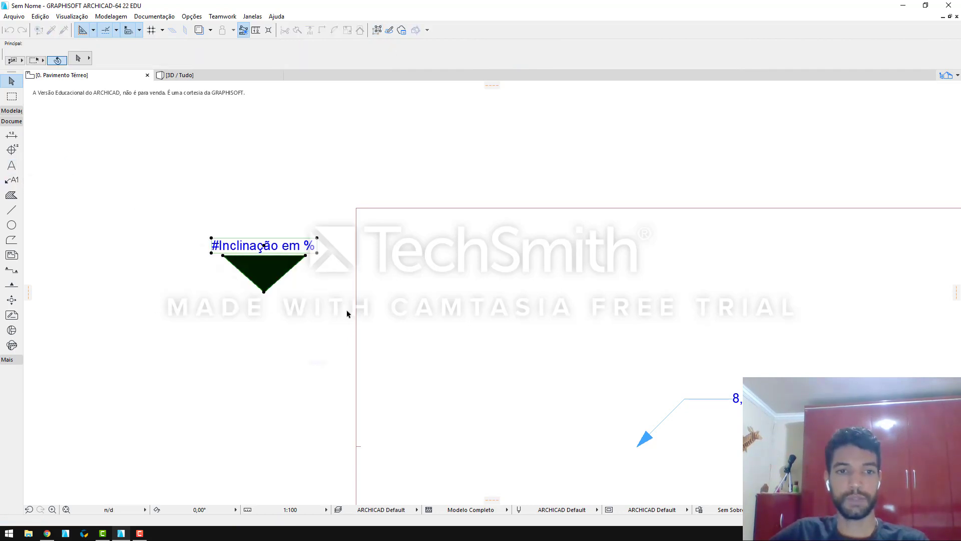
pyautogui.click(20, 18)
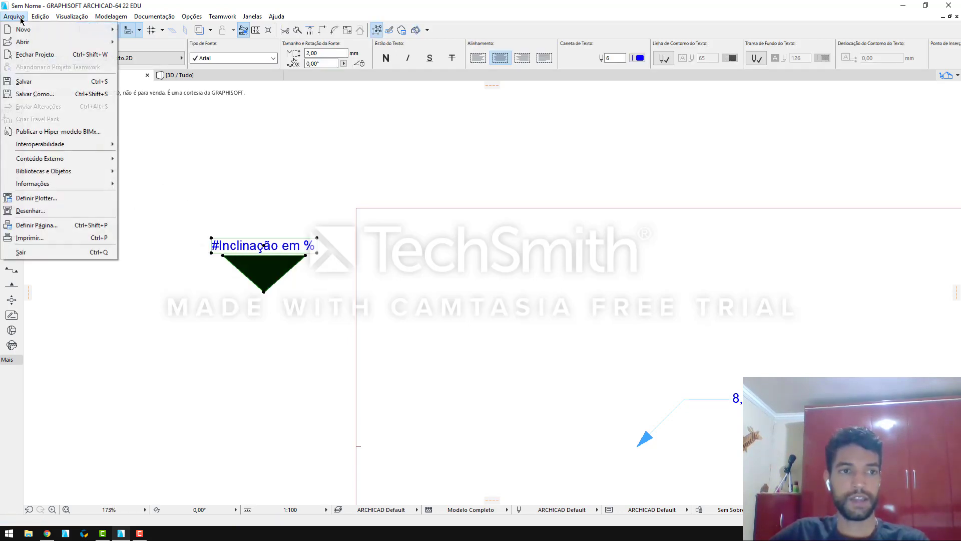
pyautogui.moveTo(103, 172)
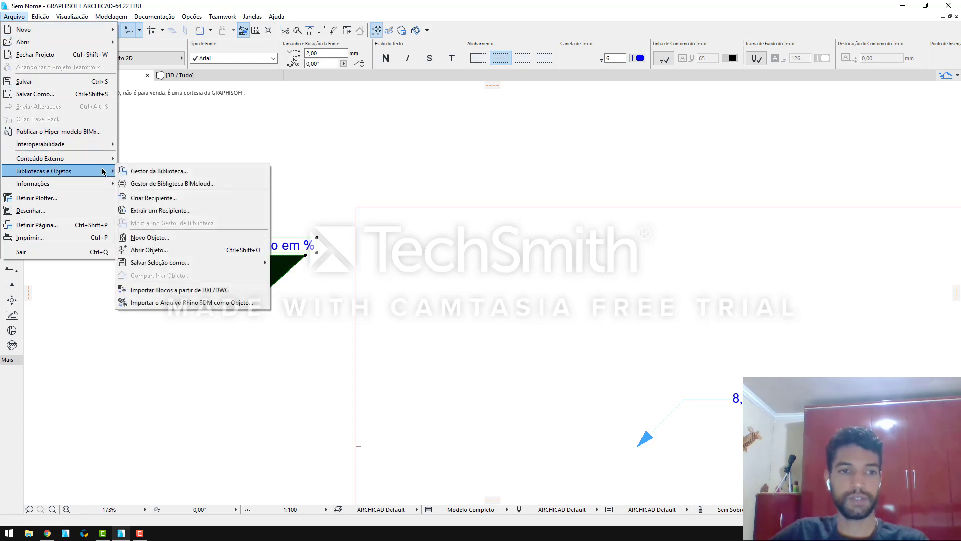
pyautogui.moveTo(234, 264)
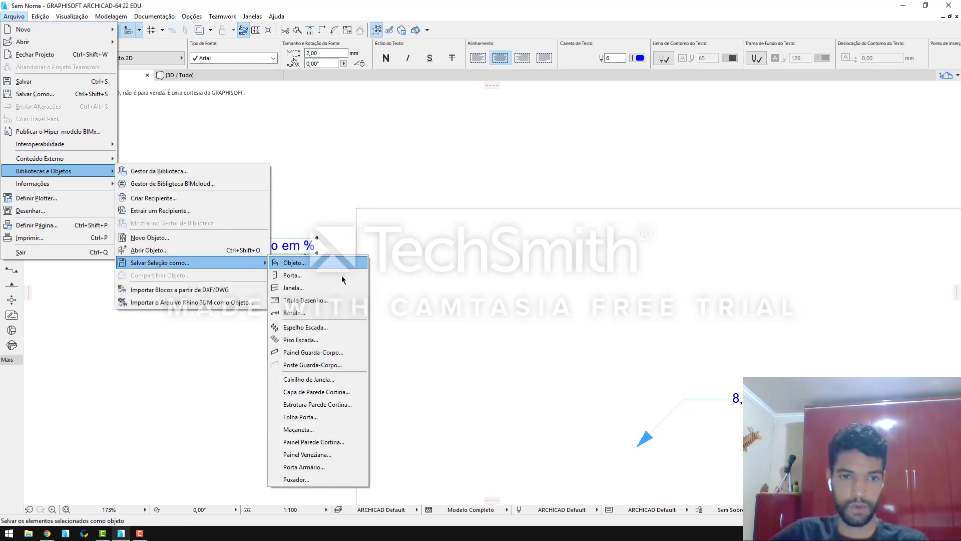
pyautogui.click(334, 316)
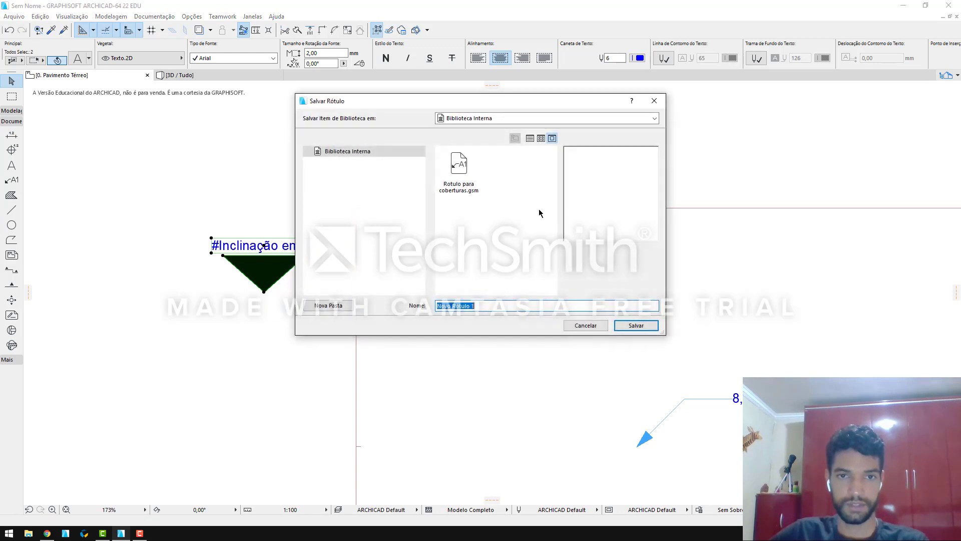
pyautogui.click(466, 172)
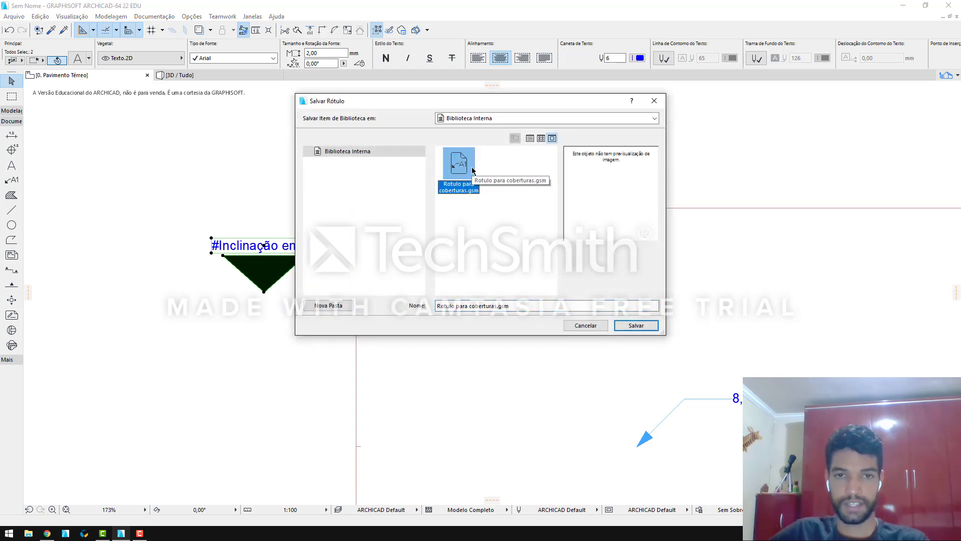
pyautogui.click(650, 329)
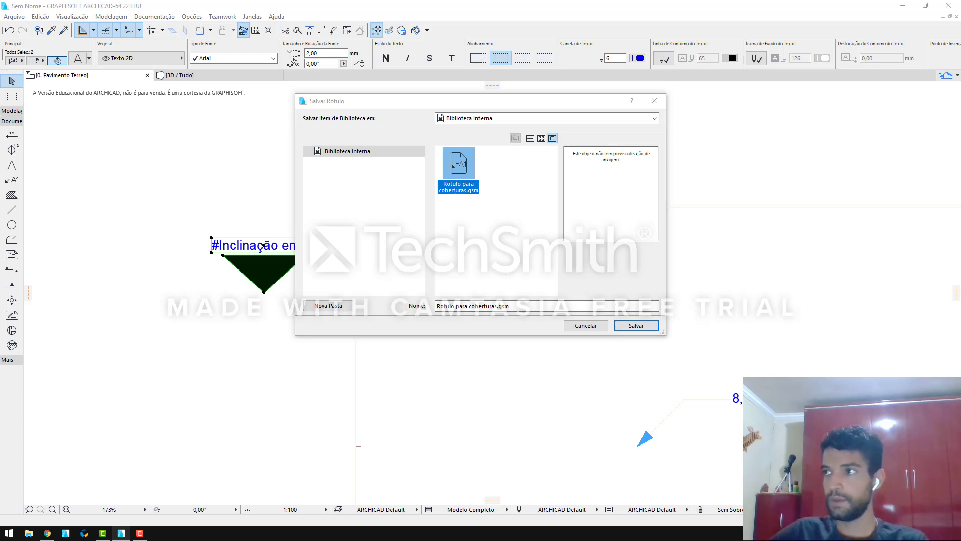
pyautogui.moveTo(610, 315); pyautogui.dragTo(515, 200)
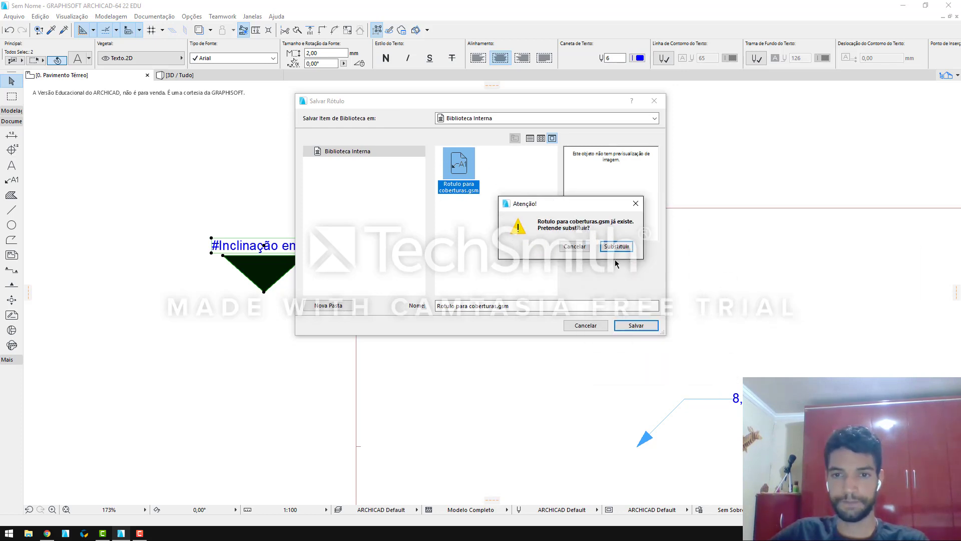
pyautogui.press('Return')
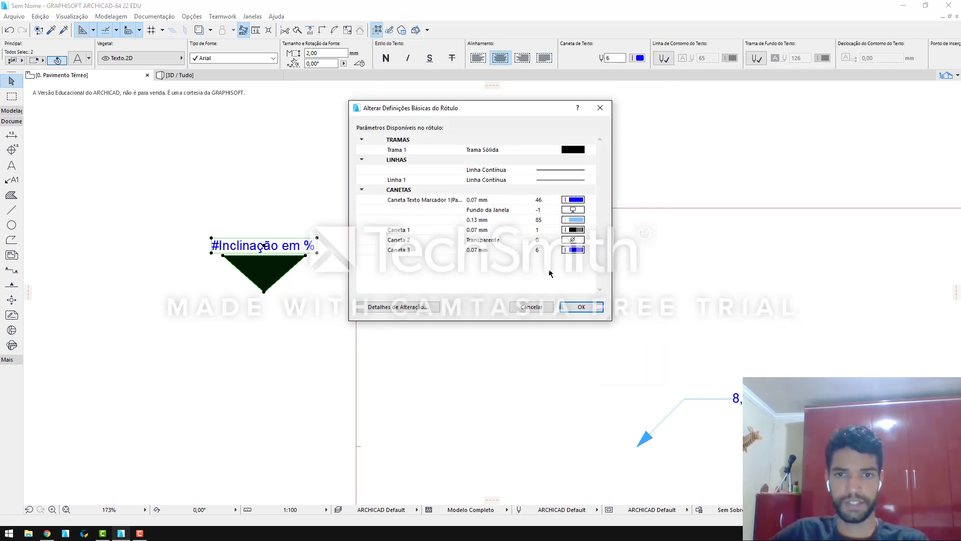
pyautogui.click(581, 308)
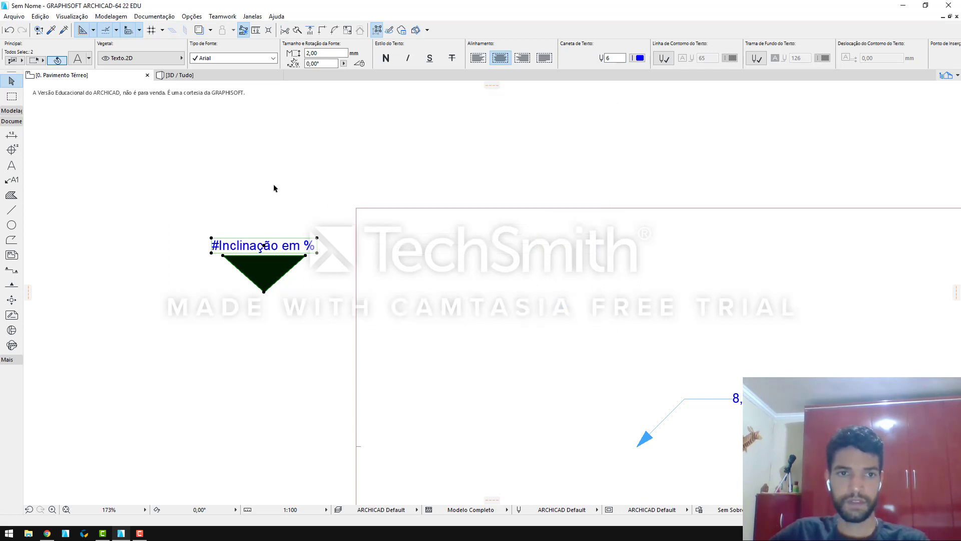
# Place a Rotulo para coberturas label on the roof, to the right of the existing slope label
pyautogui.click(245, 194)
pyautogui.scroll(-3, 210, 178)
pyautogui.scroll(-1, 366, 215)
pyautogui.scroll(1, 463, 342)
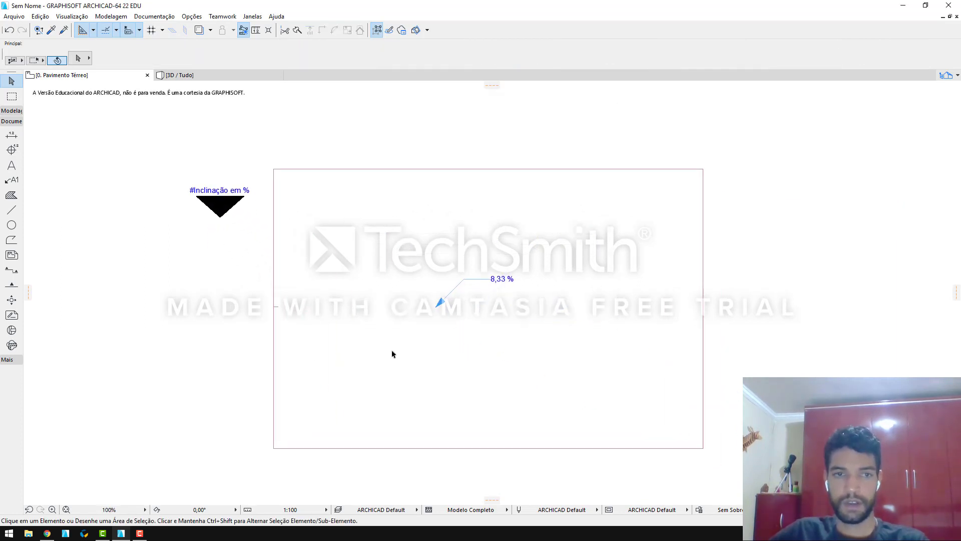
pyautogui.click(10, 181)
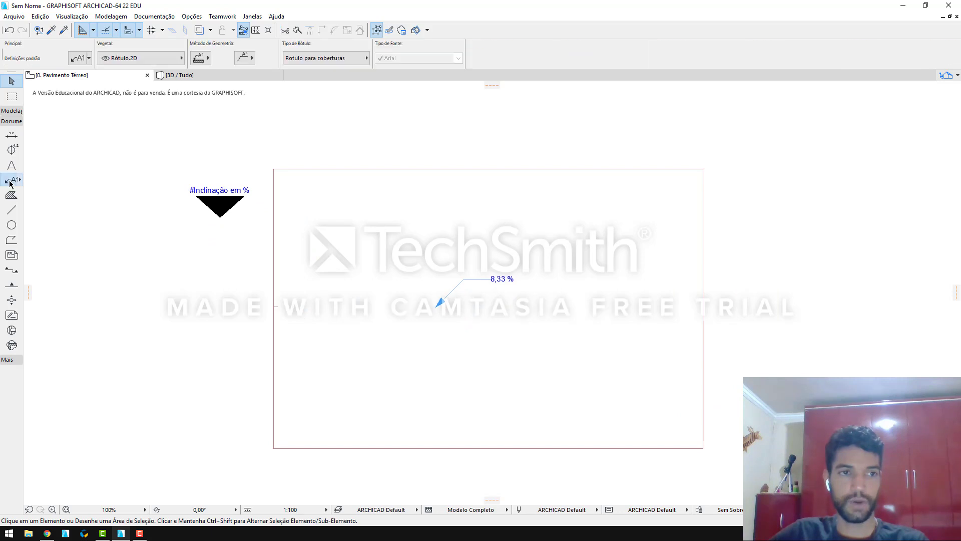
pyautogui.hotkey('ctrl', 't')
pyautogui.scroll(-5, 455, 88)
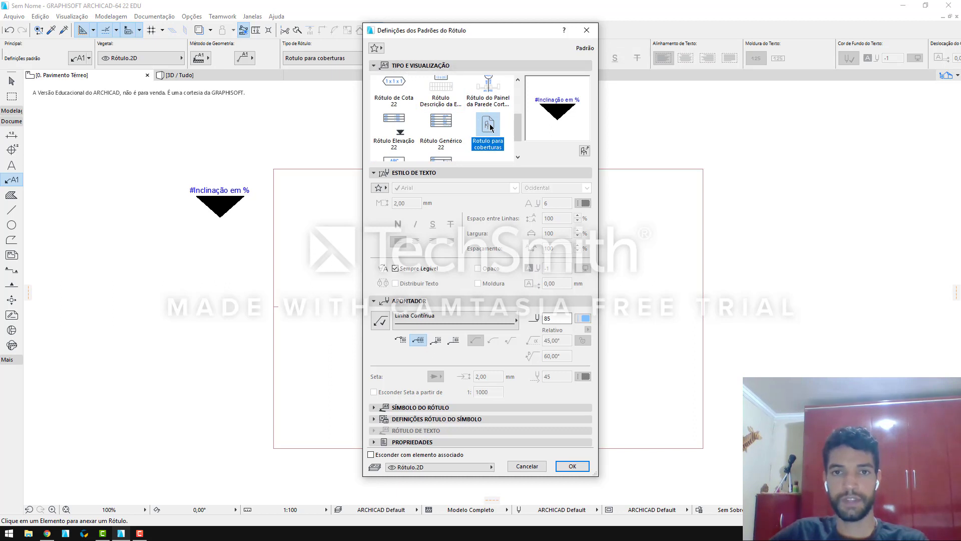
pyautogui.click(572, 465)
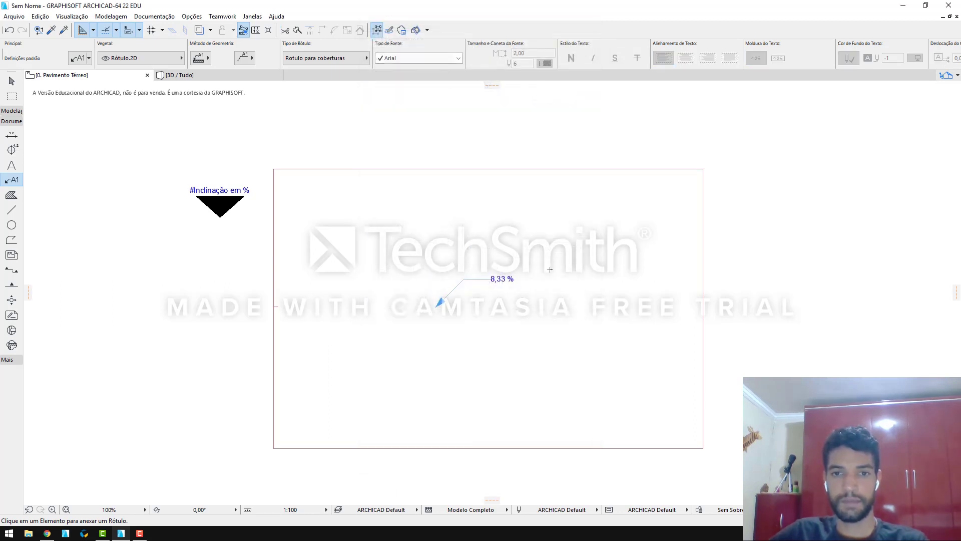
pyautogui.click(584, 275)
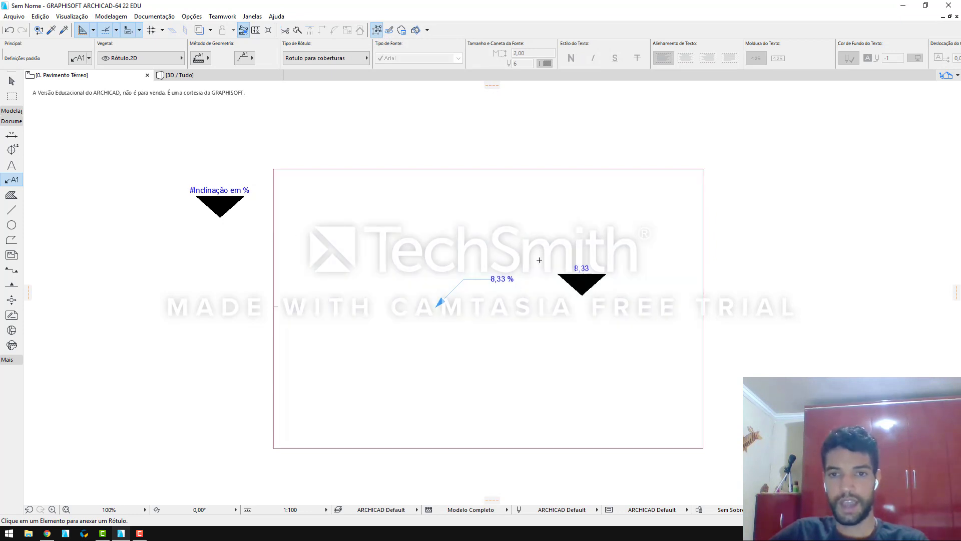
# Append a % sign after the Inclinação em % auto text above the source triangle
pyautogui.scroll(5, 245, 195)
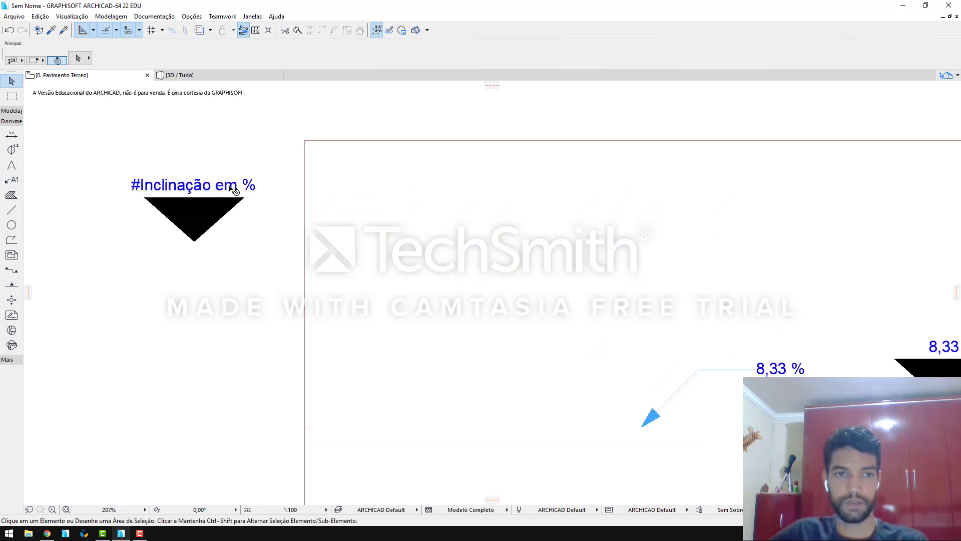
pyautogui.doubleClick(253, 185)
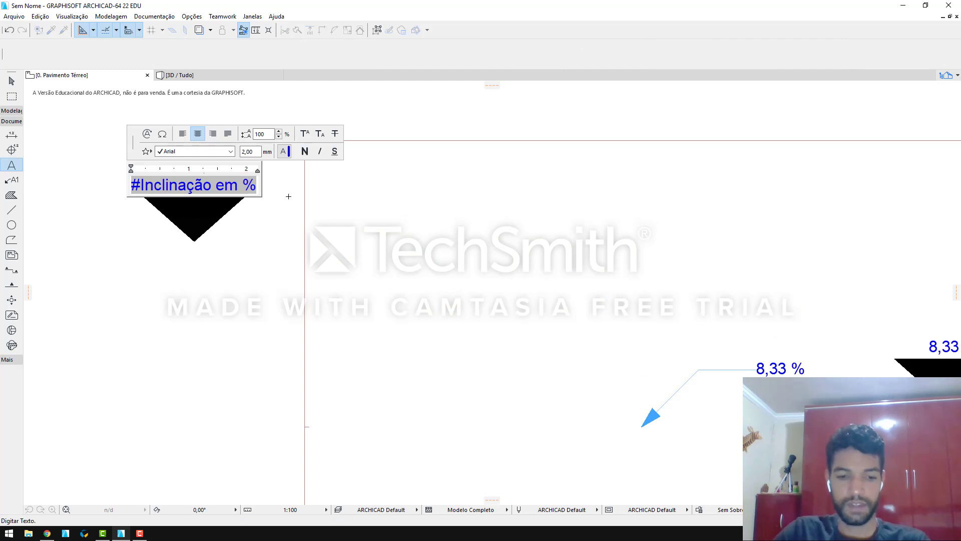
pyautogui.write('%')
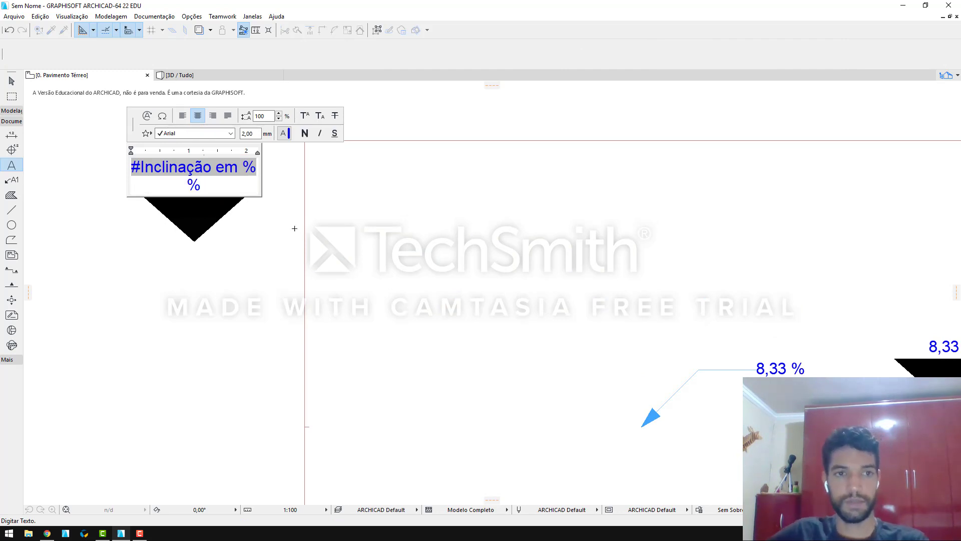
pyautogui.click(260, 236)
# Stretch the text block to a single line at 2,19 mm text height and centre it just above the triangle's flat edge
pyautogui.click(258, 193)
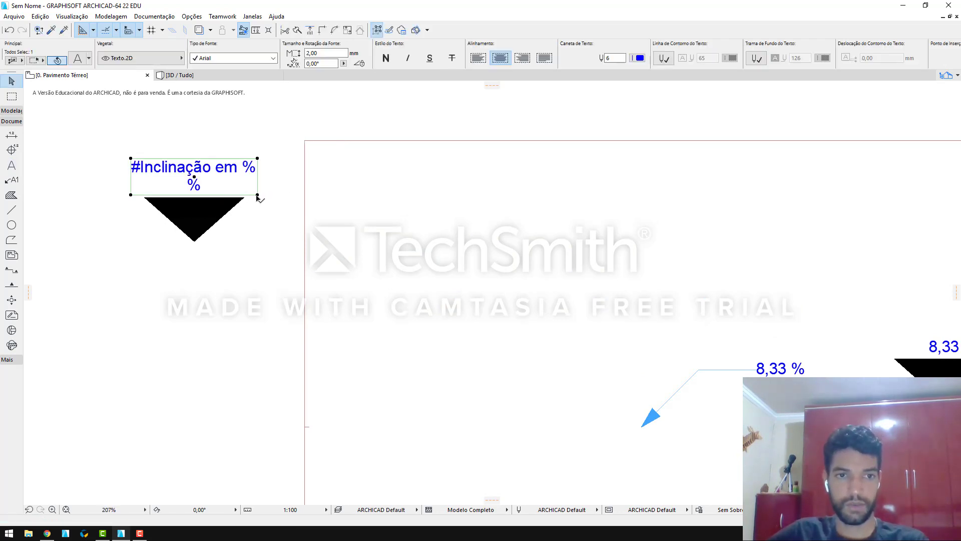
pyautogui.moveTo(257, 196); pyautogui.dragTo(284, 199)
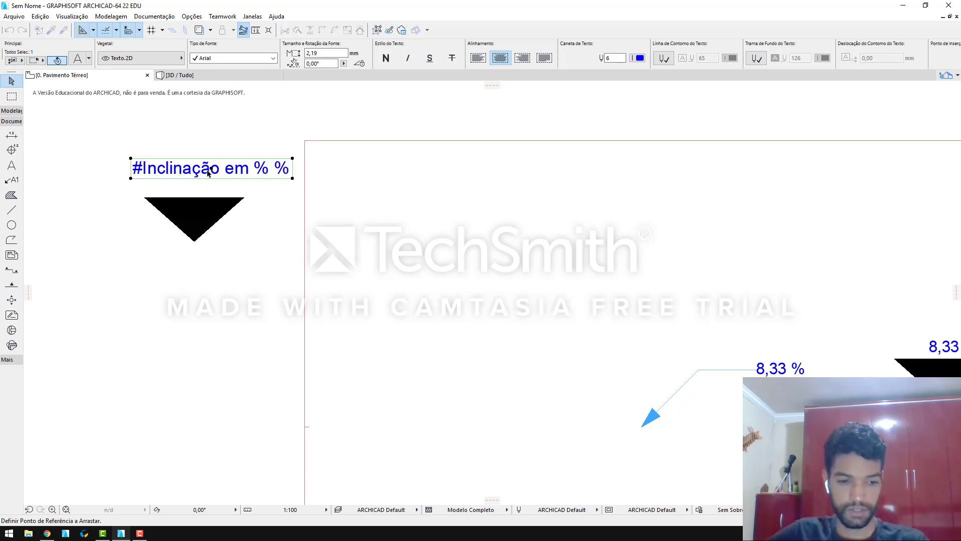
pyautogui.click(209, 169)
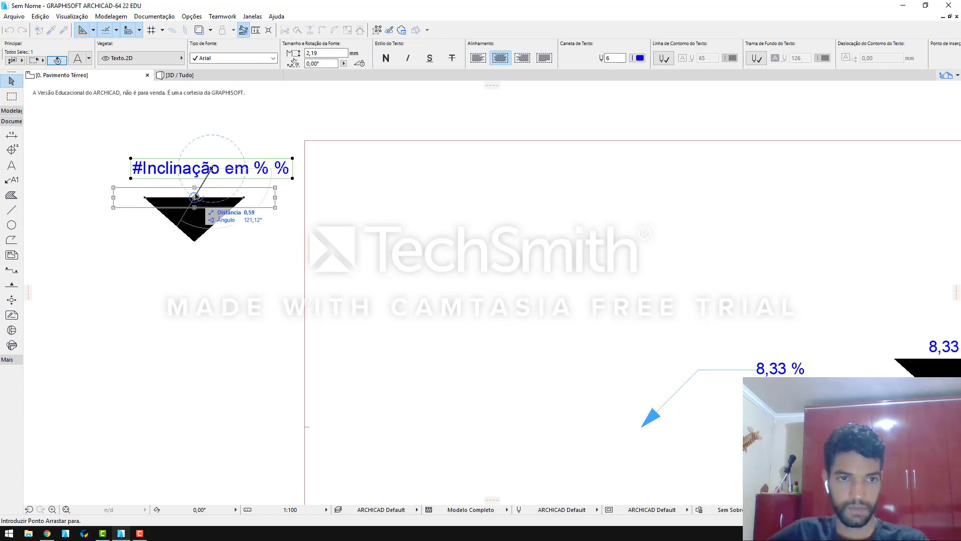
pyautogui.click(193, 187)
pyautogui.click(231, 238)
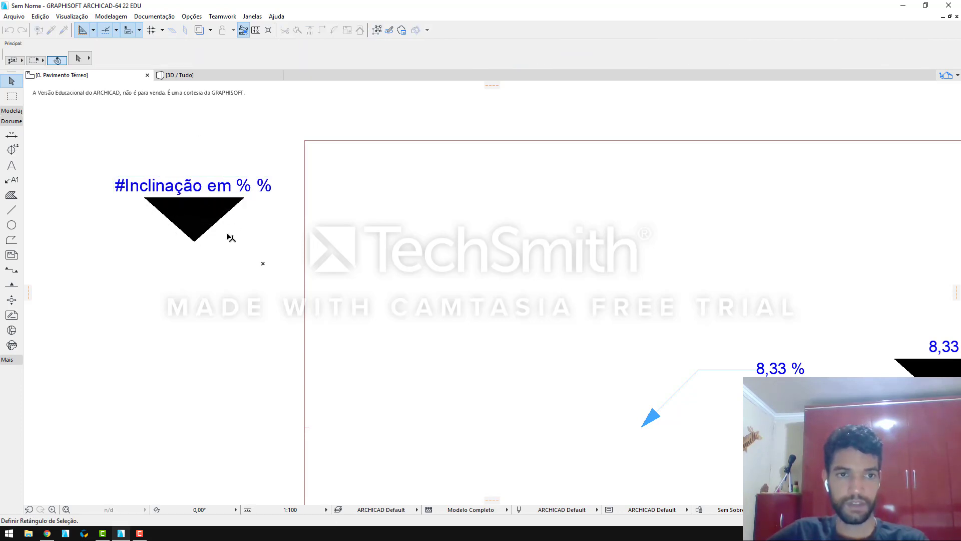
# Save the triangle and the text with the added % sign as a label, overwriting Rotulo para coberturas.gsm in Biblioteca Interna
pyautogui.moveTo(228, 236); pyautogui.dragTo(106, 173)
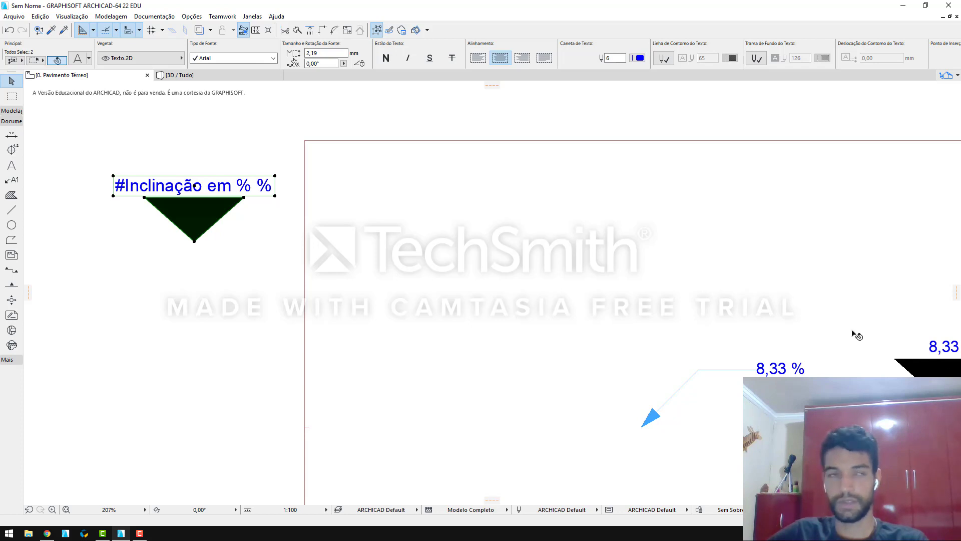
pyautogui.scroll(-1, 240, 166)
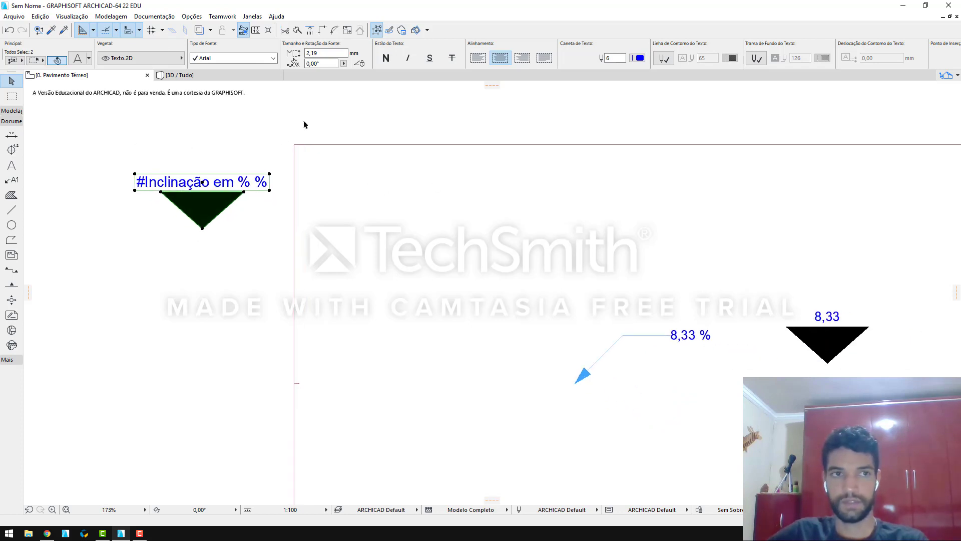
pyautogui.click(13, 17)
pyautogui.moveTo(100, 172)
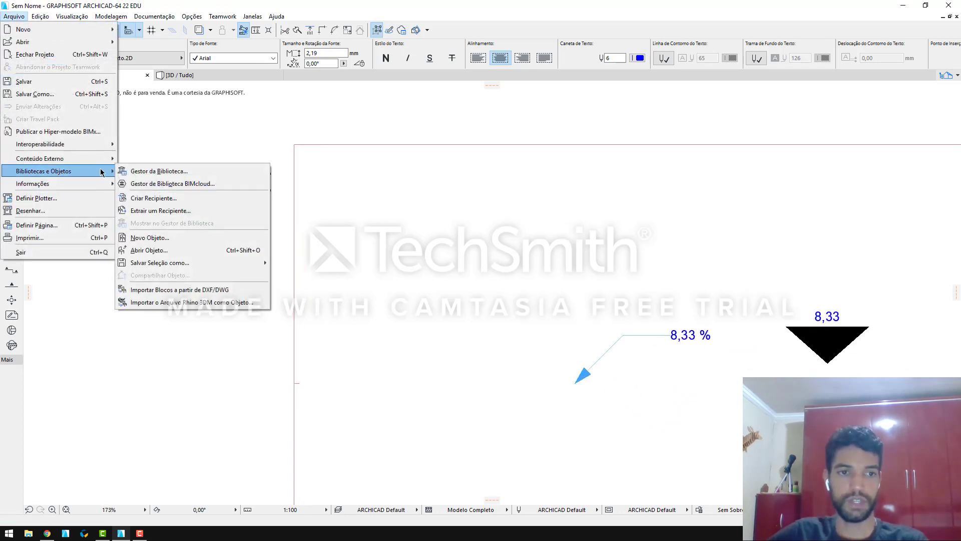
pyautogui.moveTo(259, 263)
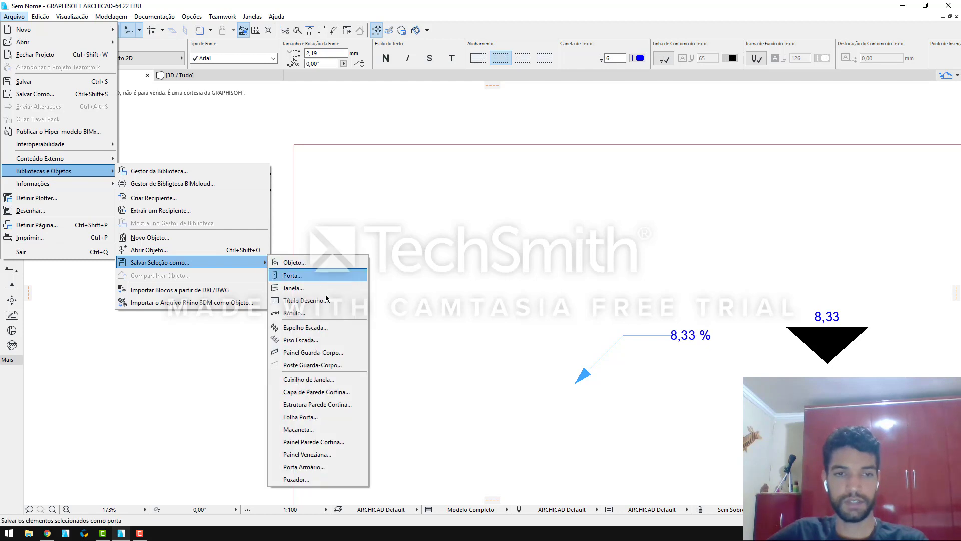
pyautogui.click(320, 314)
pyautogui.click(459, 164)
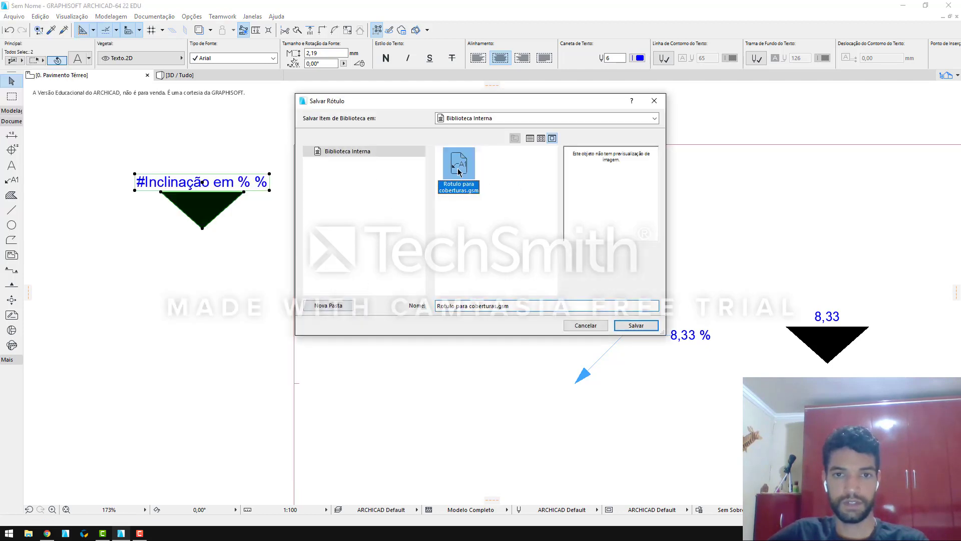
pyautogui.click(636, 326)
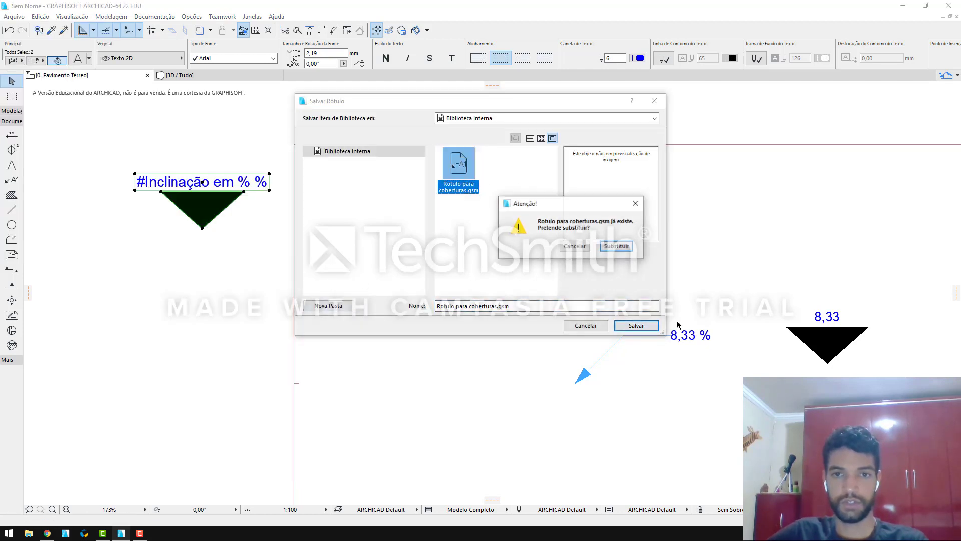
pyautogui.click(617, 247)
pyautogui.click(581, 308)
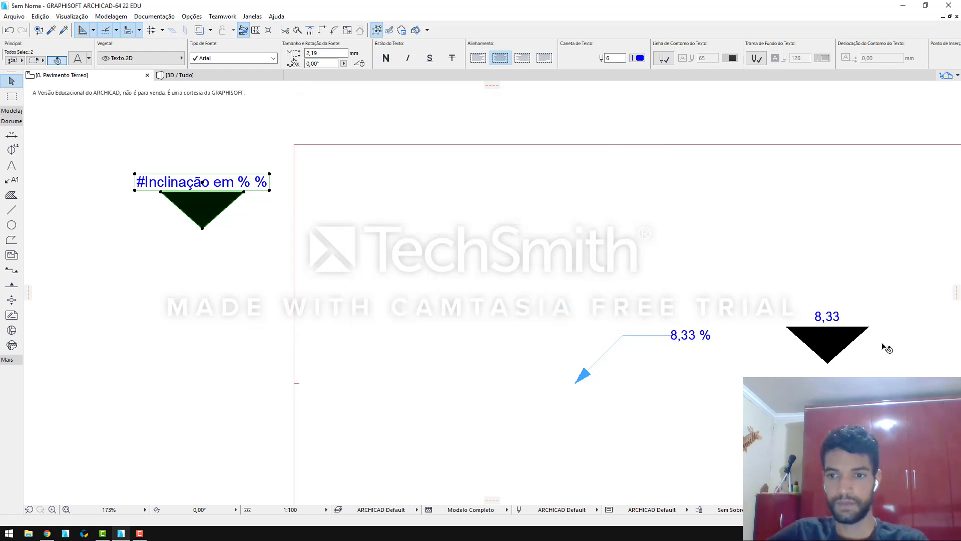
# Delete the triangle label from the roof and place a new Rotulo para coberturas label right of the arrow-style slope label
pyautogui.click(140, 258)
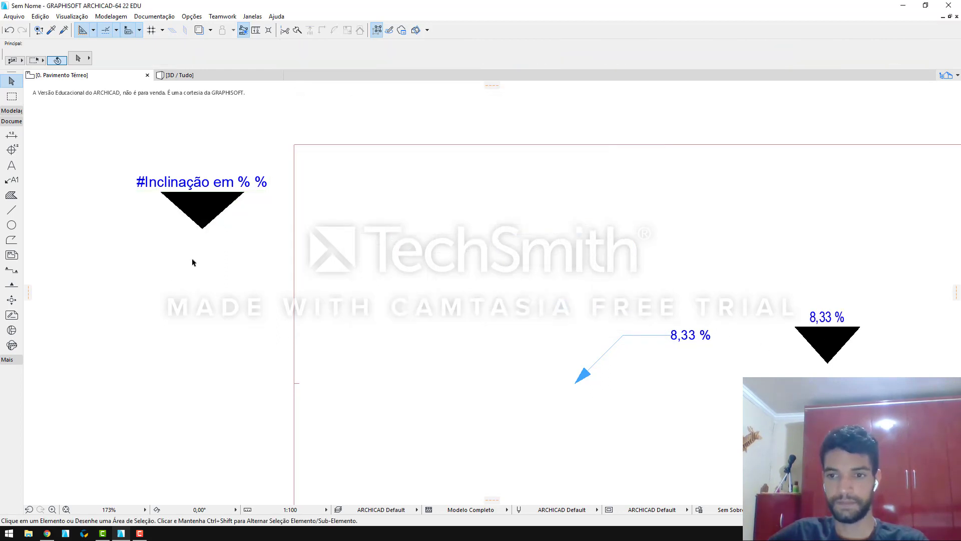
pyautogui.scroll(-3, 140, 258)
pyautogui.click(537, 299)
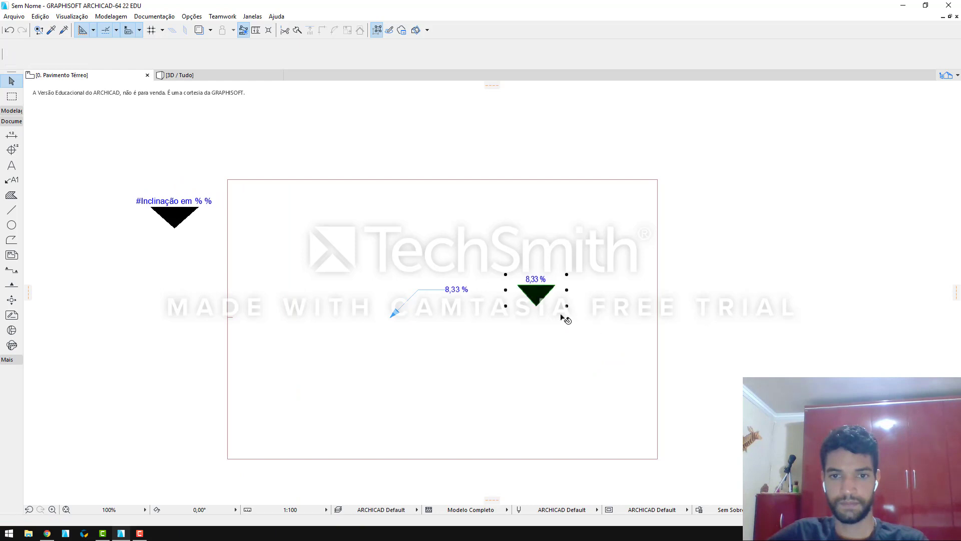
pyautogui.press('Delete')
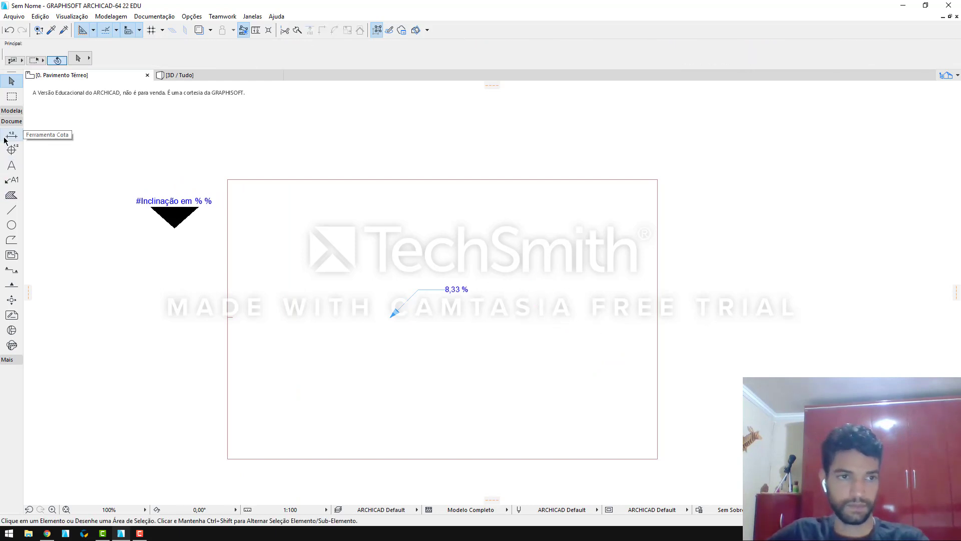
pyautogui.doubleClick(12, 180)
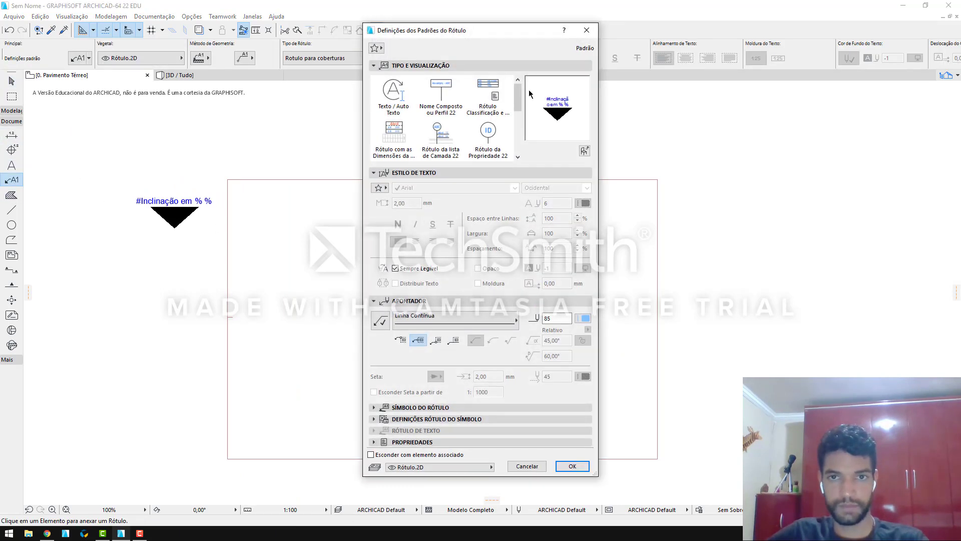
pyautogui.click(571, 464)
pyautogui.click(555, 325)
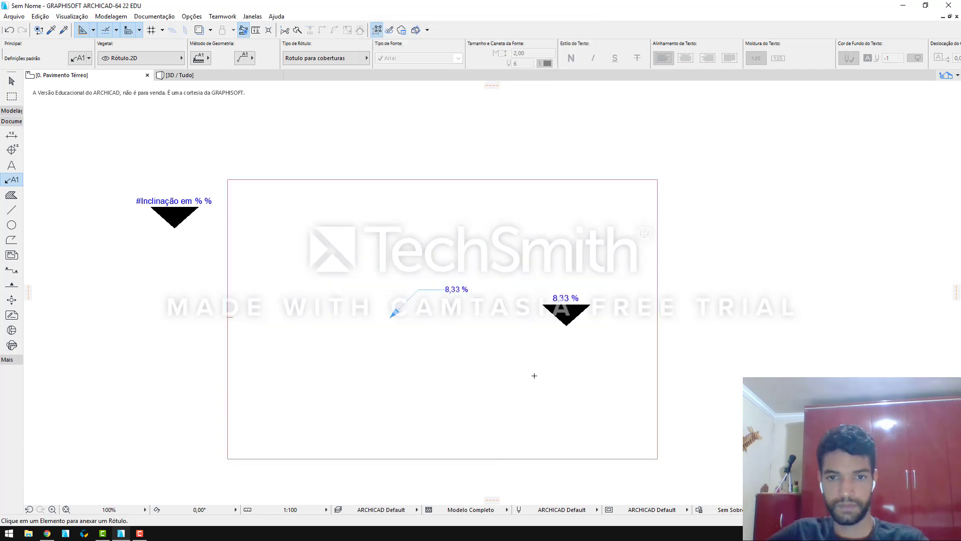
pyautogui.scroll(4, 567, 330)
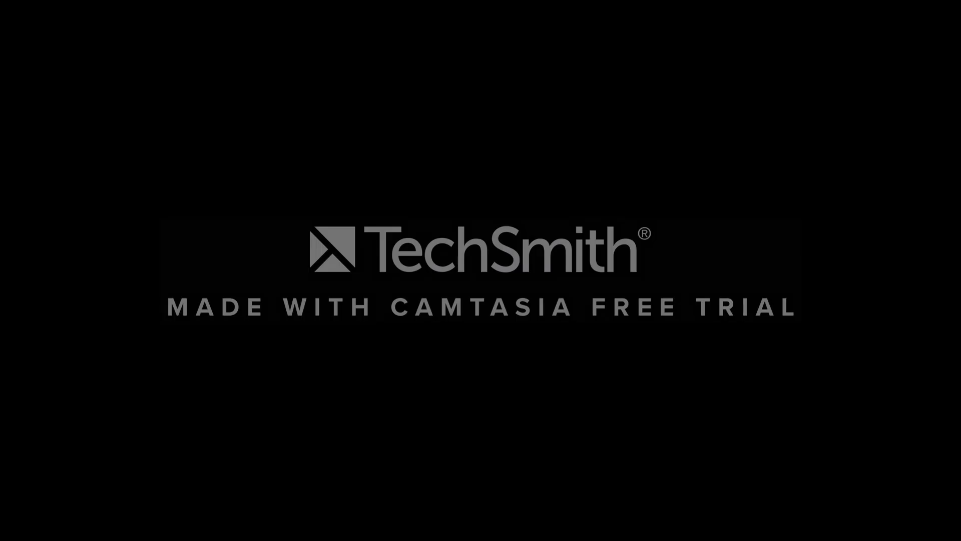